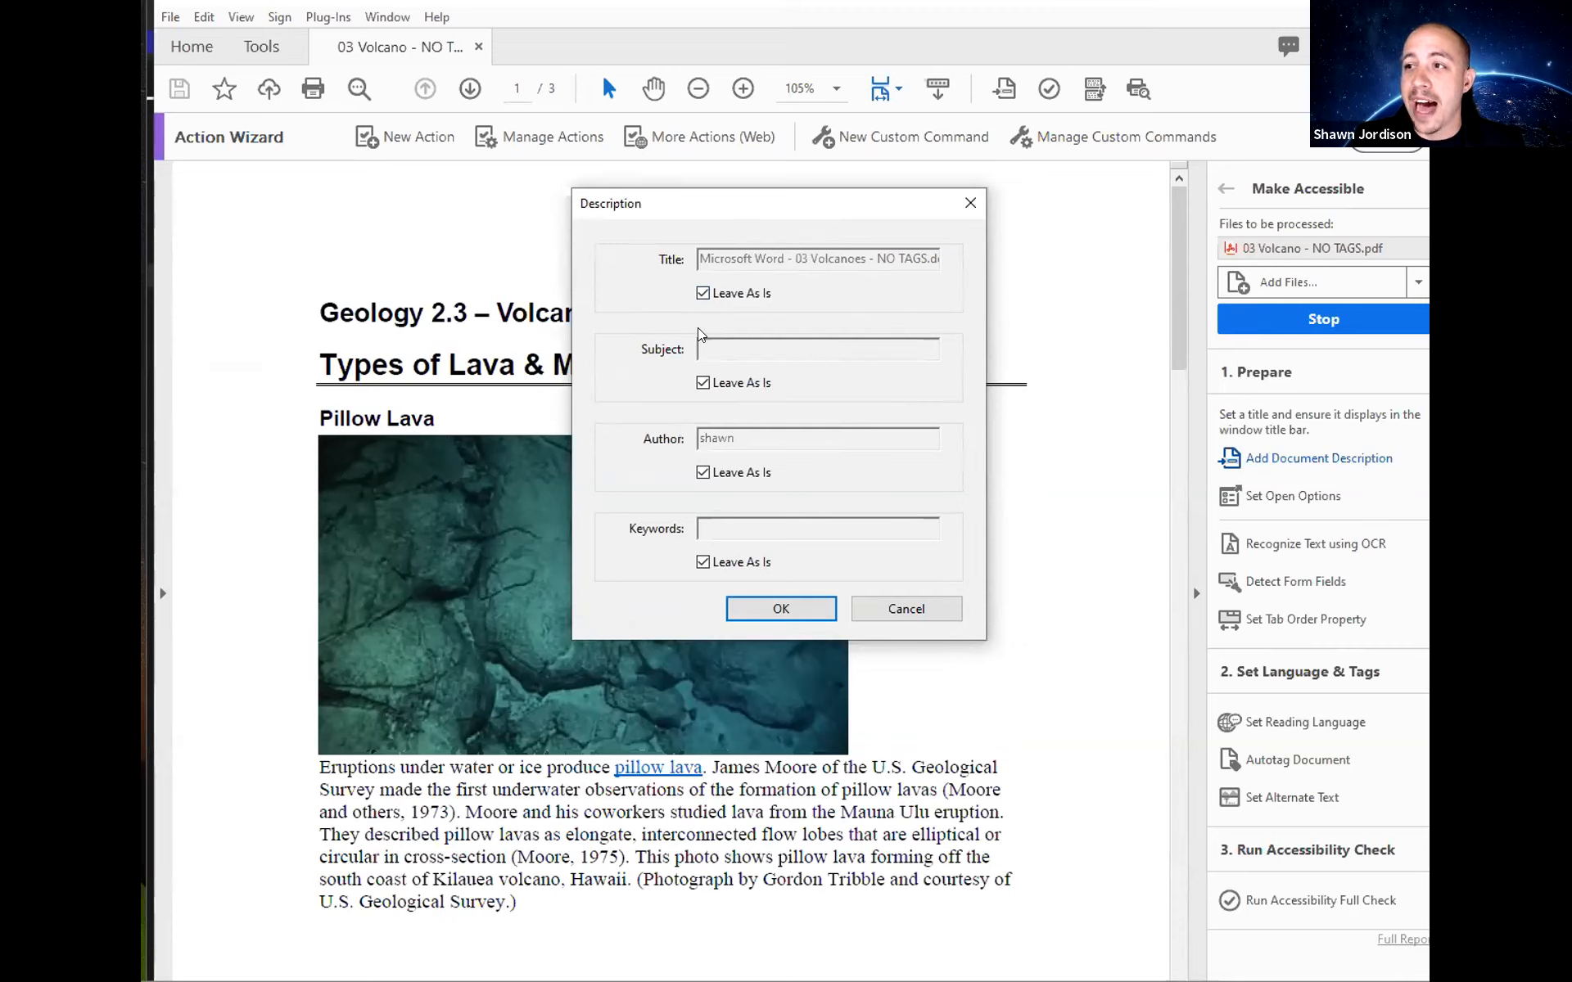
Complete the preparation prompts with the existing description, English (US) text recognition at 600 dpi, no form-field detection, and English reading language.
left_click(751, 606)
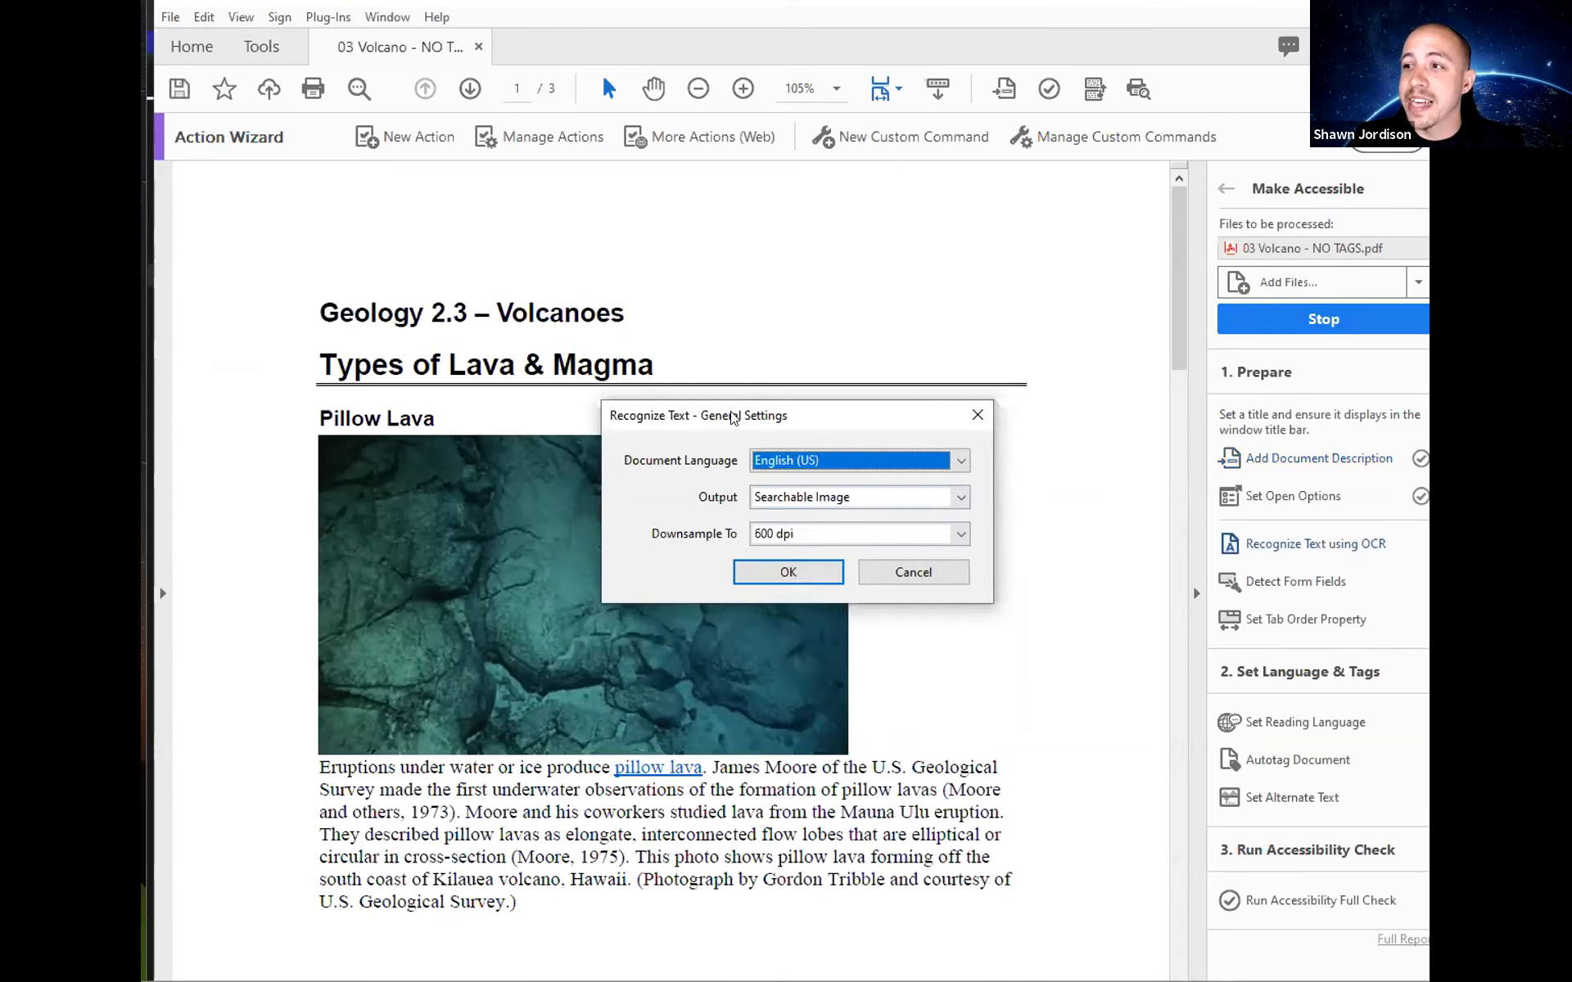
left_click(788, 565)
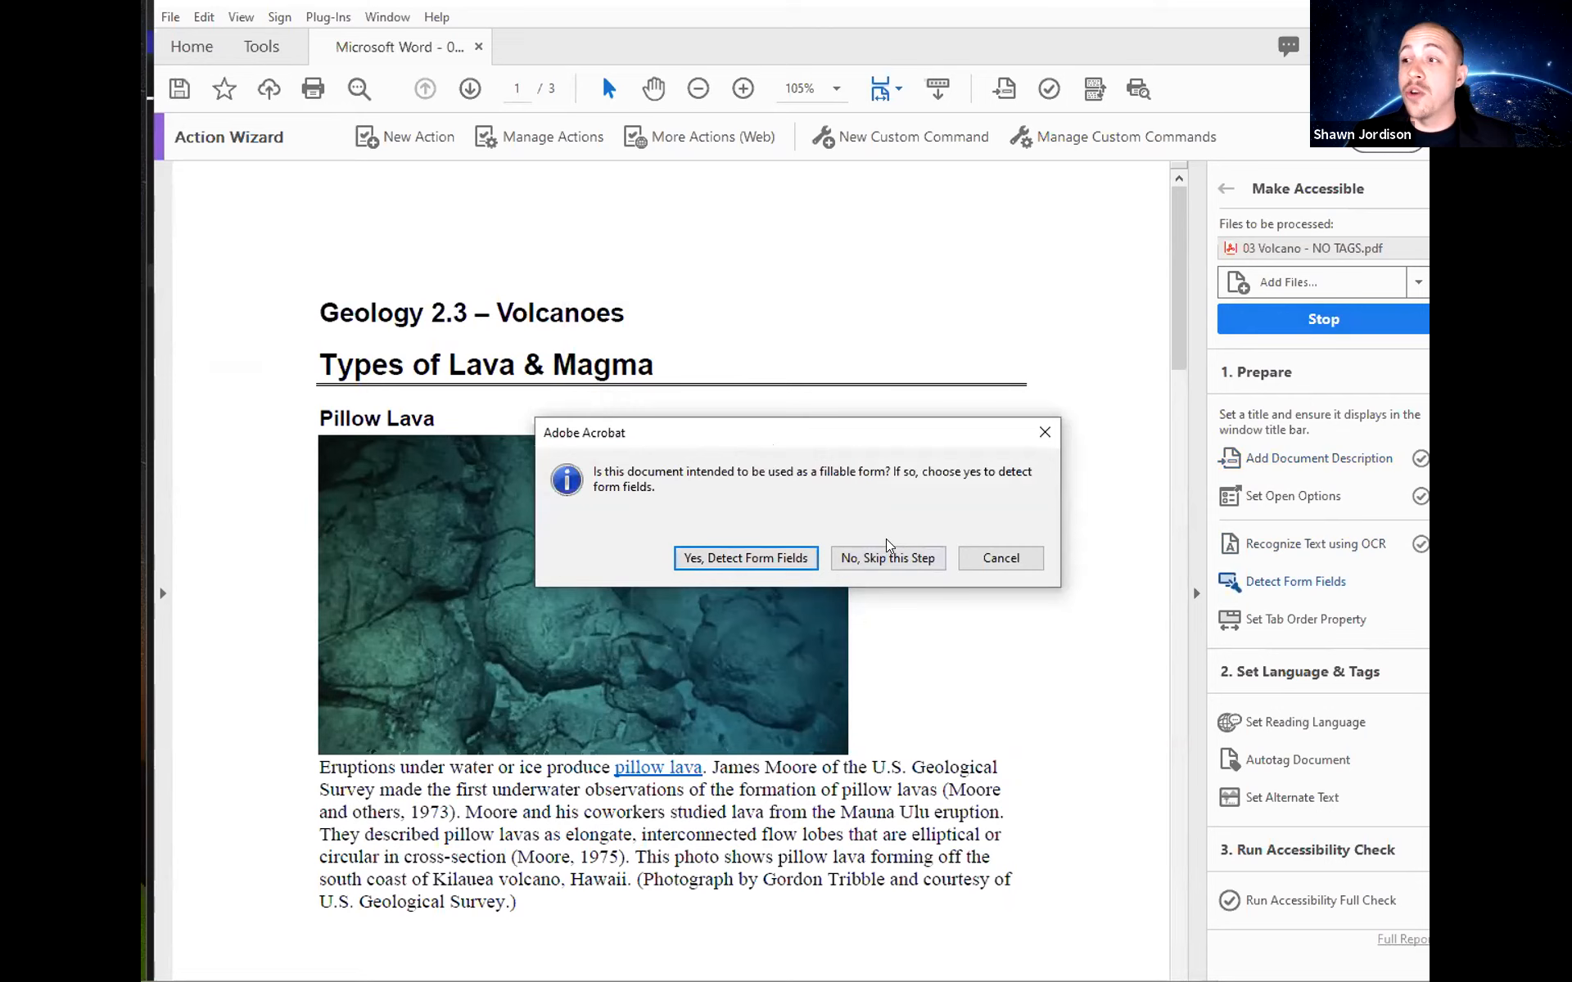
left_click(881, 556)
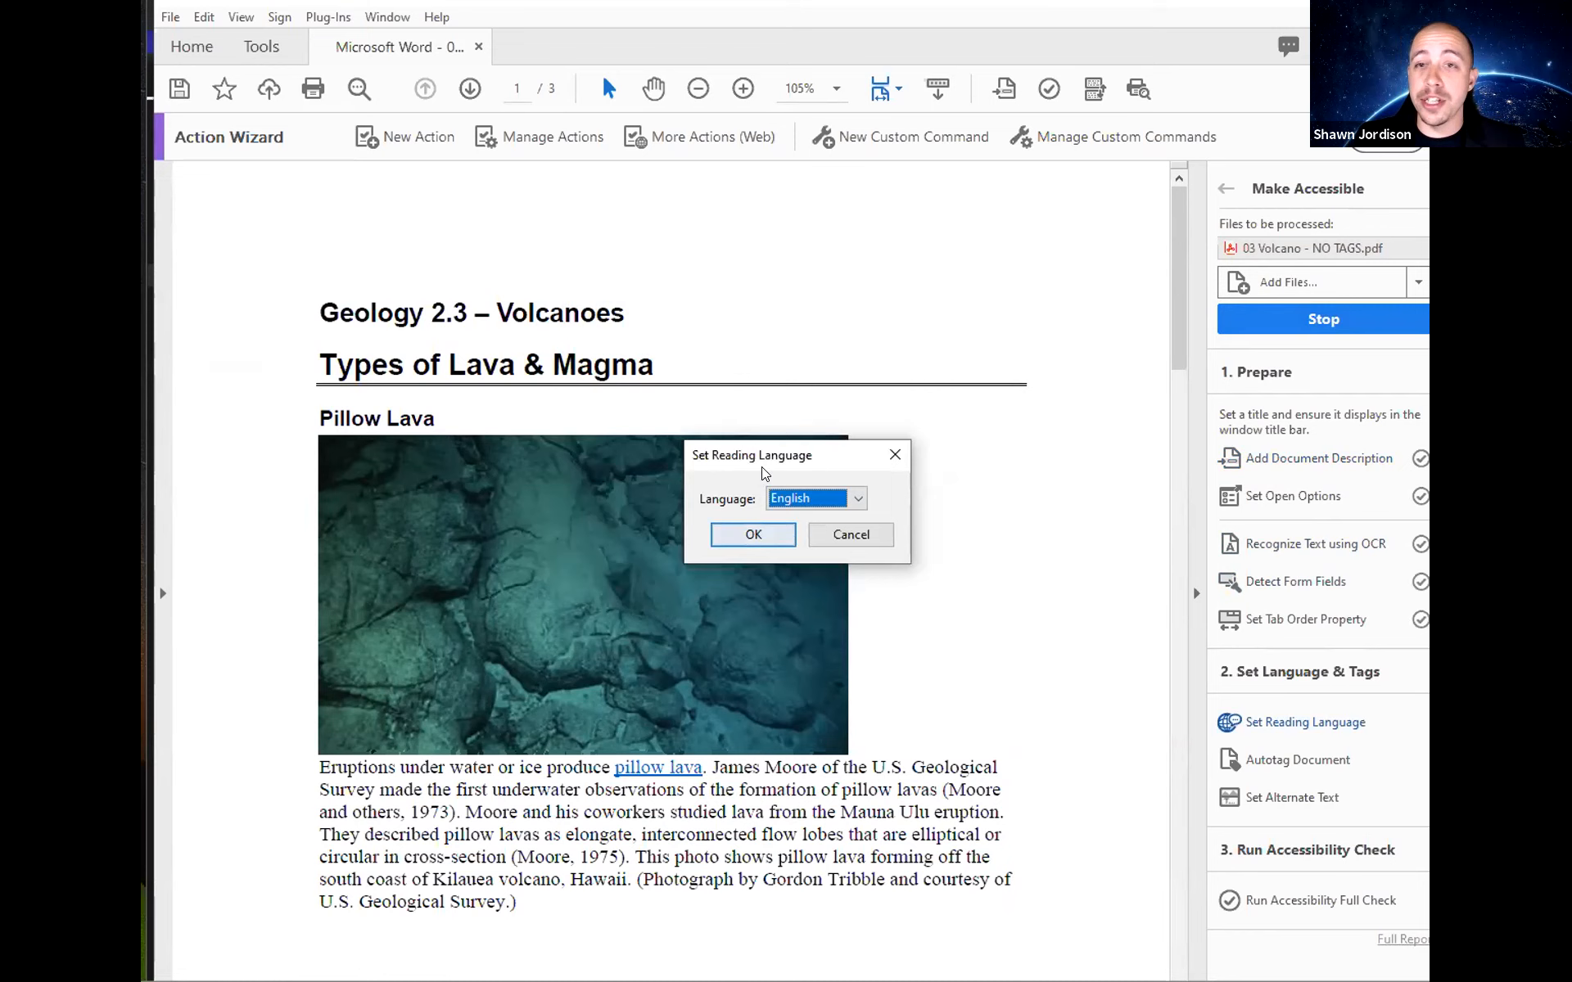
left_click_drag(761, 467, 756, 253)
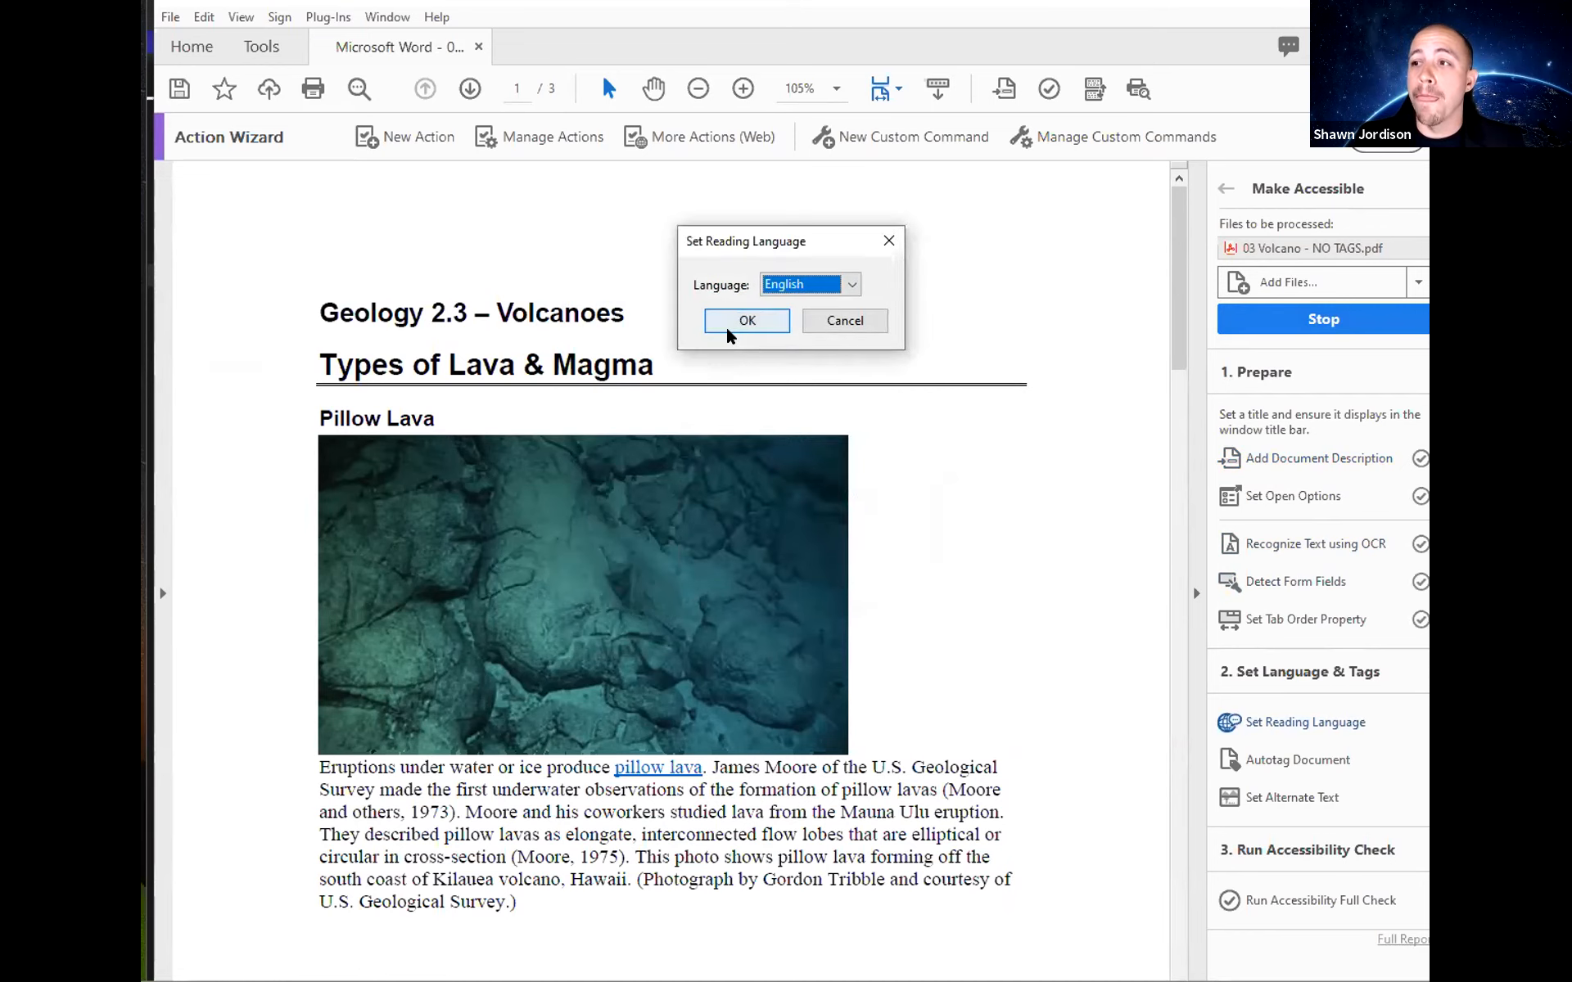
left_click(725, 326)
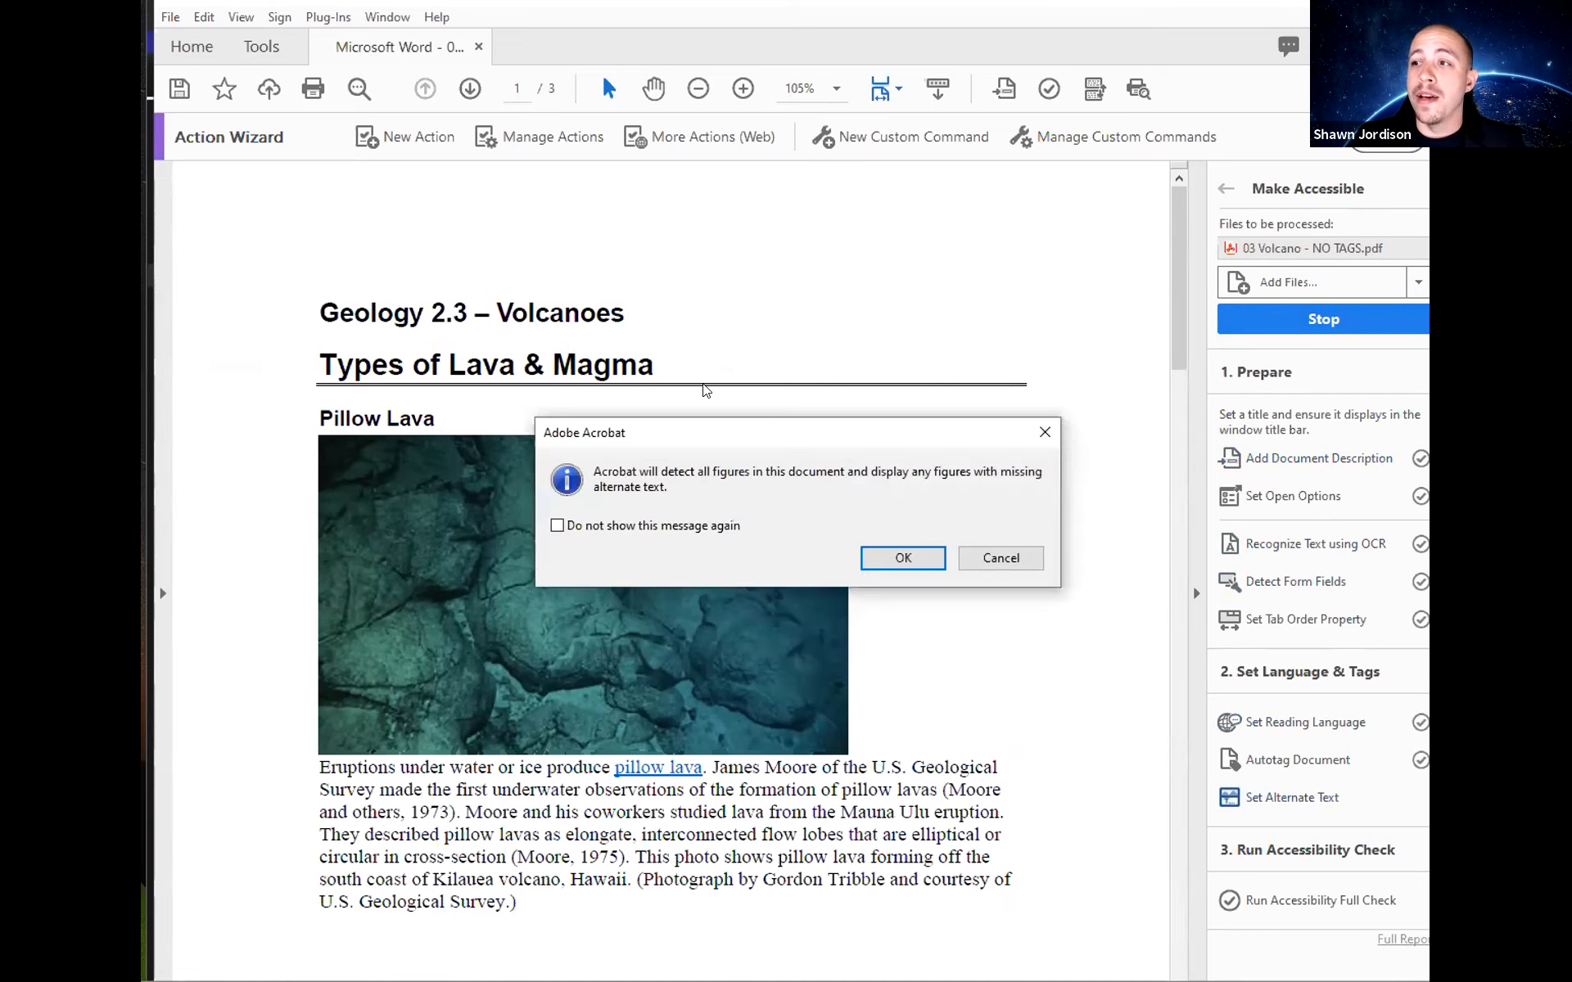
Set the alternate text of the first image to "Pillow Lava" and of the second to "Aa Lava", and save.
left_click(878, 559)
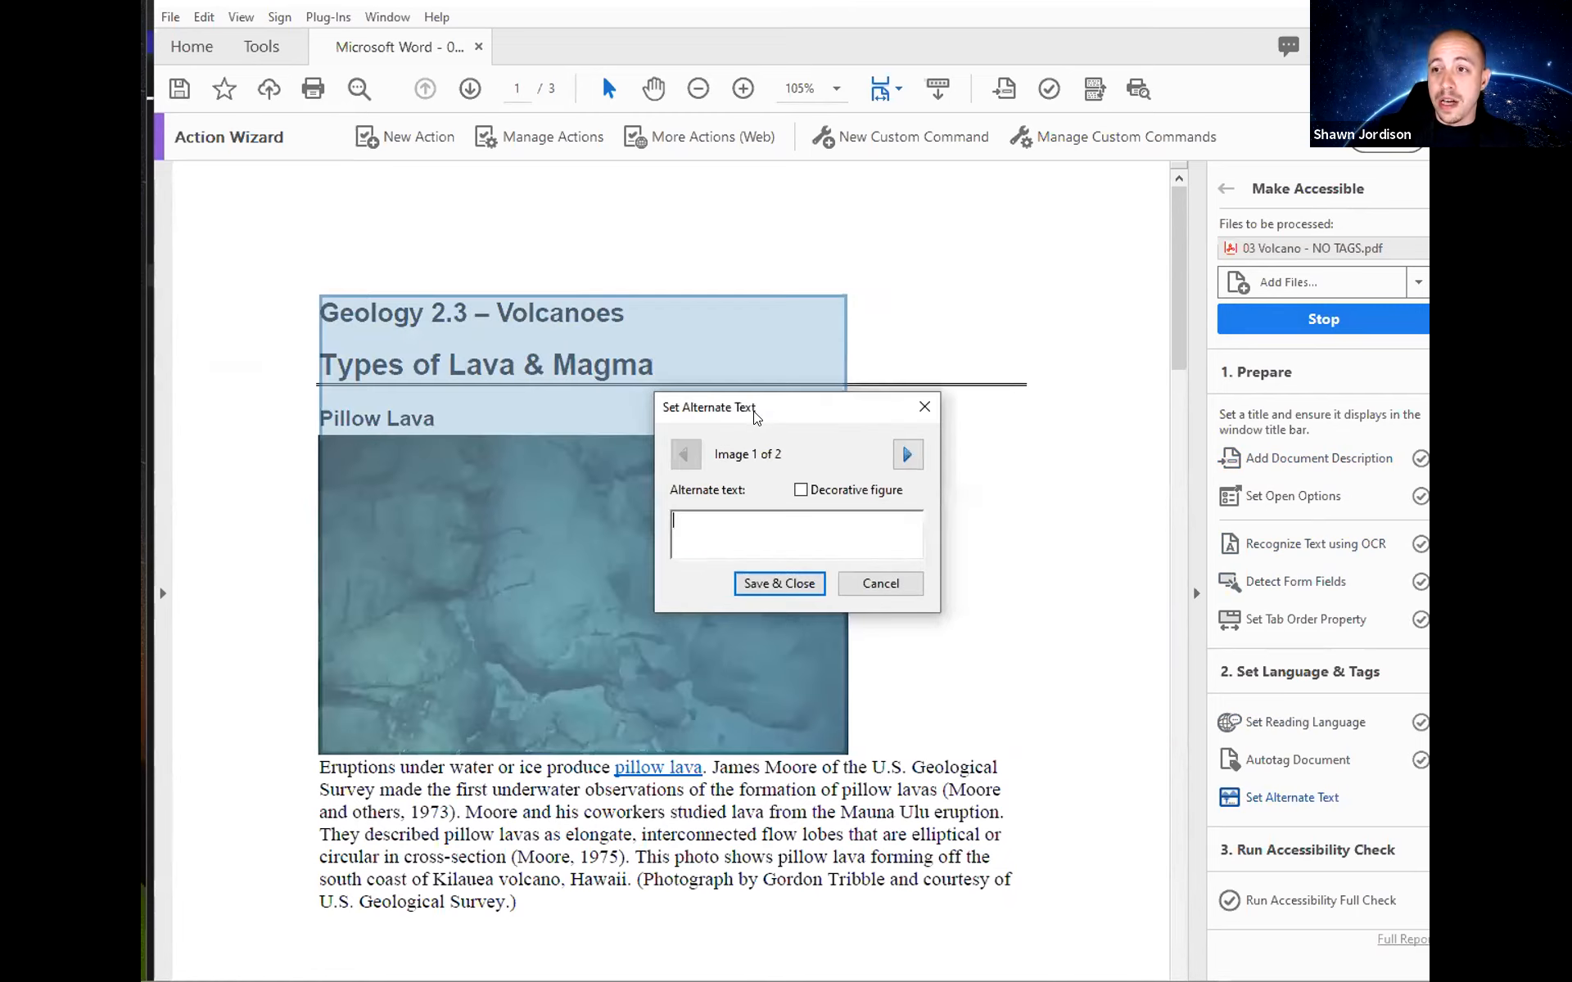
type("Pillow Lava")
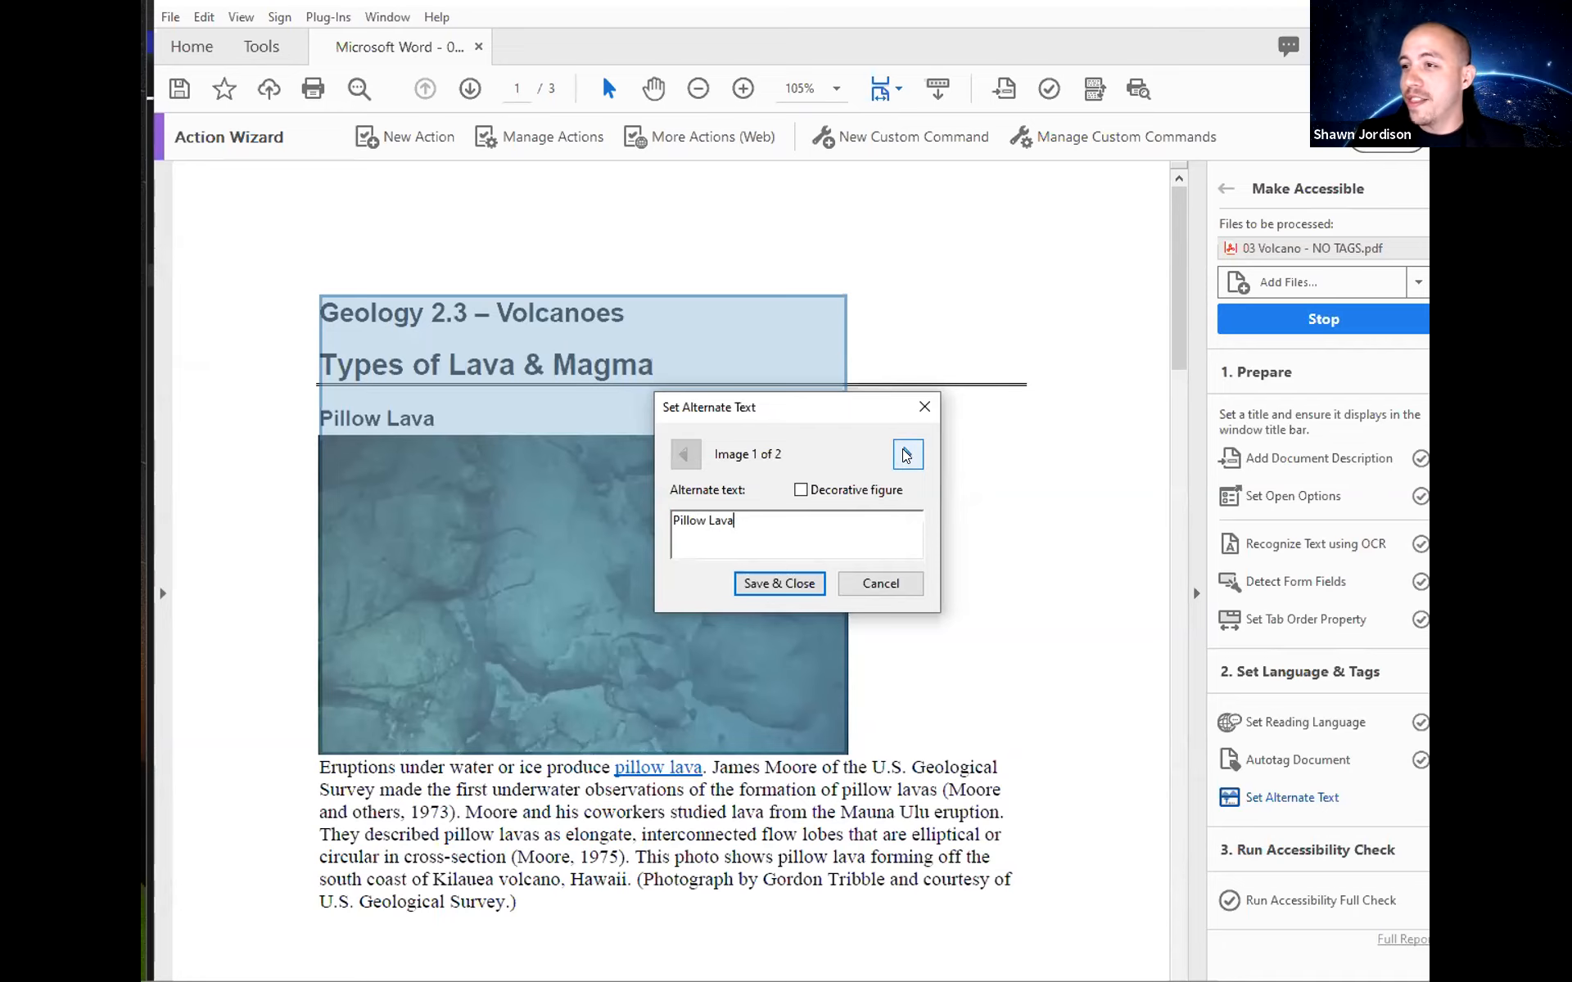
left_click(906, 455)
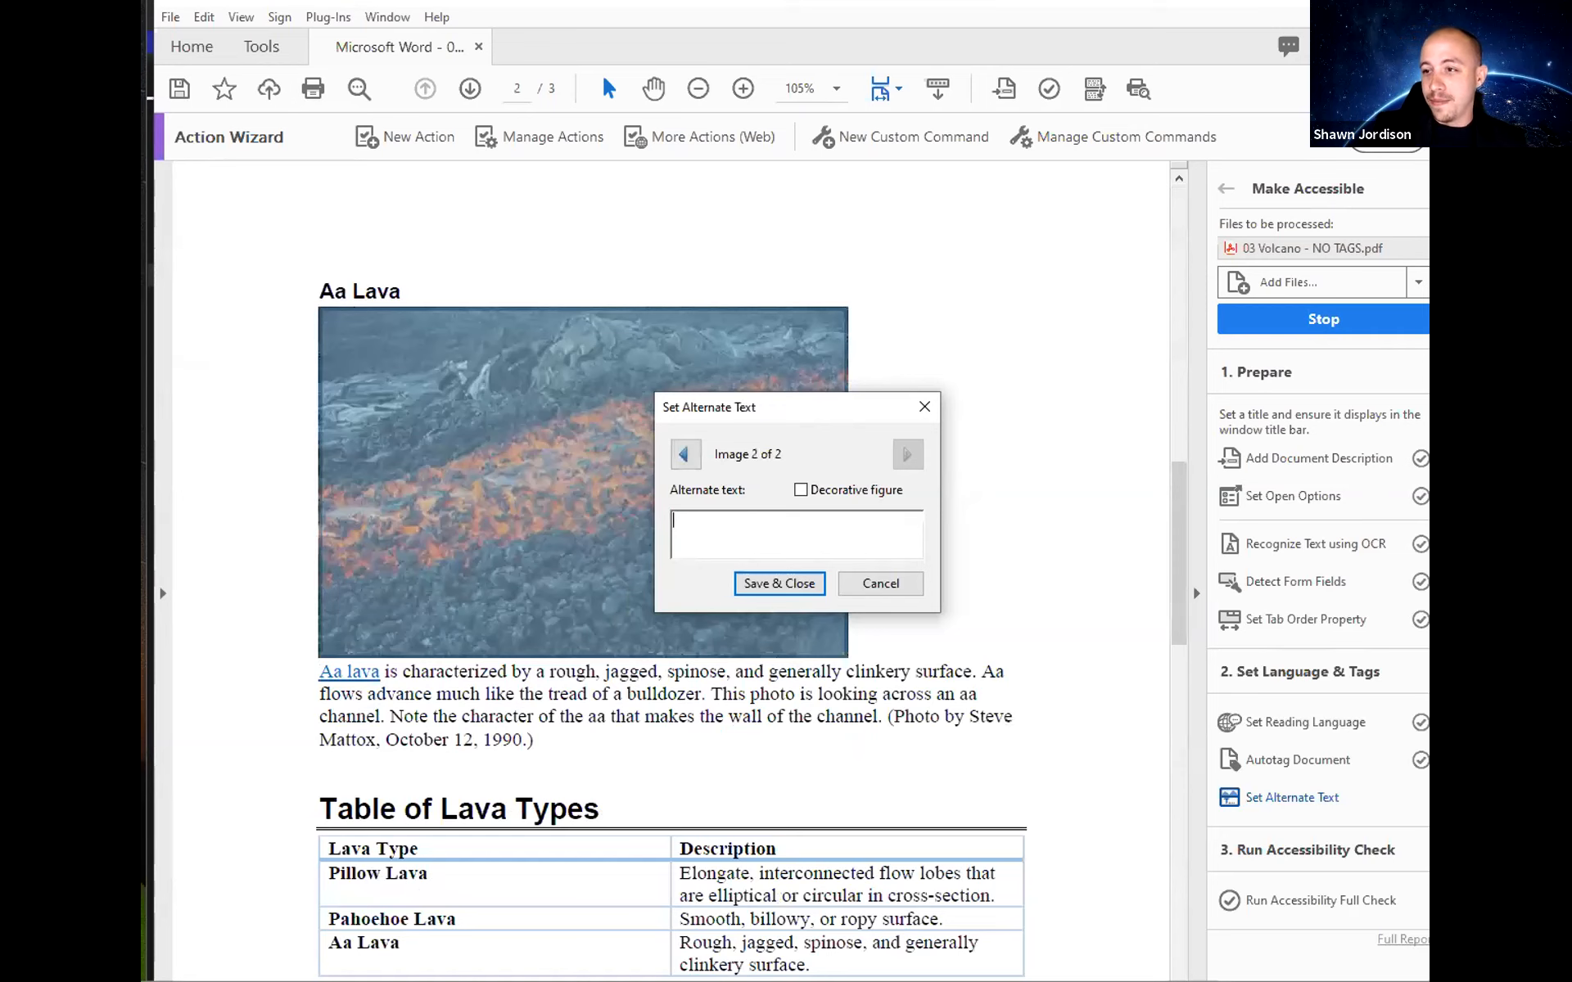
type("Aa Lava")
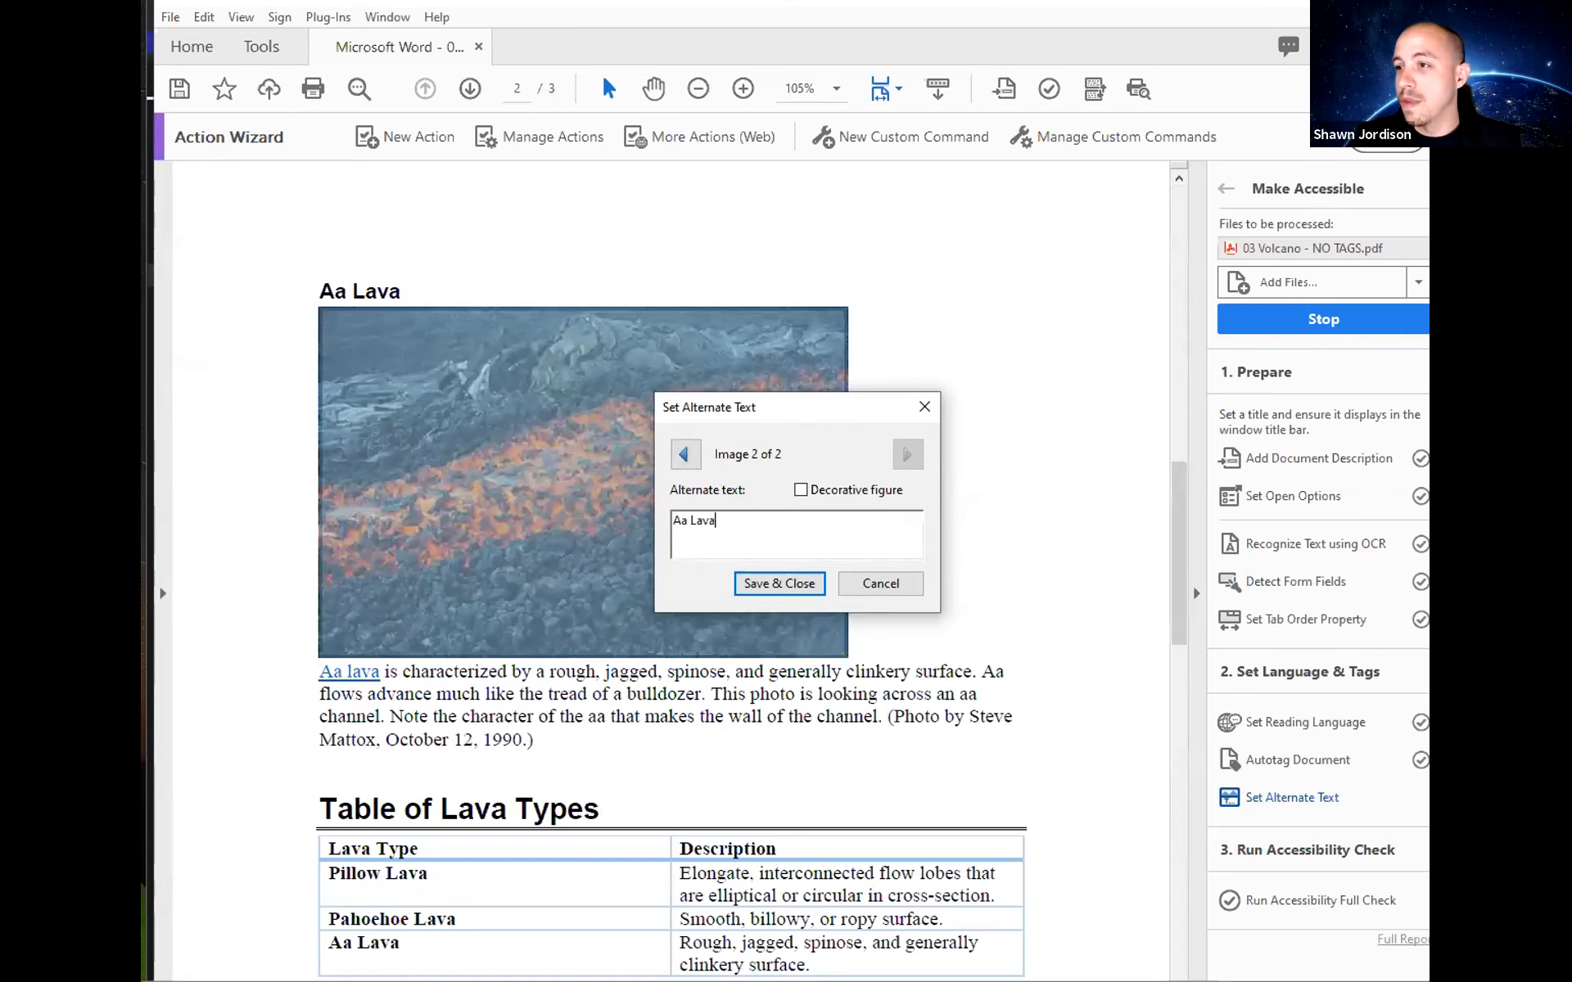
key("Return")
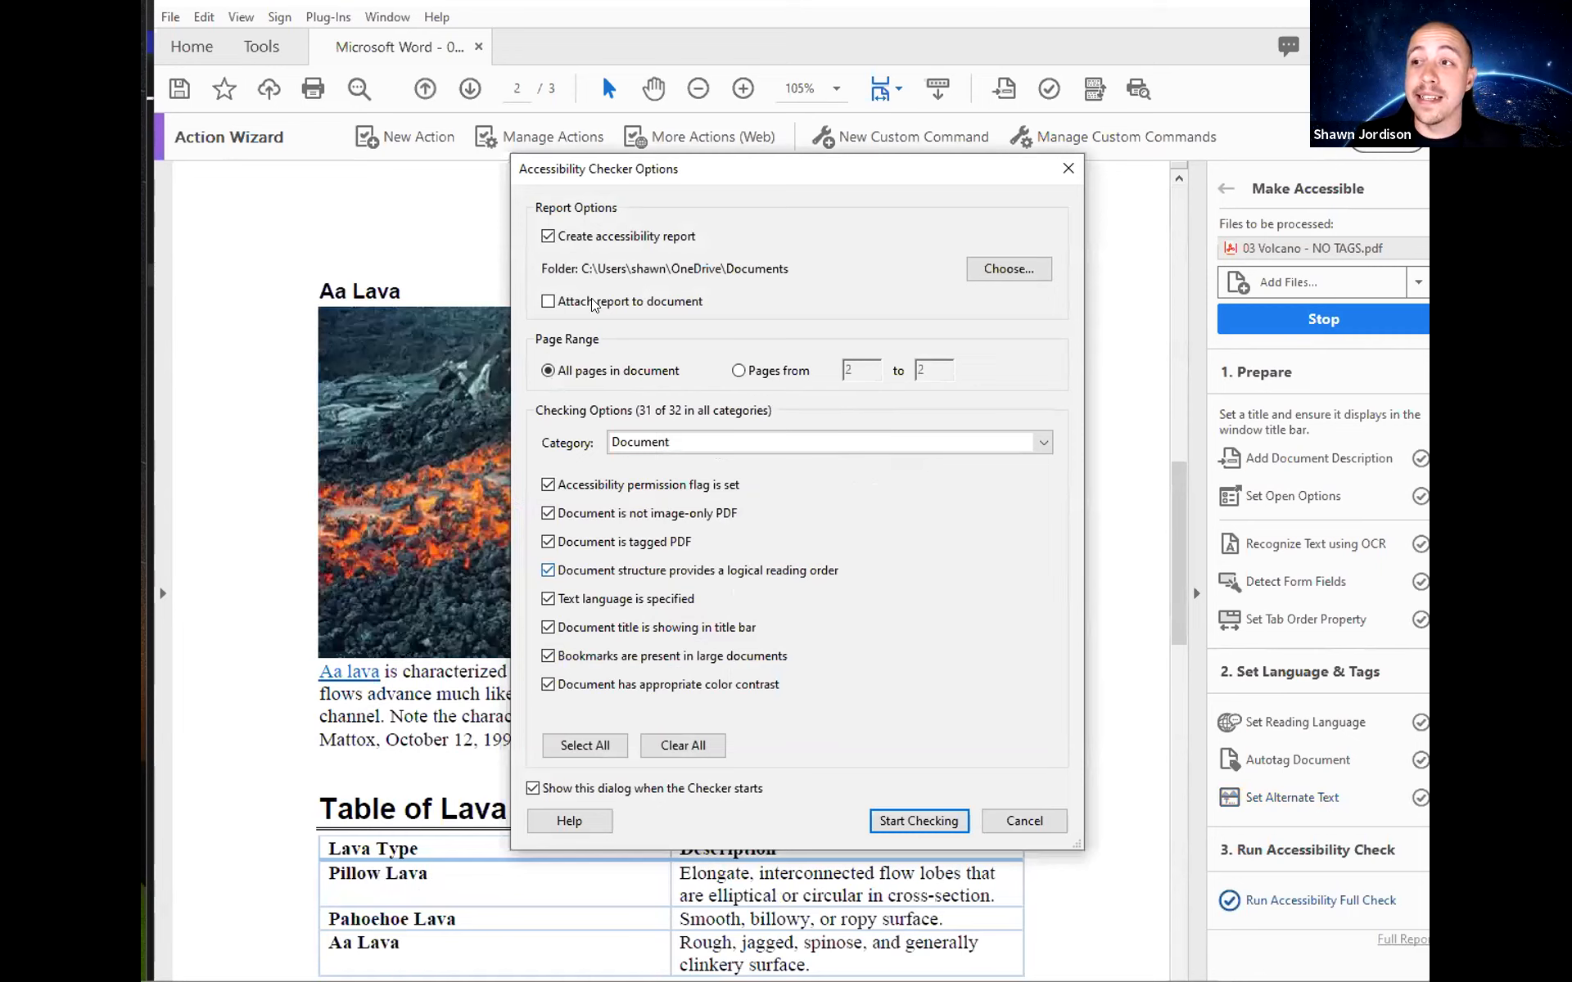
Run the full accessibility check on all pages without creating a report, and expand the Document category results.
left_click(548, 236)
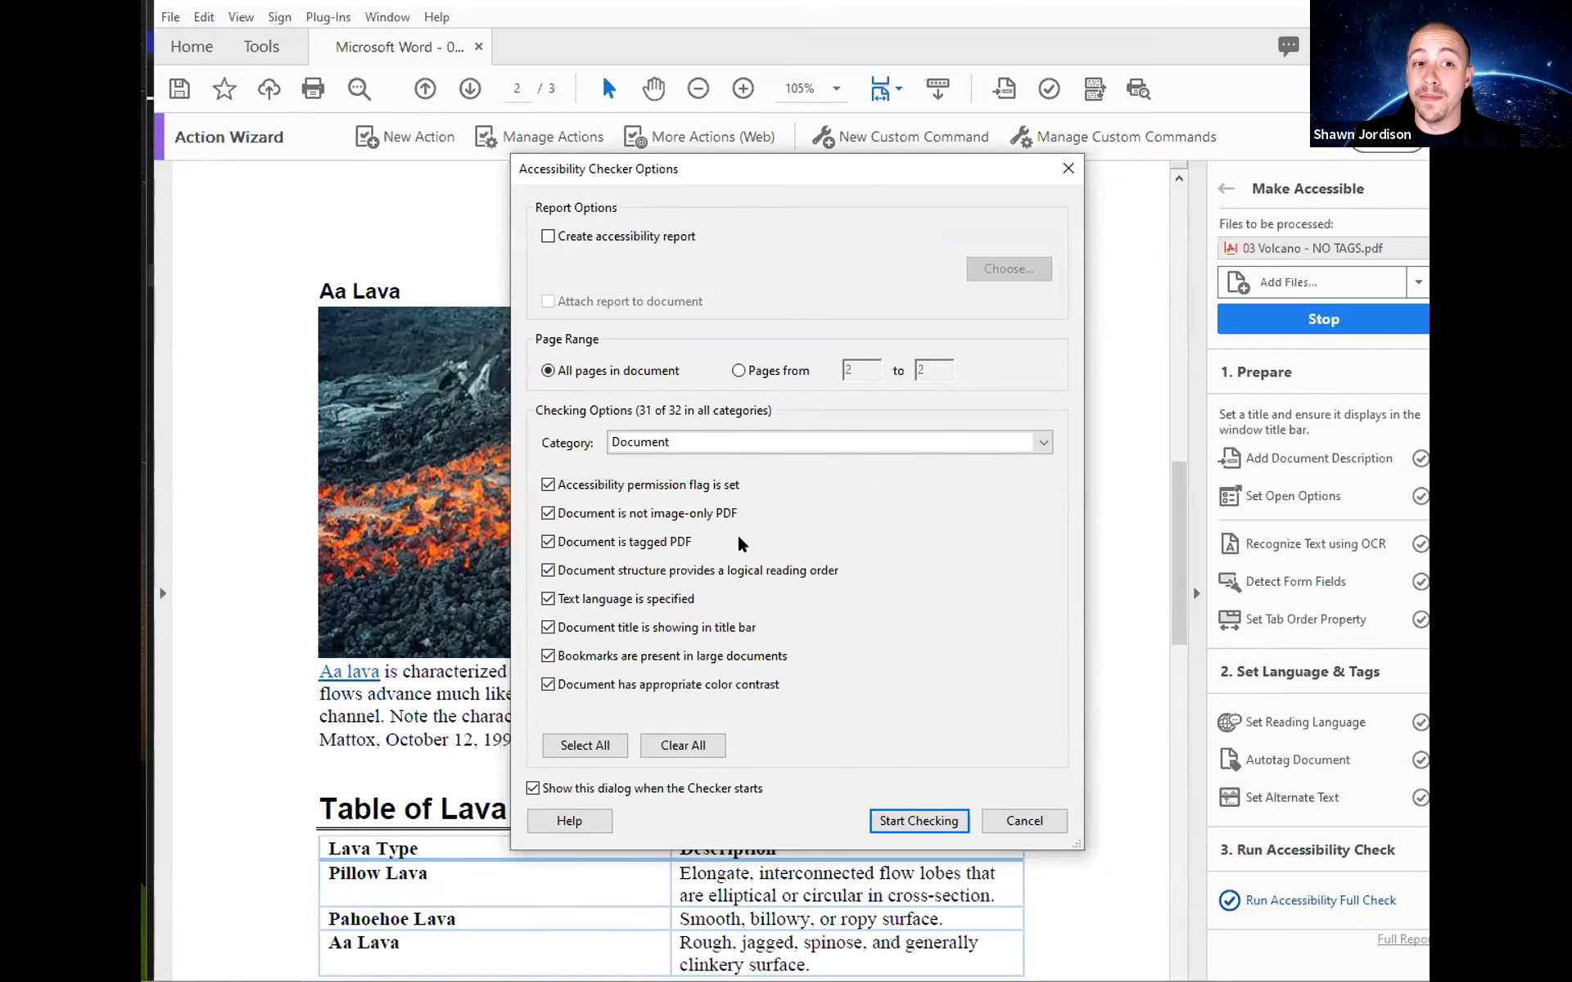
left_click(937, 820)
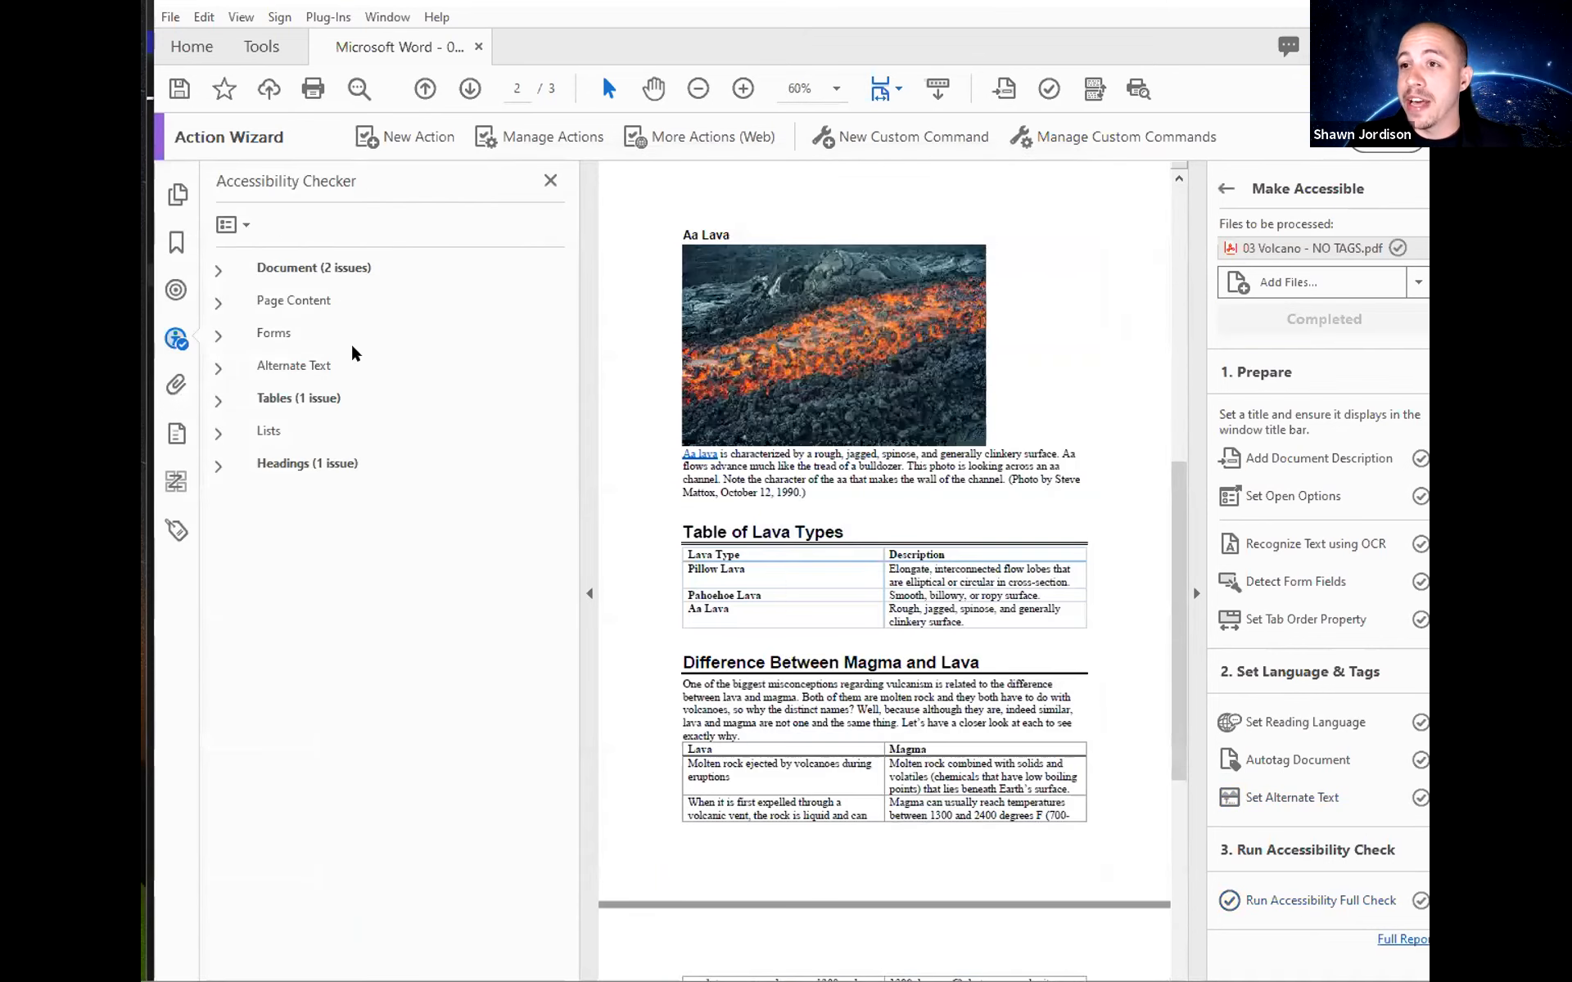
left_click(218, 269)
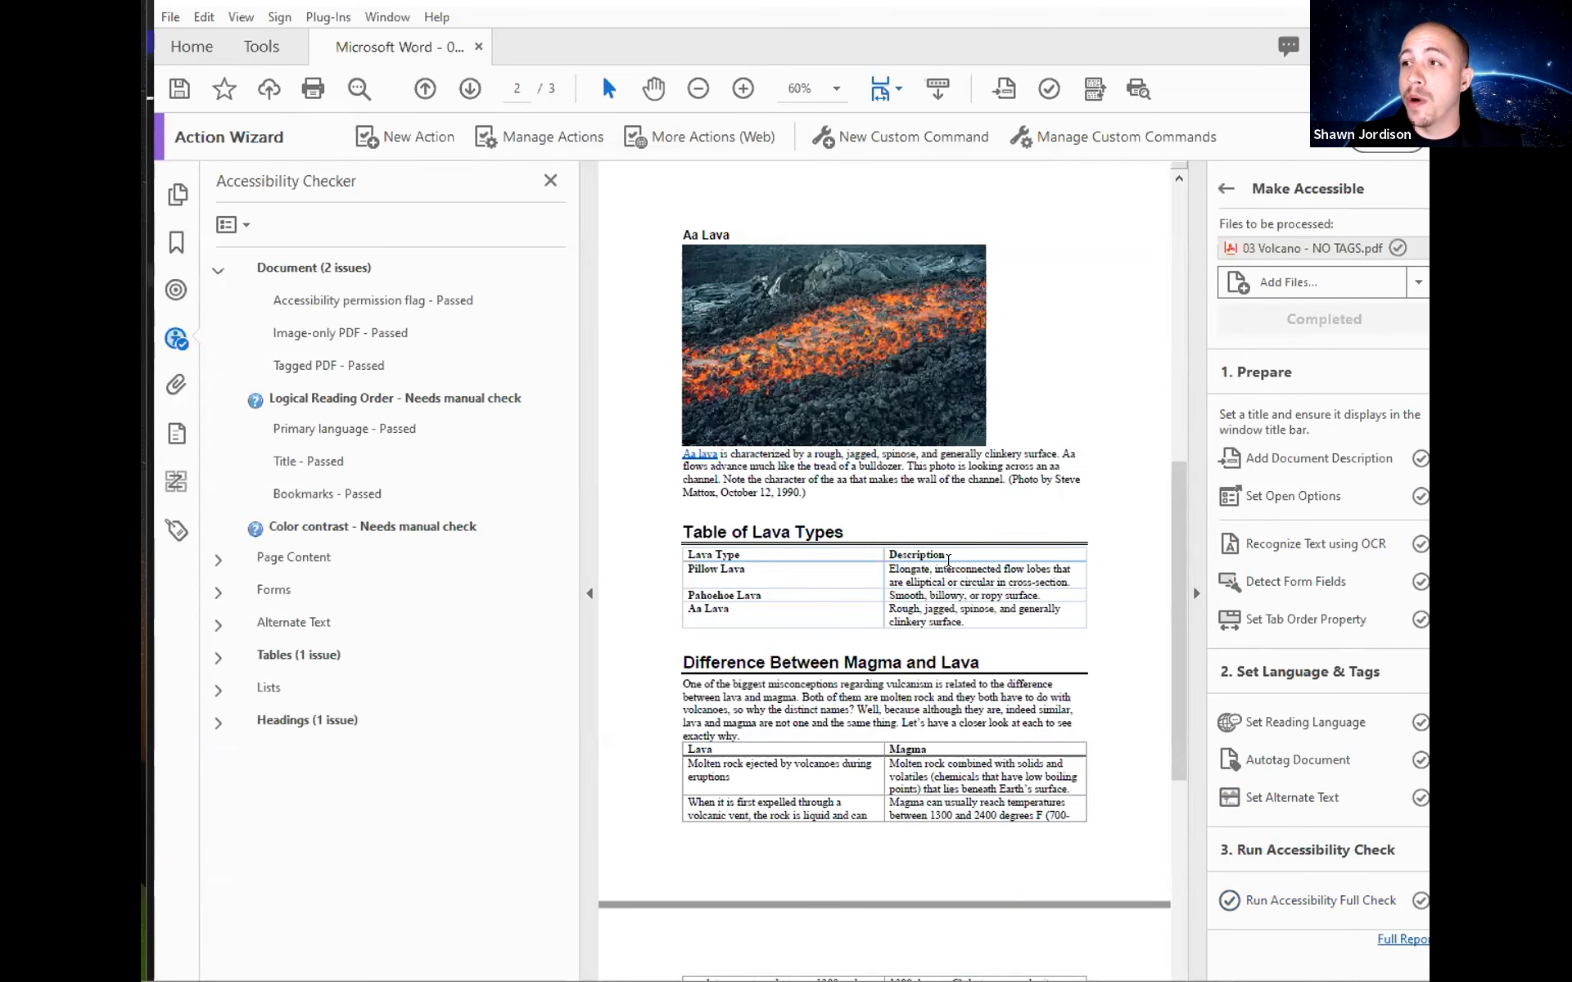
Open the document's tag tree and examine which page content the first H3 tag covers.
left_click(180, 529)
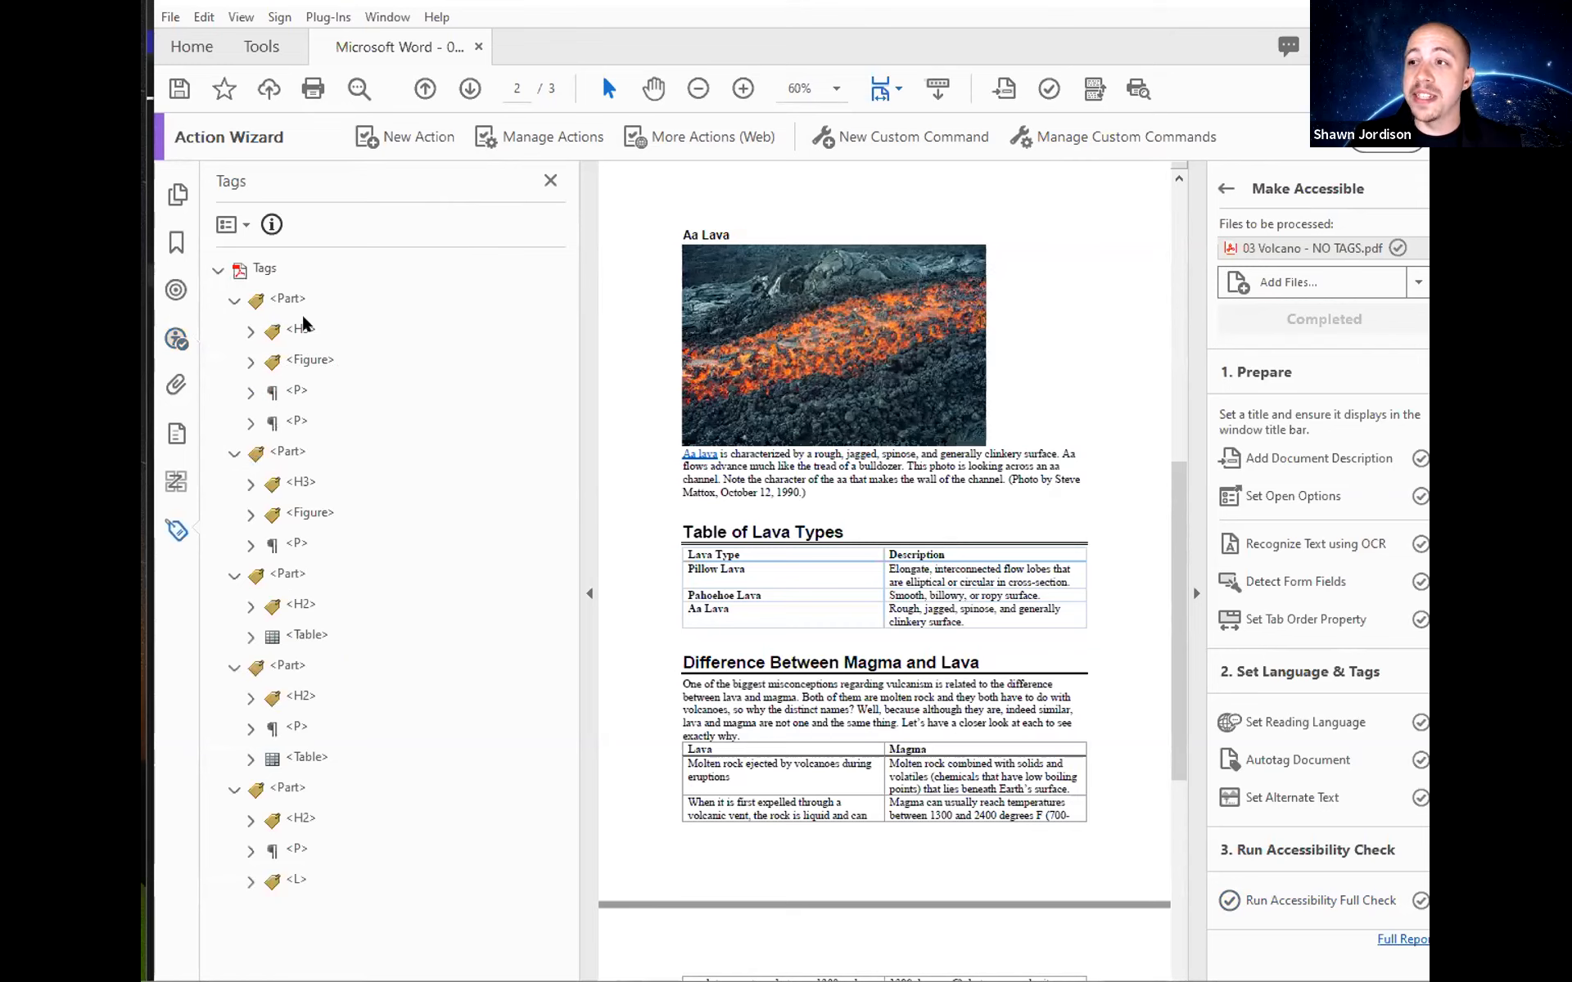
left_click(300, 321)
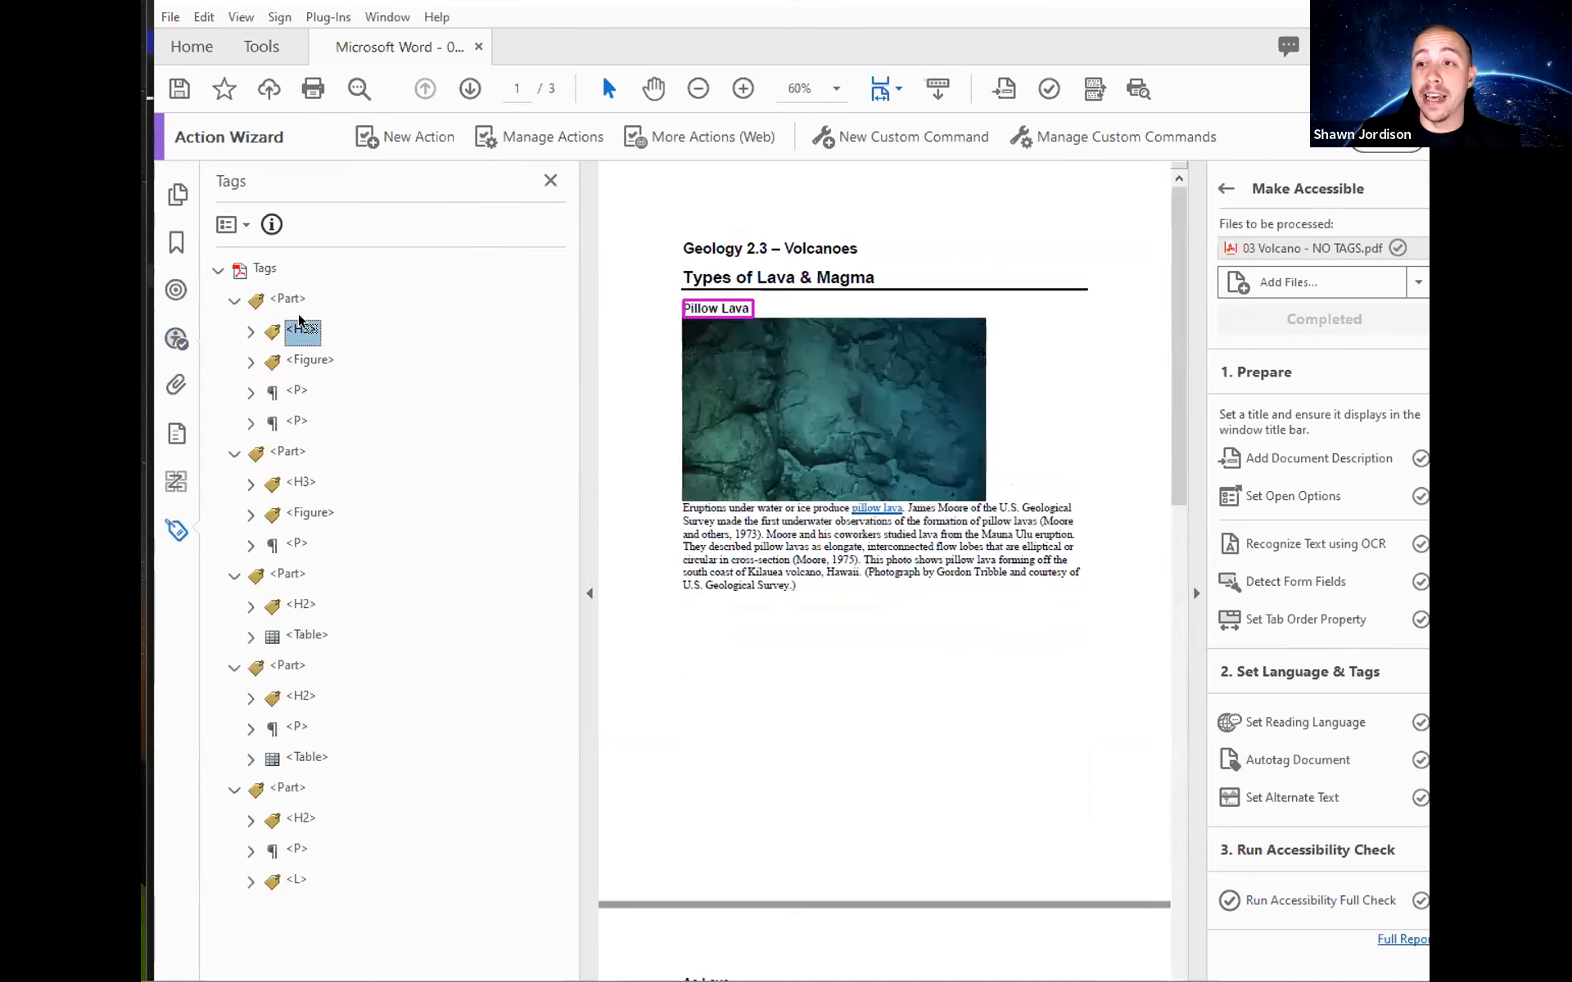
key("Up")
key("Down")
key("Down")
key("Up")
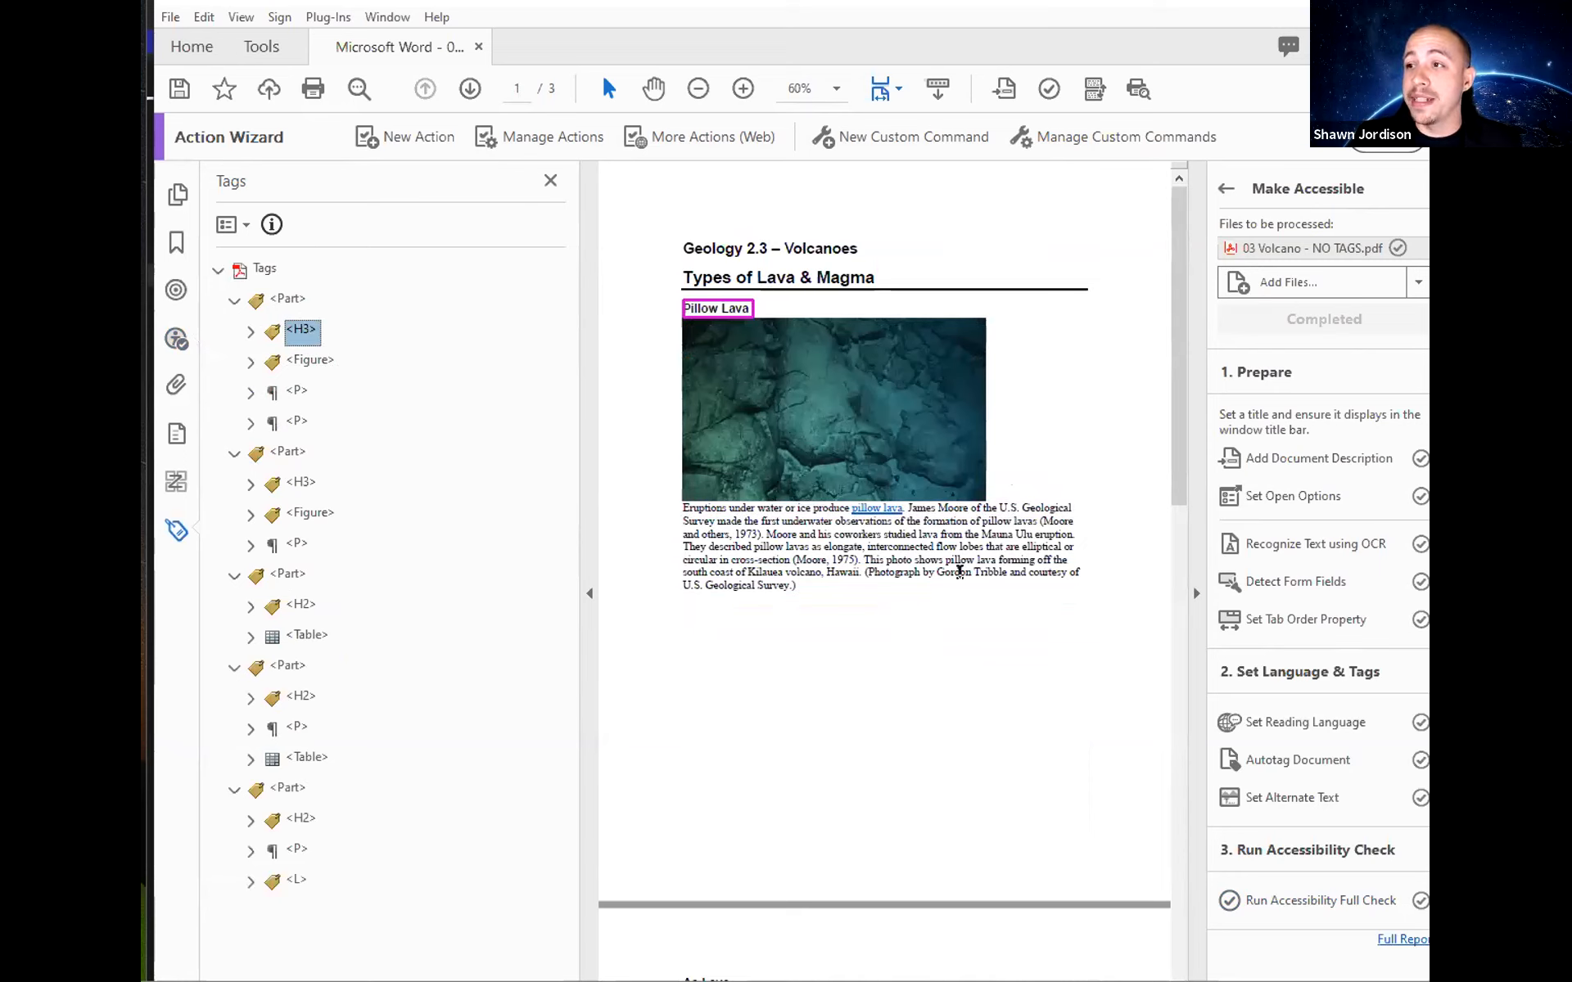
key("ctrl+1")
left_click_drag(572, 379, 445, 399)
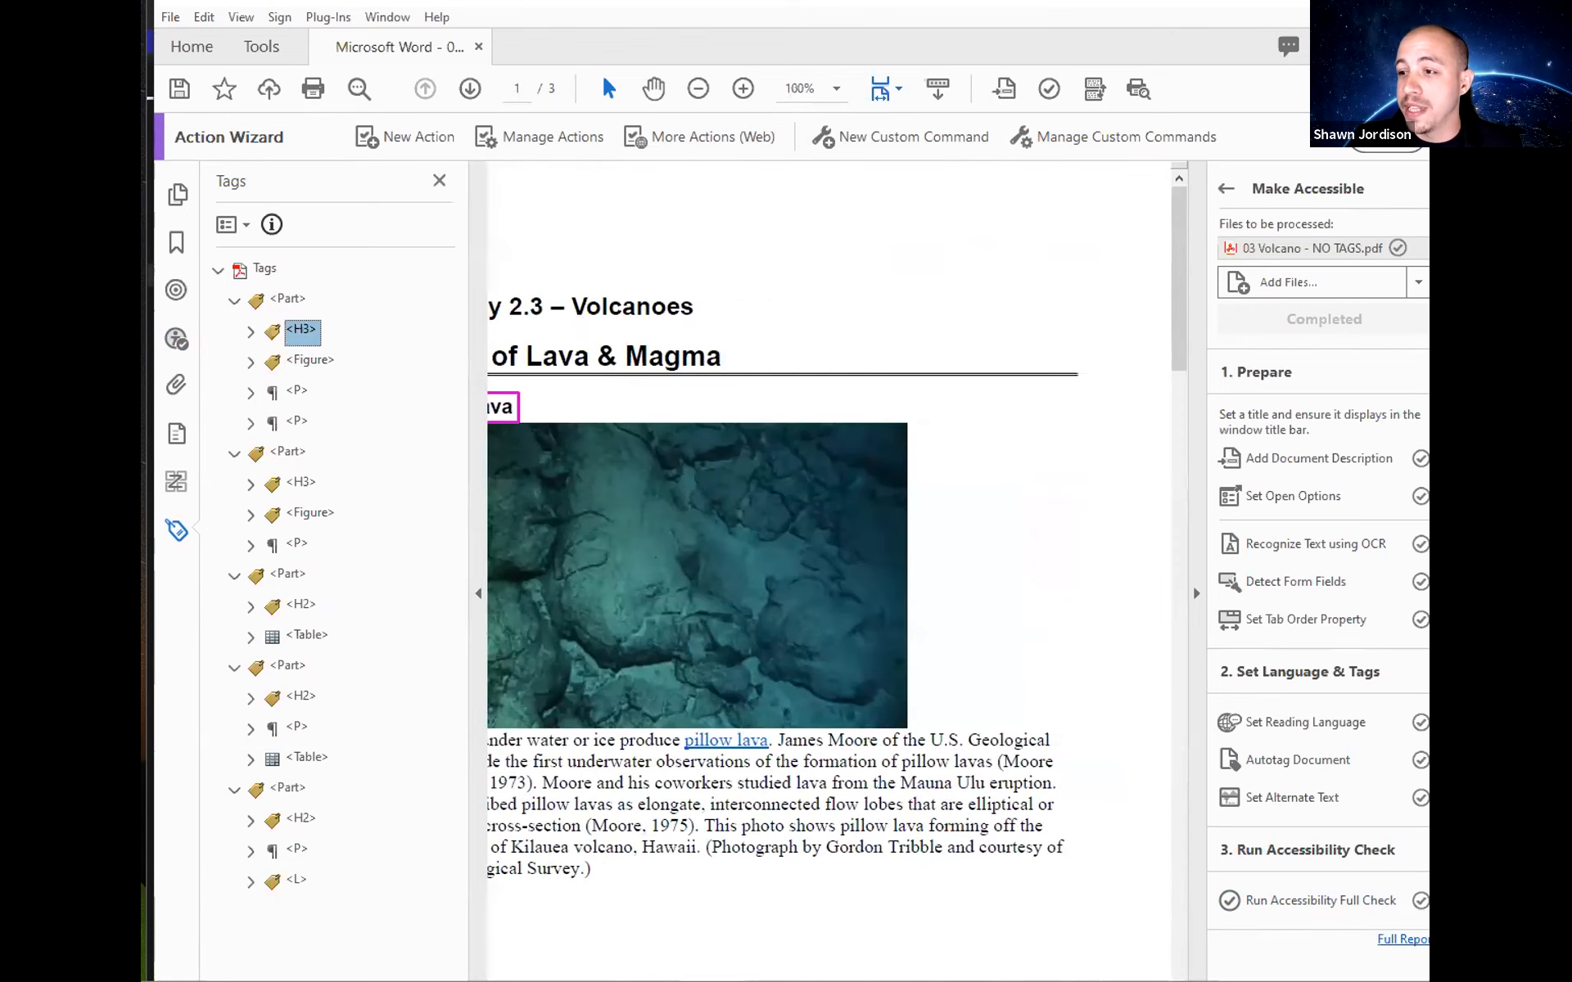
scroll(829, 571, "left", 1)
scroll(541, 675, "left", 5)
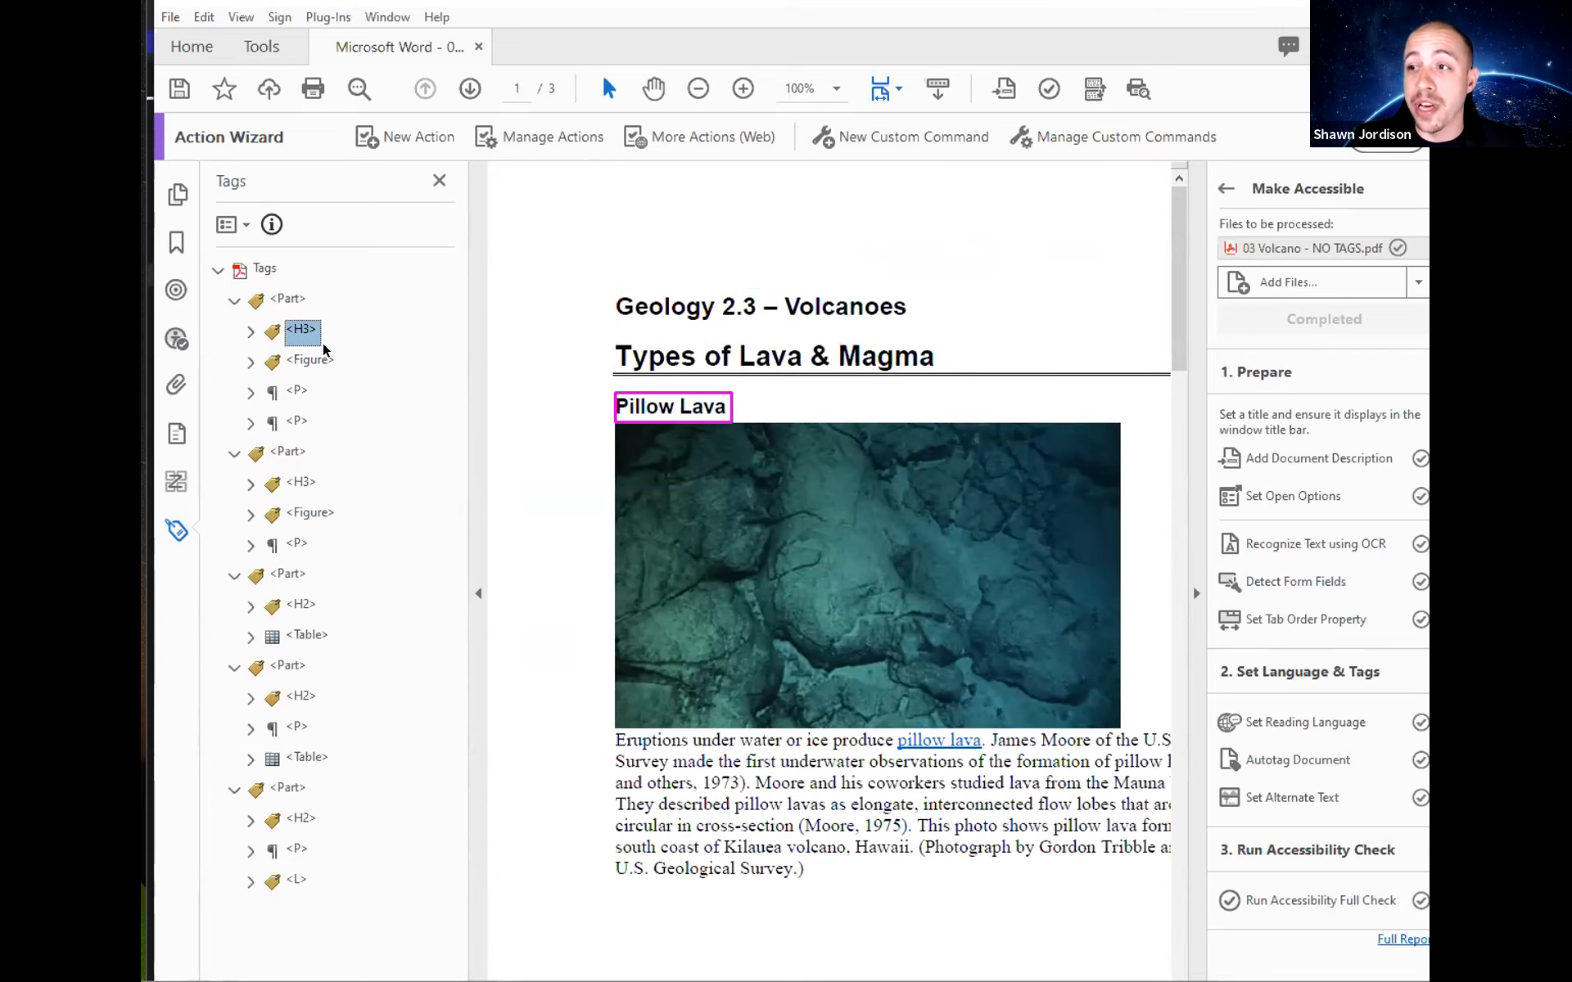
Inspect the first Figure tag with its nested Caption, and follow the tags down to the Aa Lava figure.
key("Down")
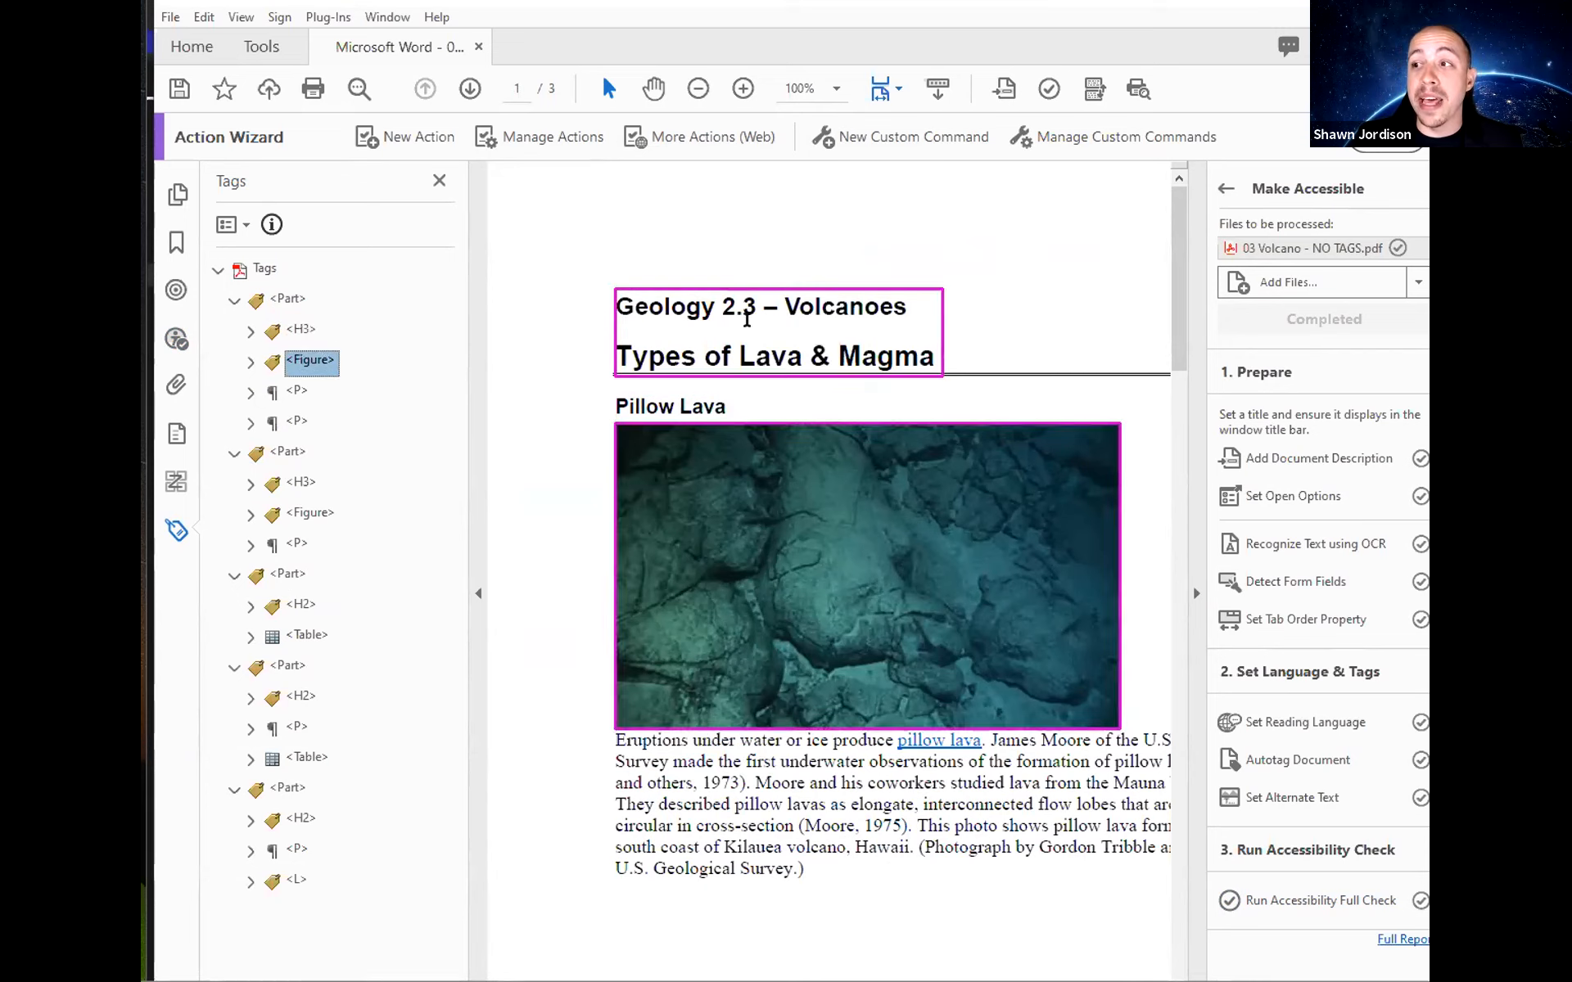
key("Right")
key("Right")
key("Right")
key("Right")
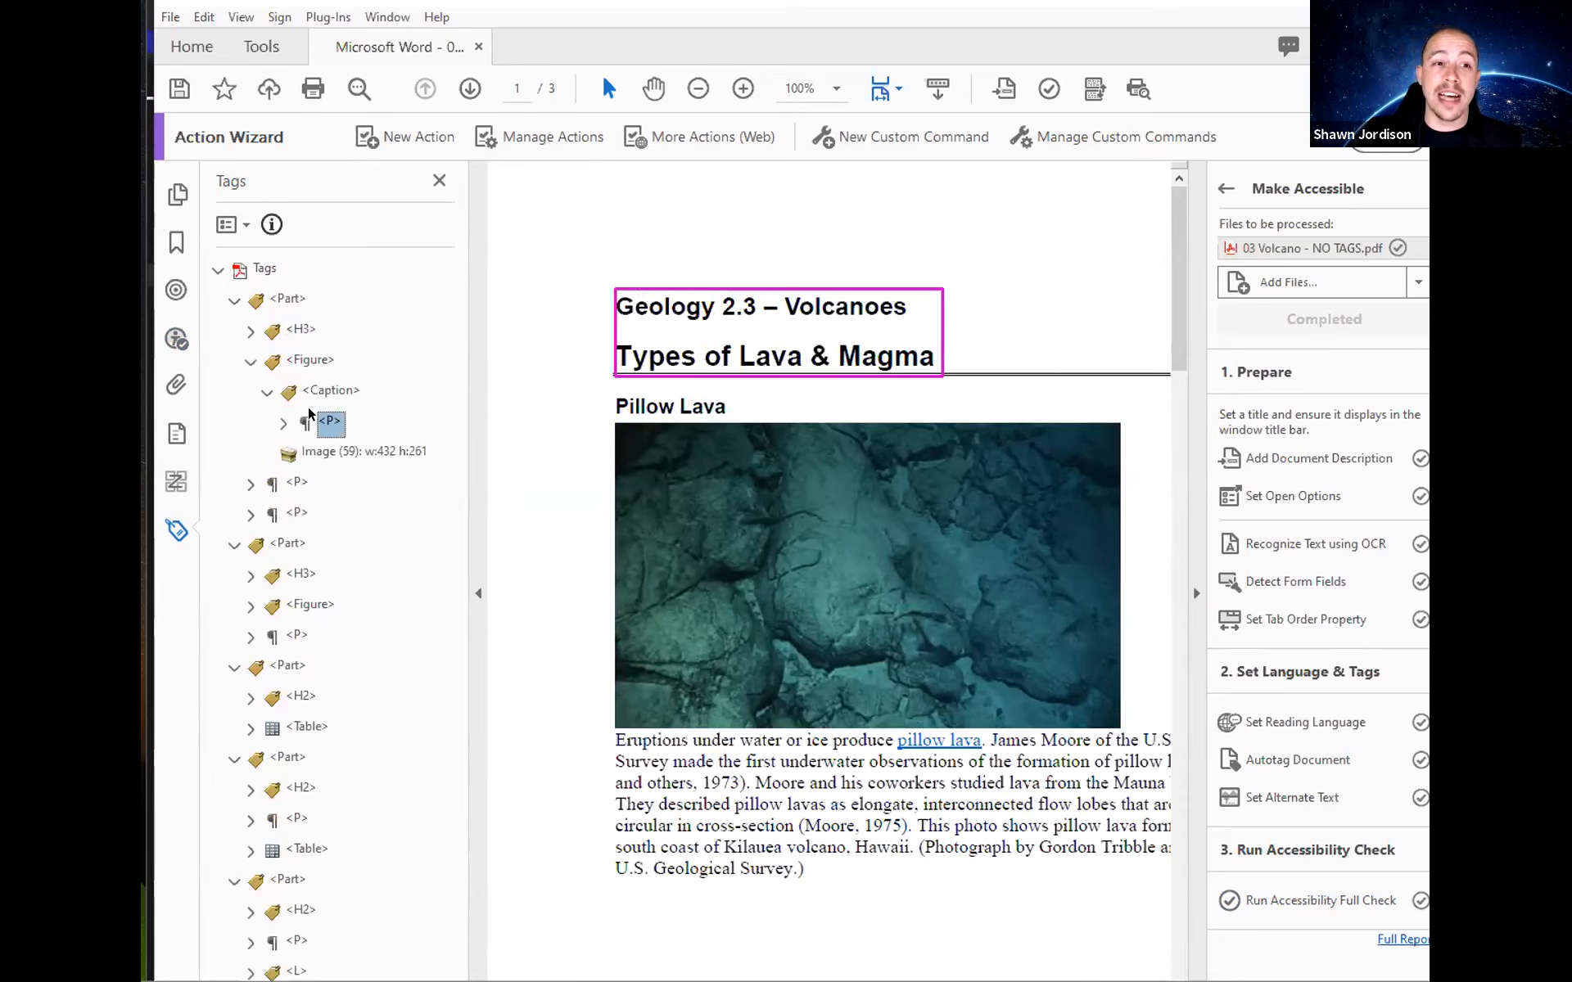
key("Down")
key("Down")
key("Down")
key("Down")
key("Down")
key("Down")
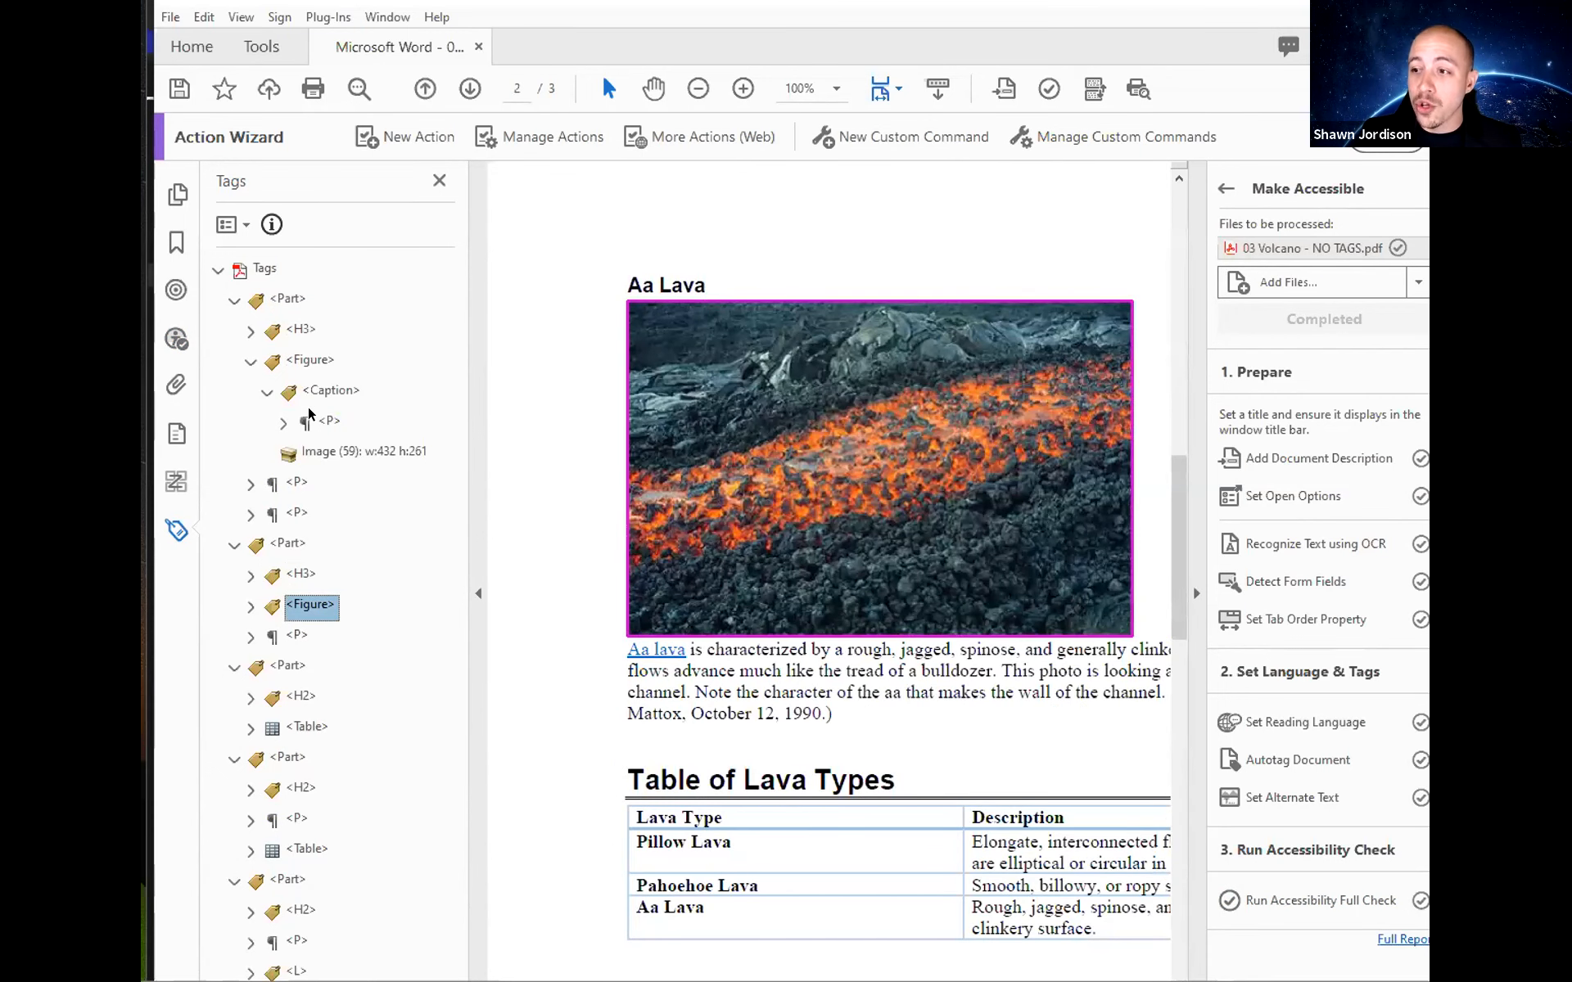
Expand the Table of Lava Types tag down to the contents of its row and header cells.
key("Down")
key("Down")
key("Down")
key("Down")
key("Right")
key("Down")
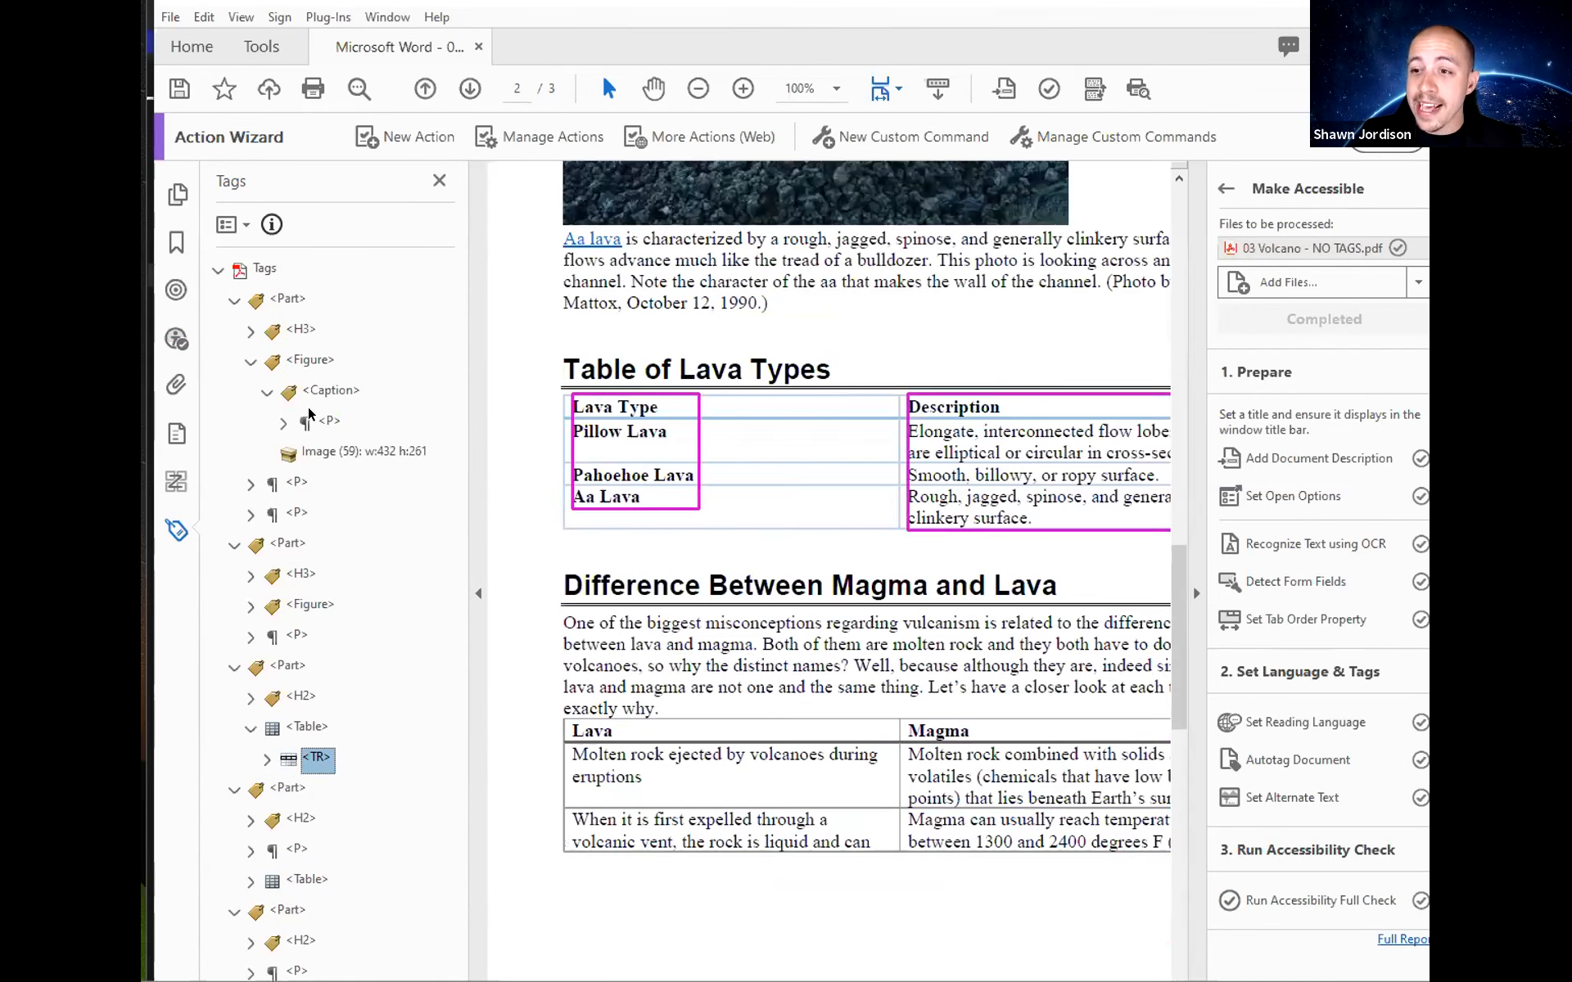
key("Right")
key("Down")
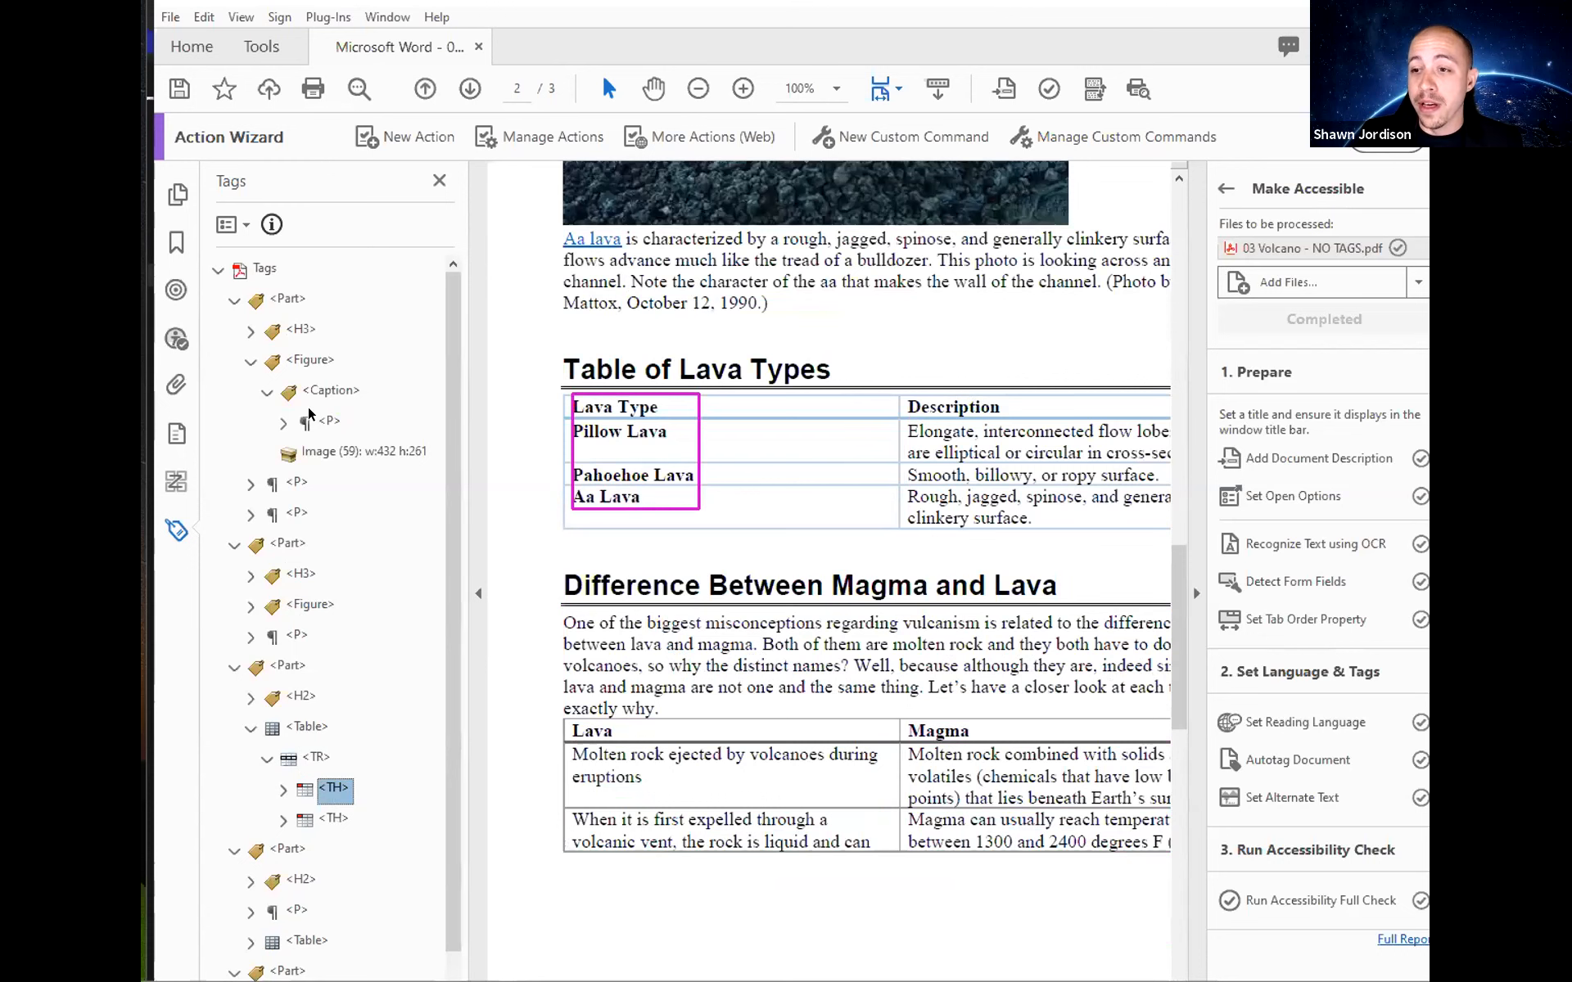
key("Right")
key("Down")
key("Down")
key("Right")
key("Down")
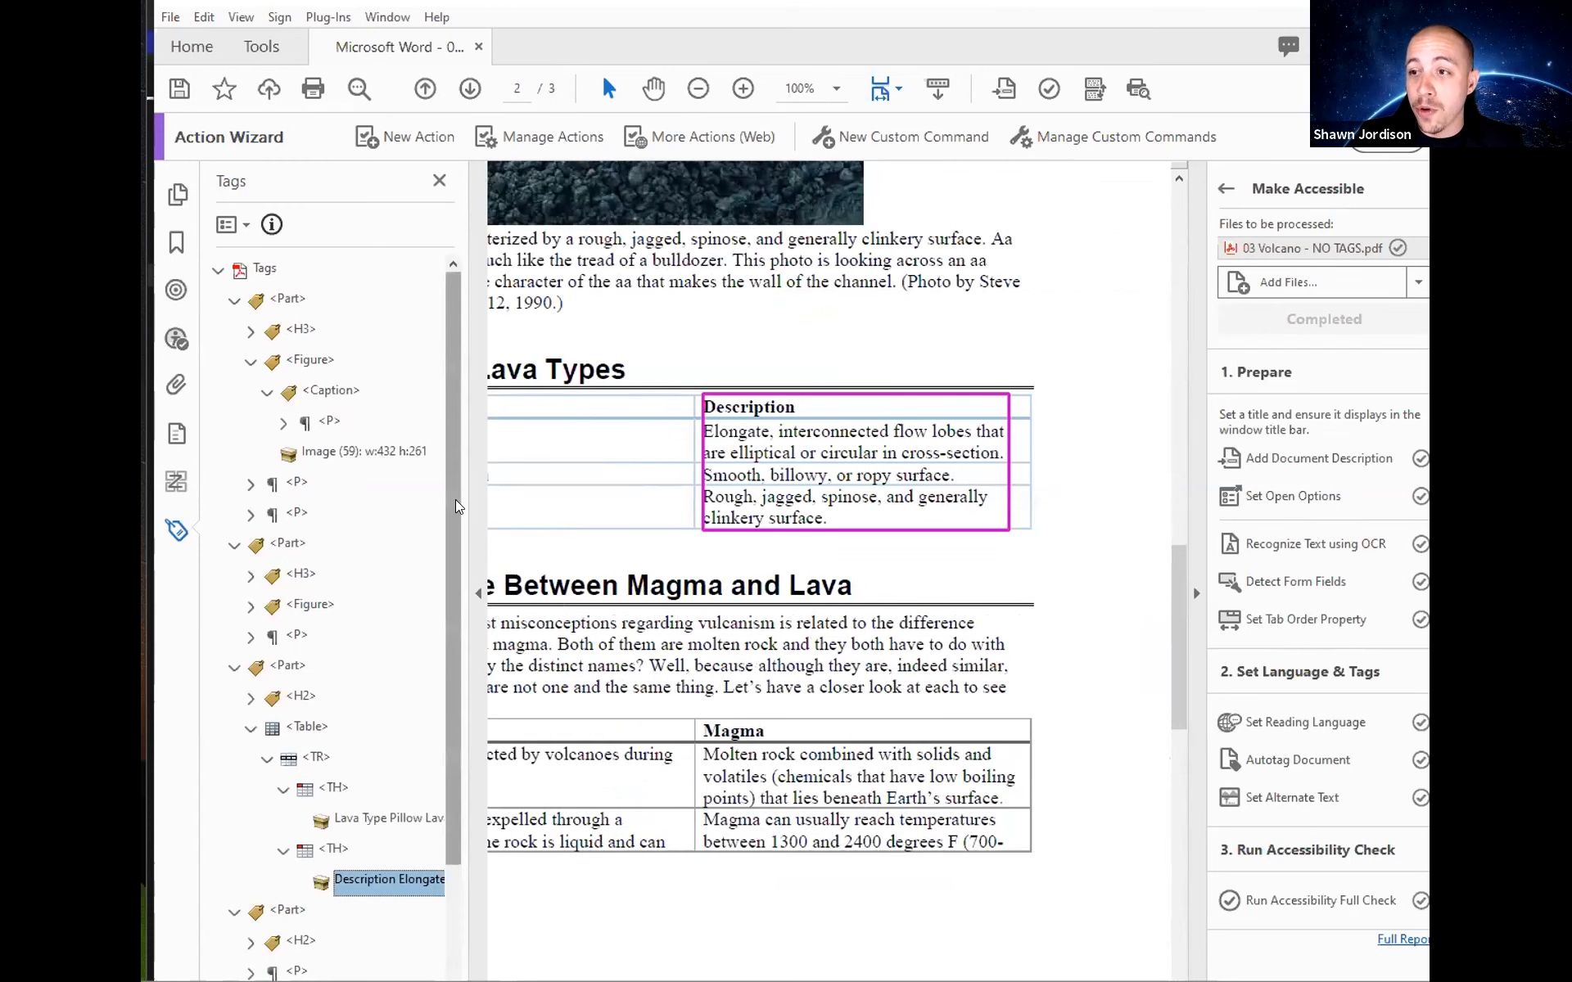
Compare the lava types table's TR tag and each of its TH tags with the cells they cover.
left_click_drag(464, 489, 511, 489)
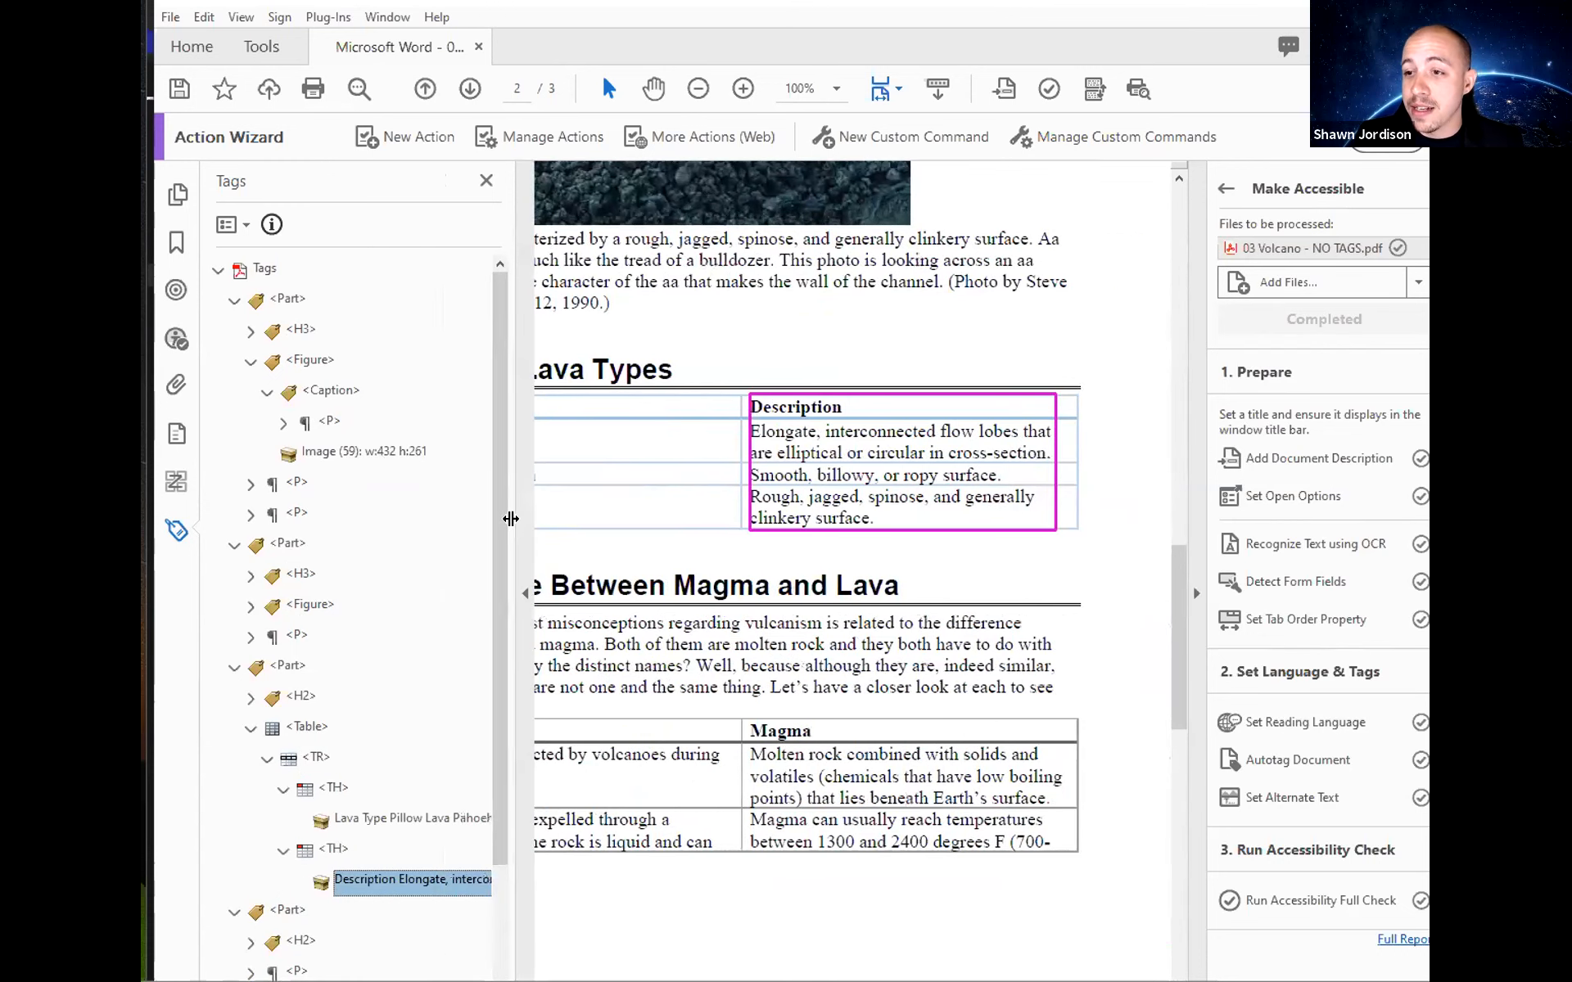
left_click(319, 758)
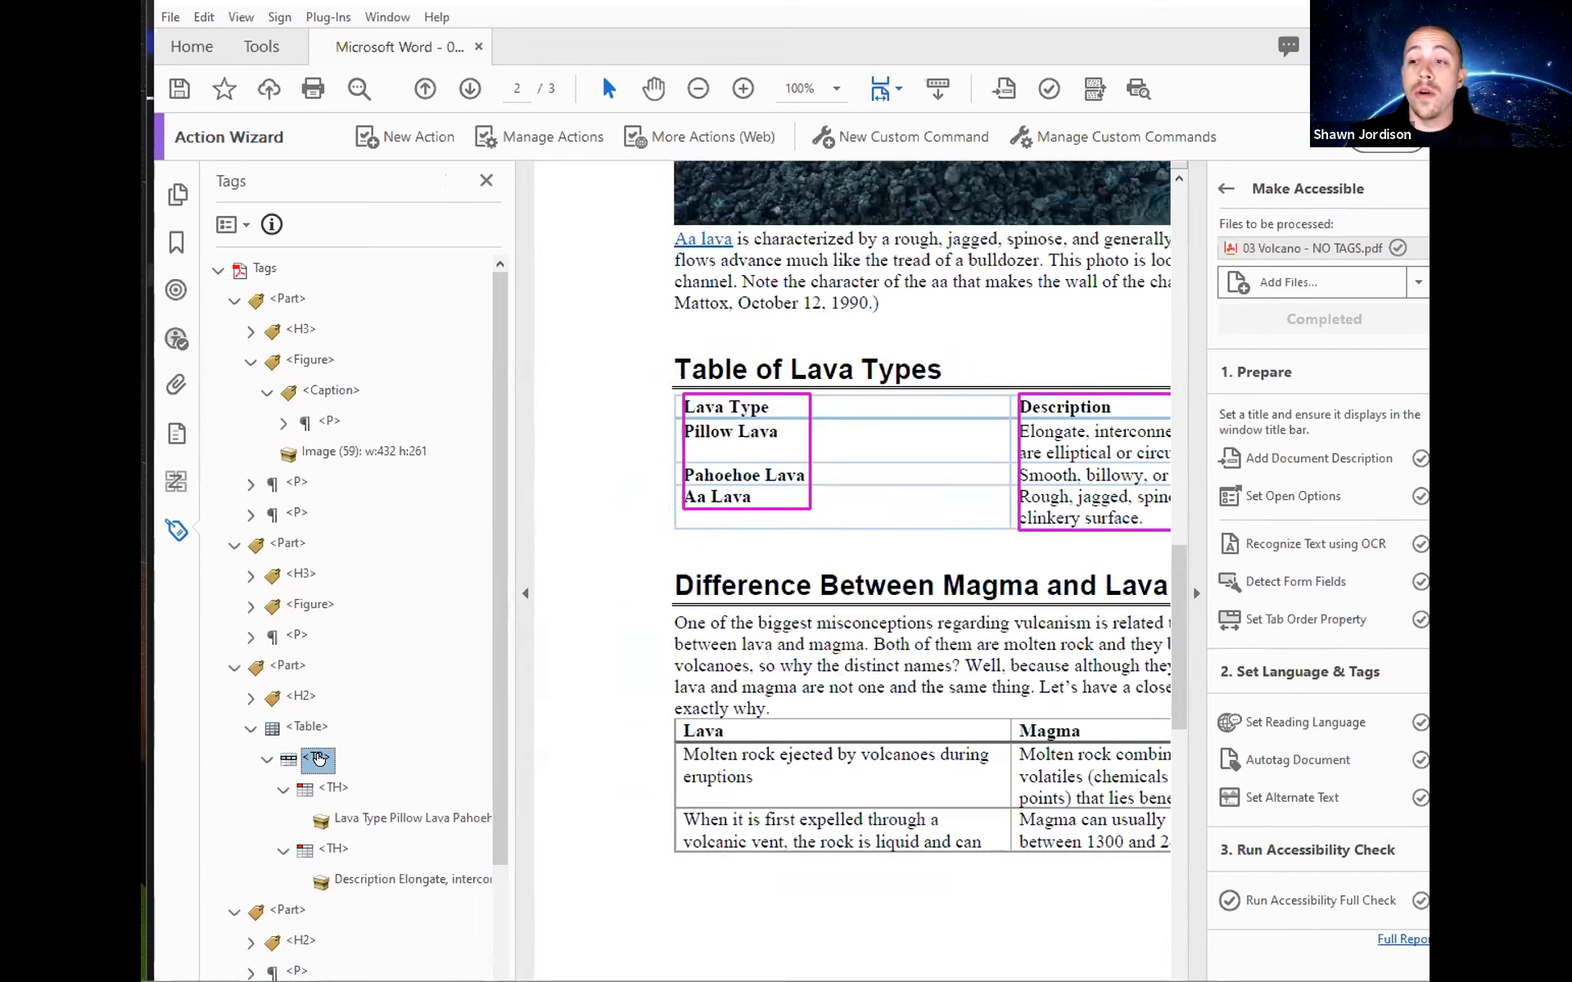
key("Down")
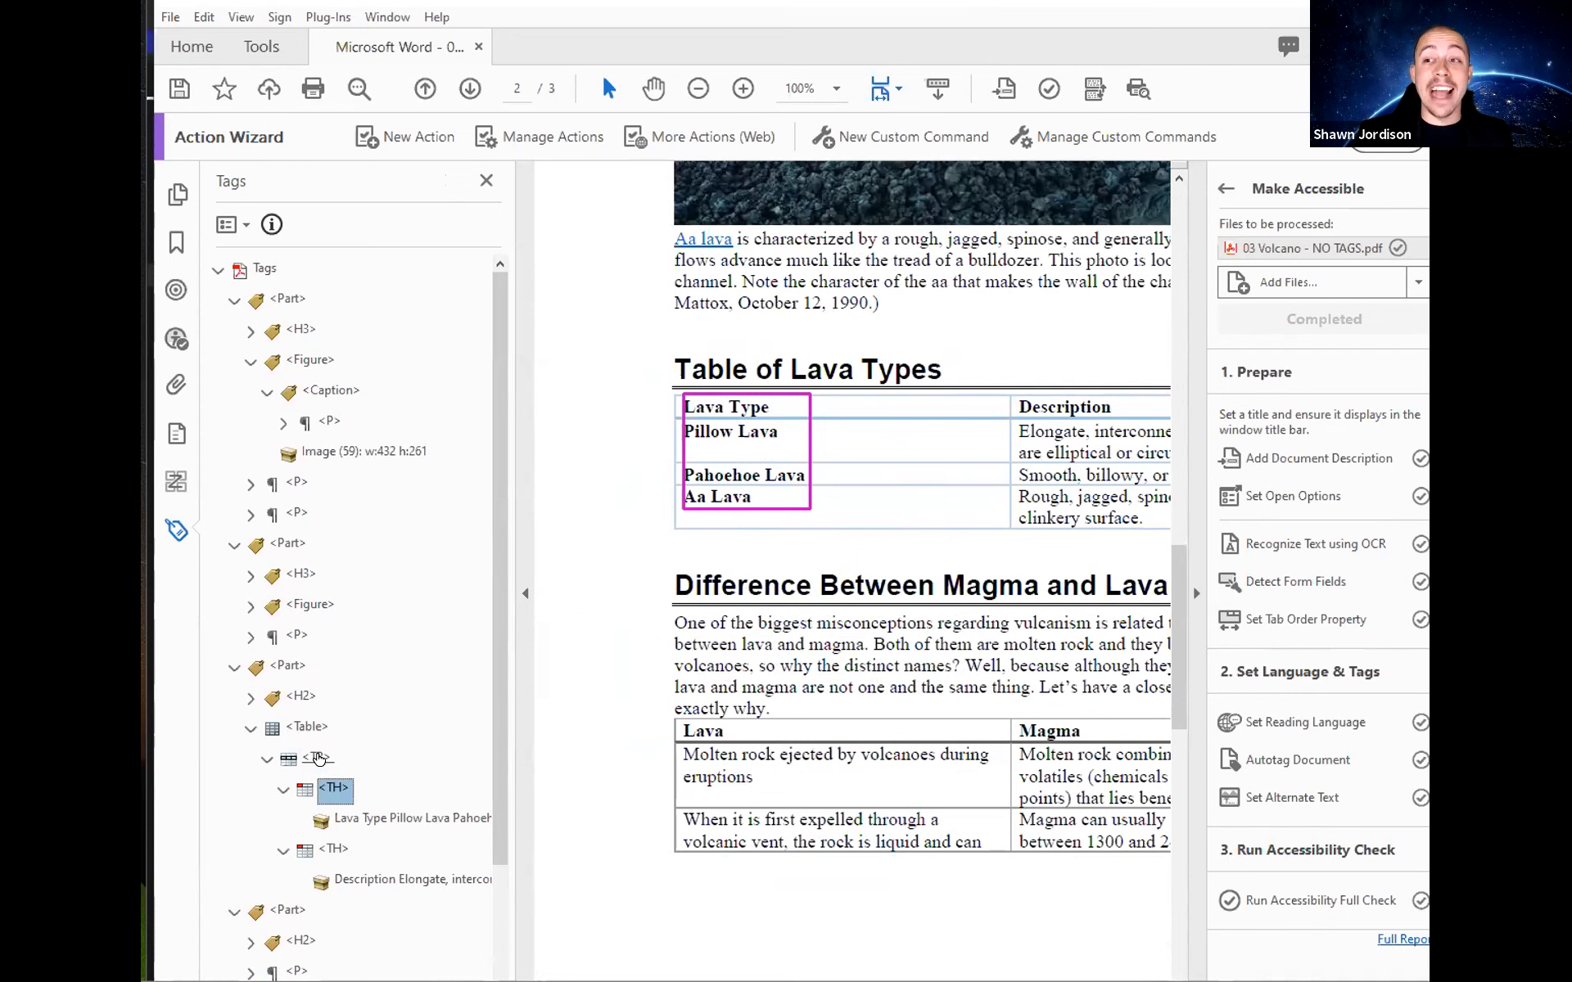
key("Down")
key("Down")
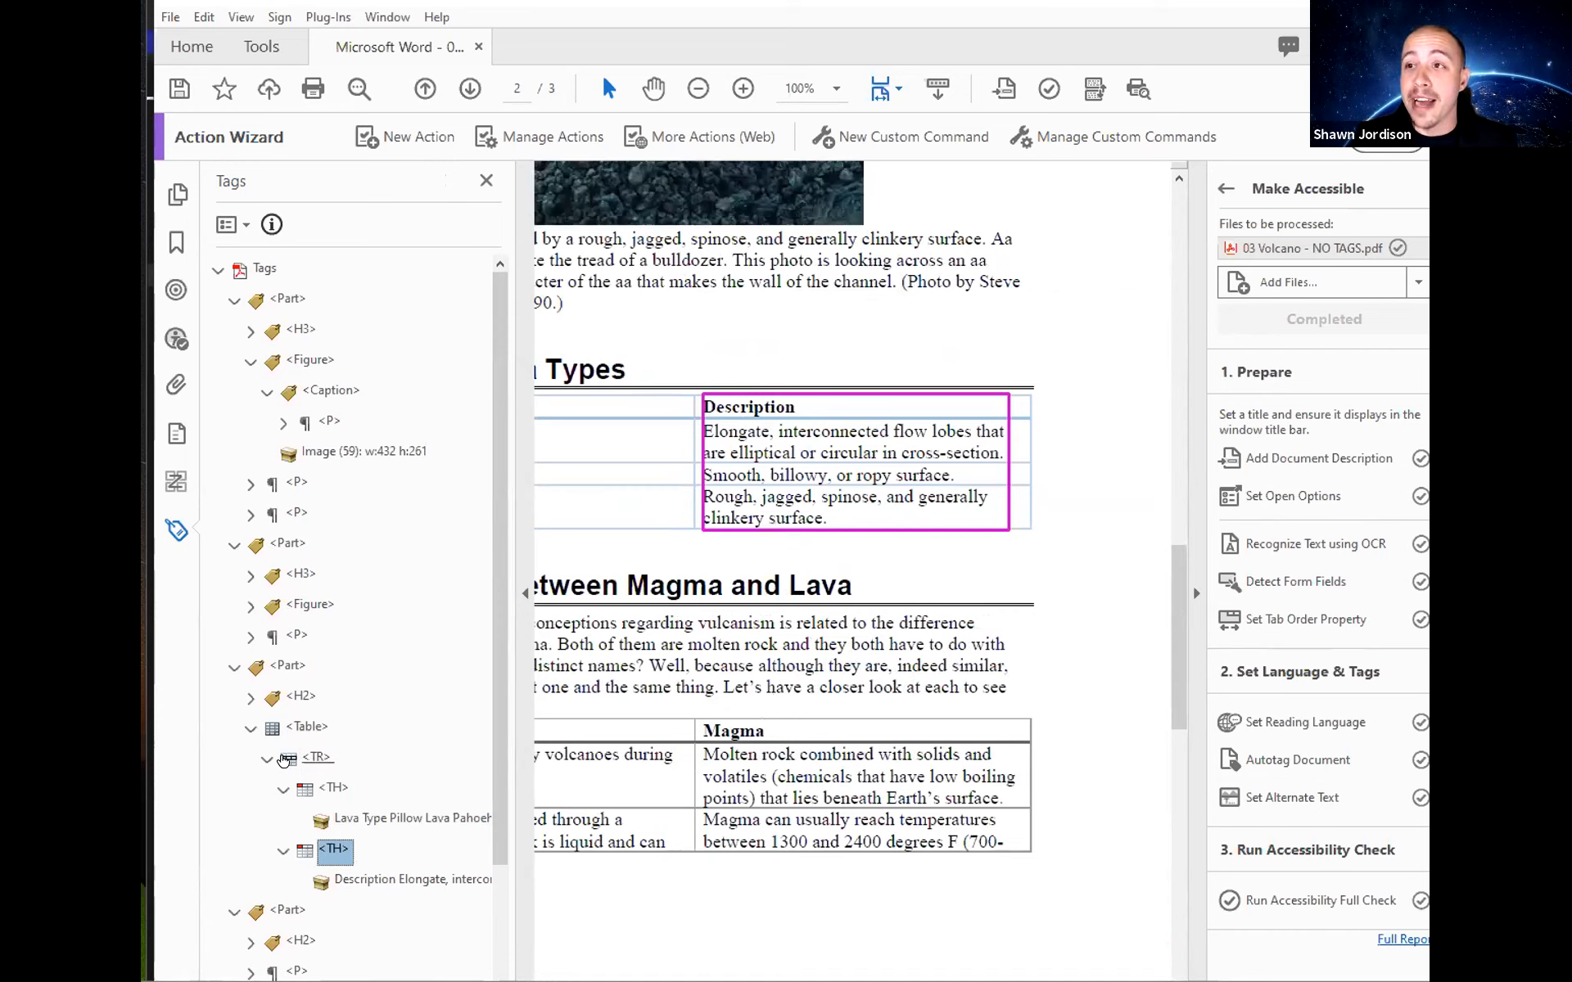
Open the "03 Volcano – LIST" PDF and view its first page with the H1 tag's content outlined.
key("alt+Tab")
double_click(541, 164)
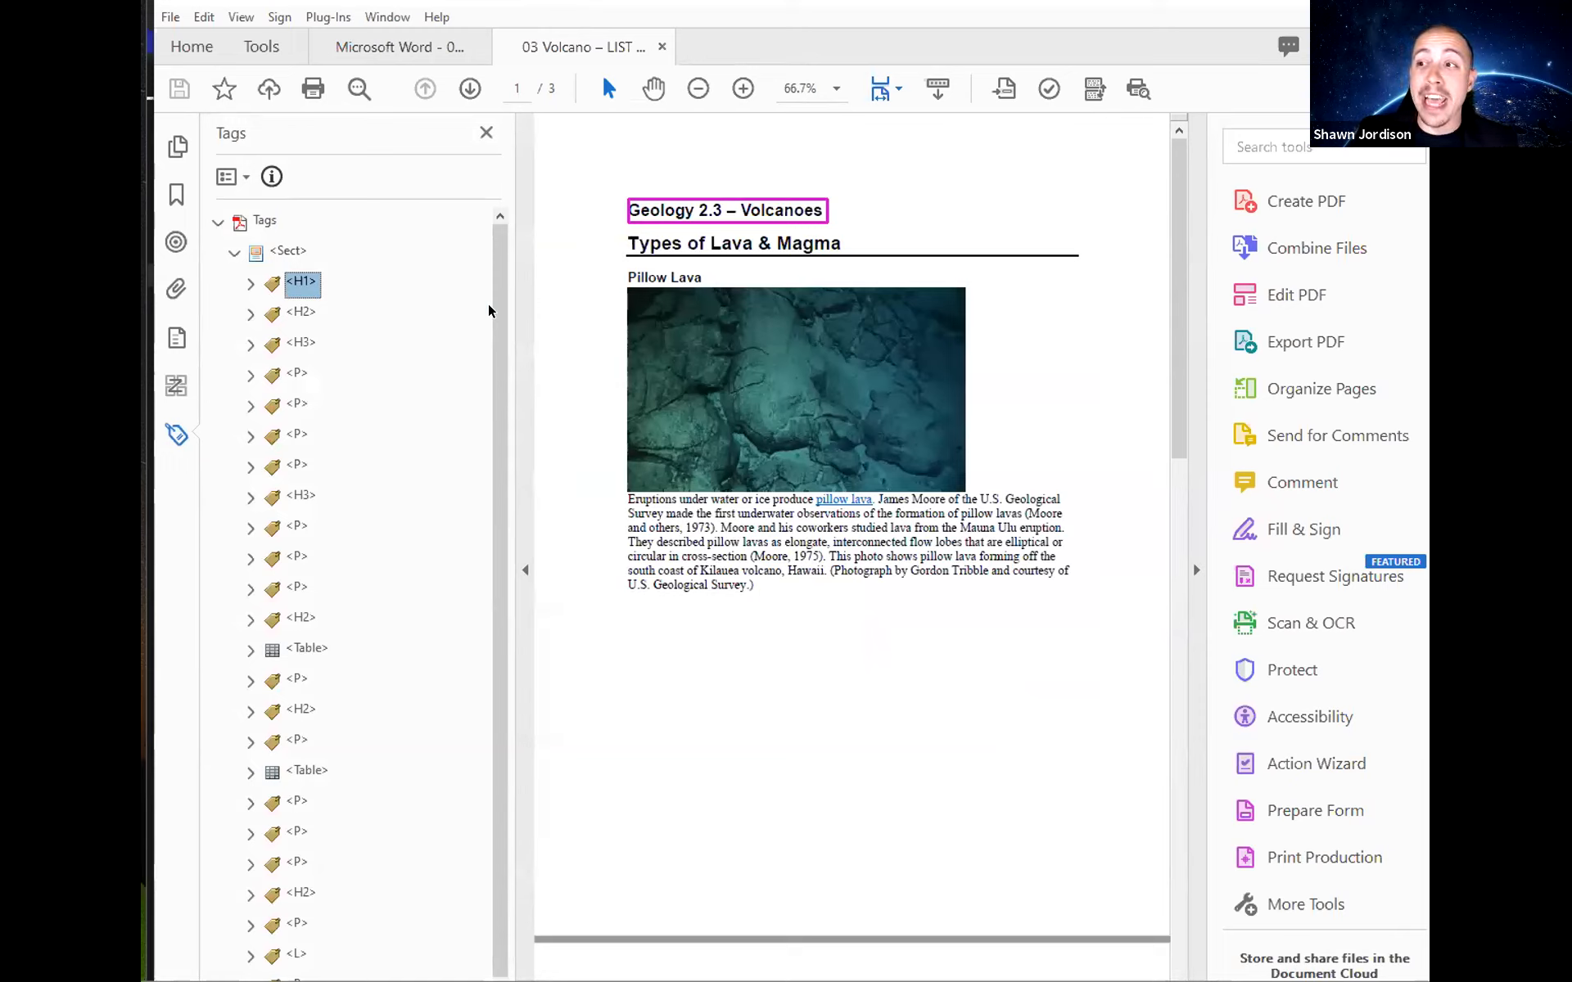
scroll(852, 424, "up", 2, "ctrl")
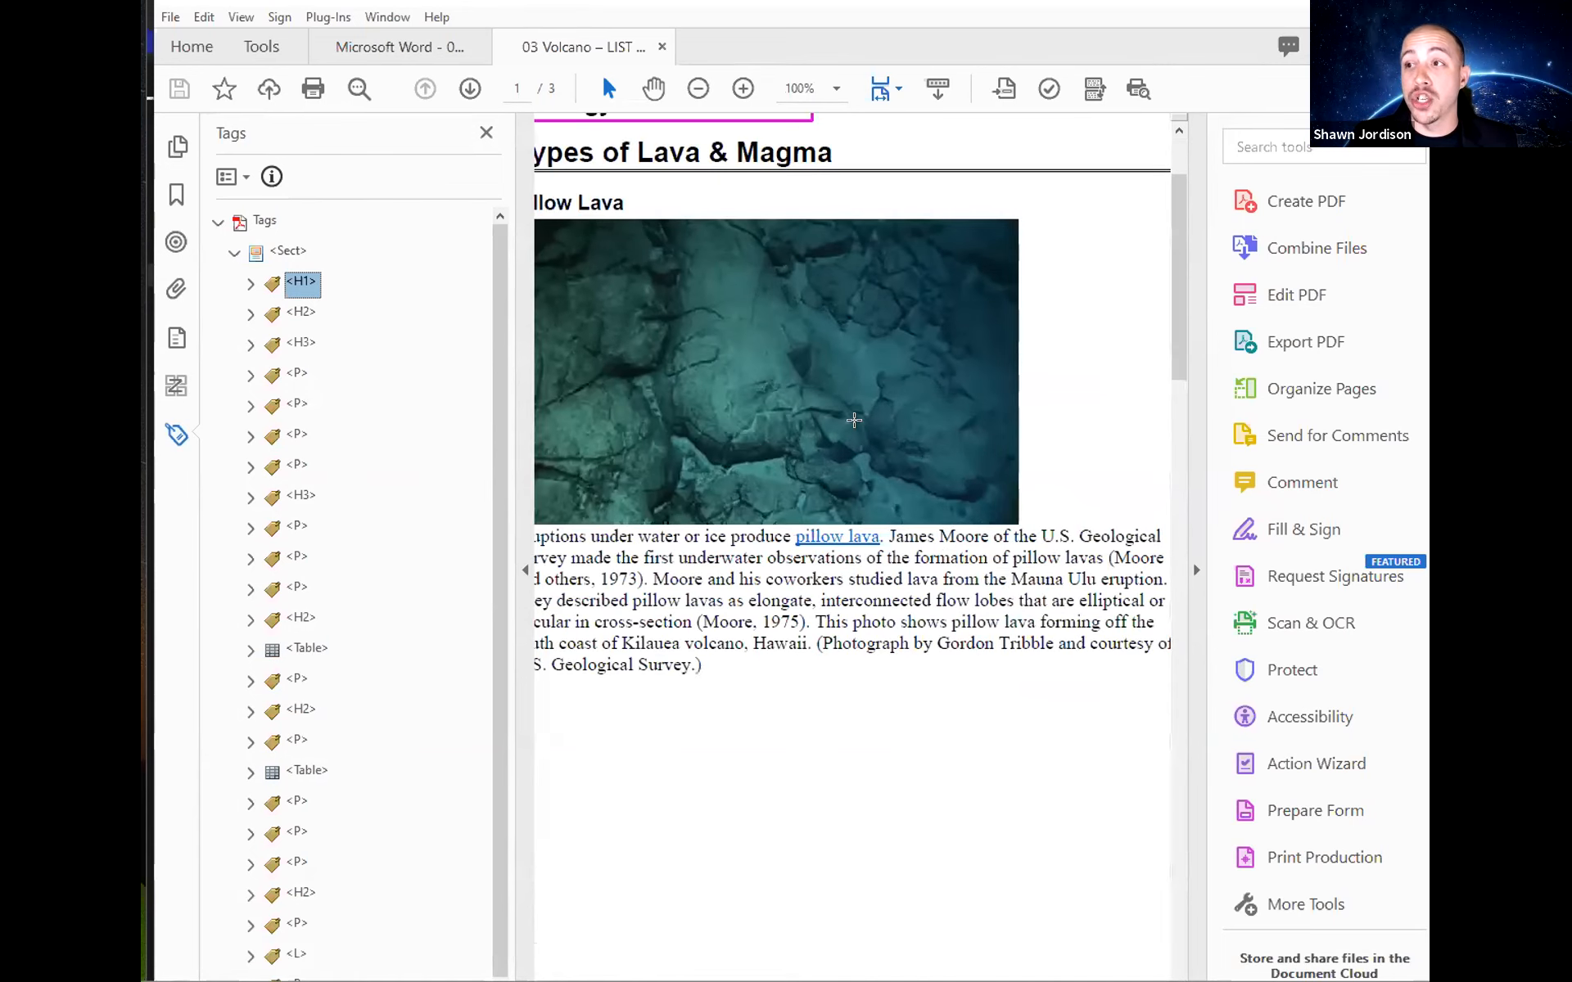
scroll(851, 422, "up", 2)
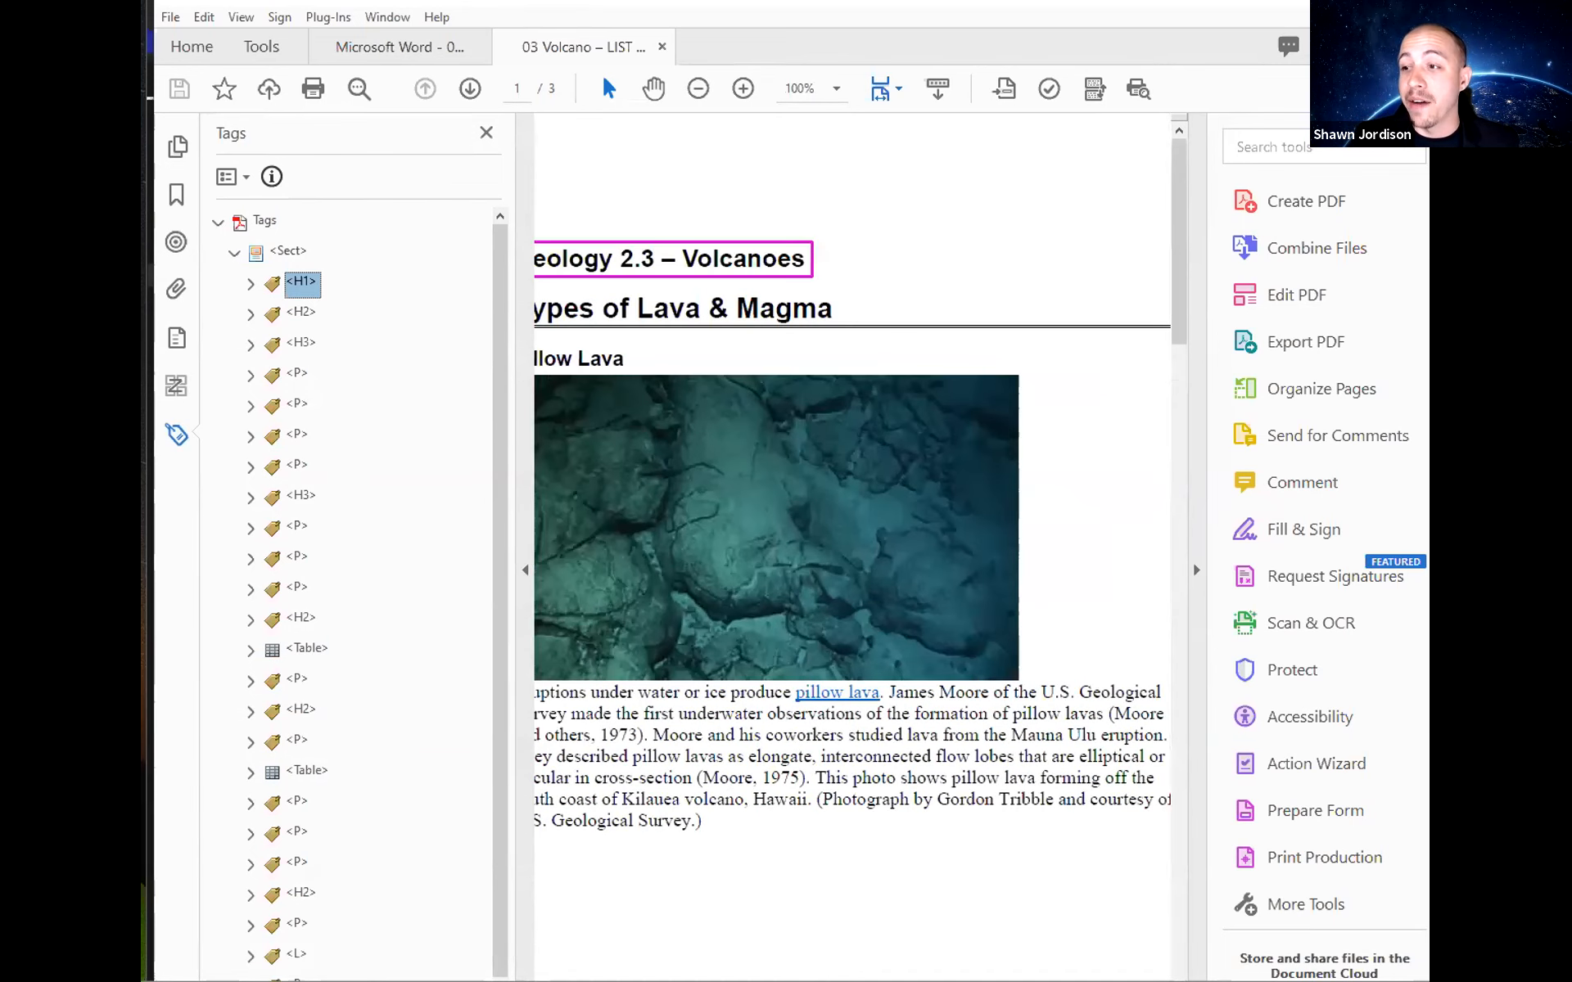
scroll(853, 547, "left", 2)
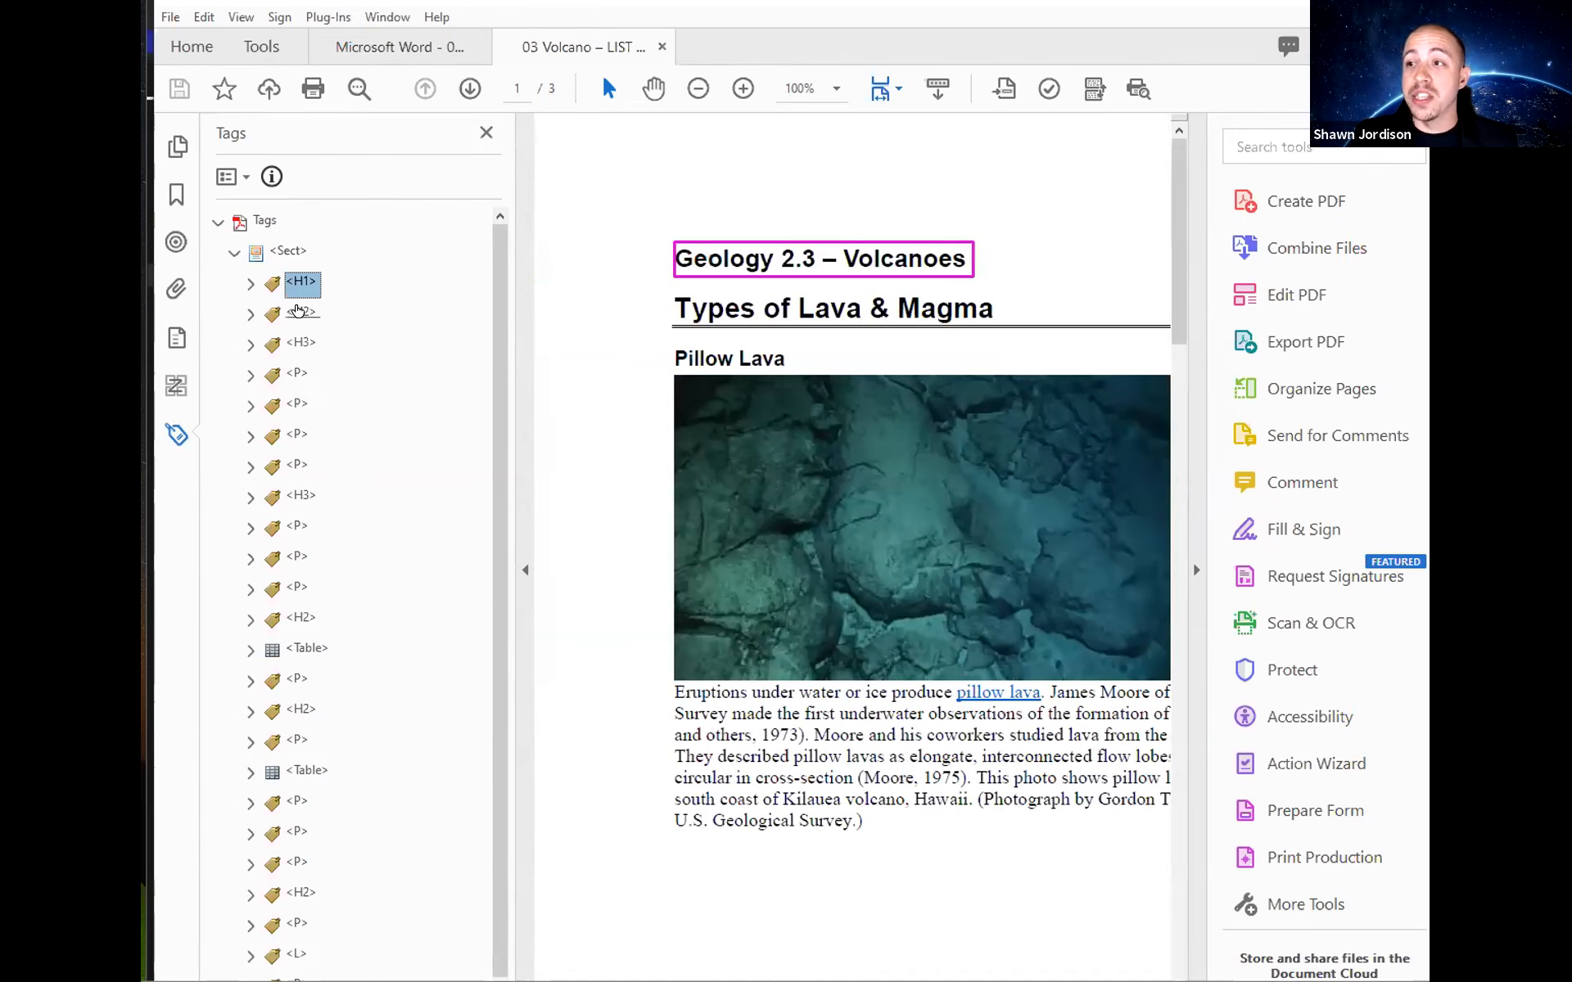
scroll(295, 320, "right", 2)
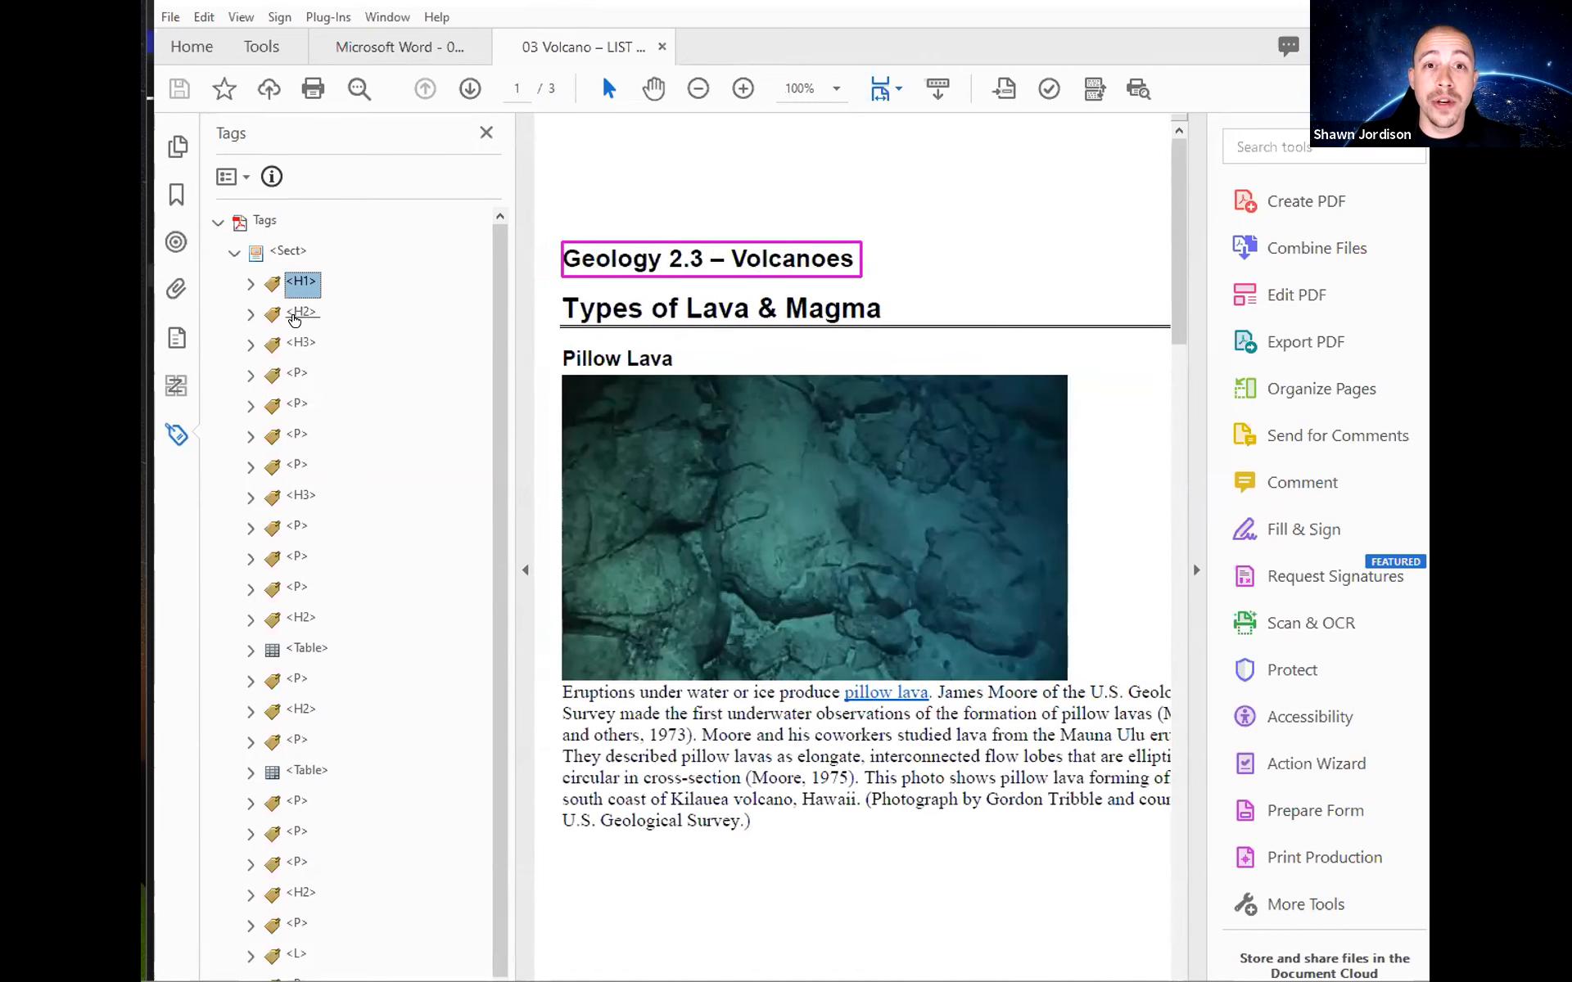
Examine the heading tags on the first page and expand the following P tag to its nested Figure and image.
key("Down")
key("Down")
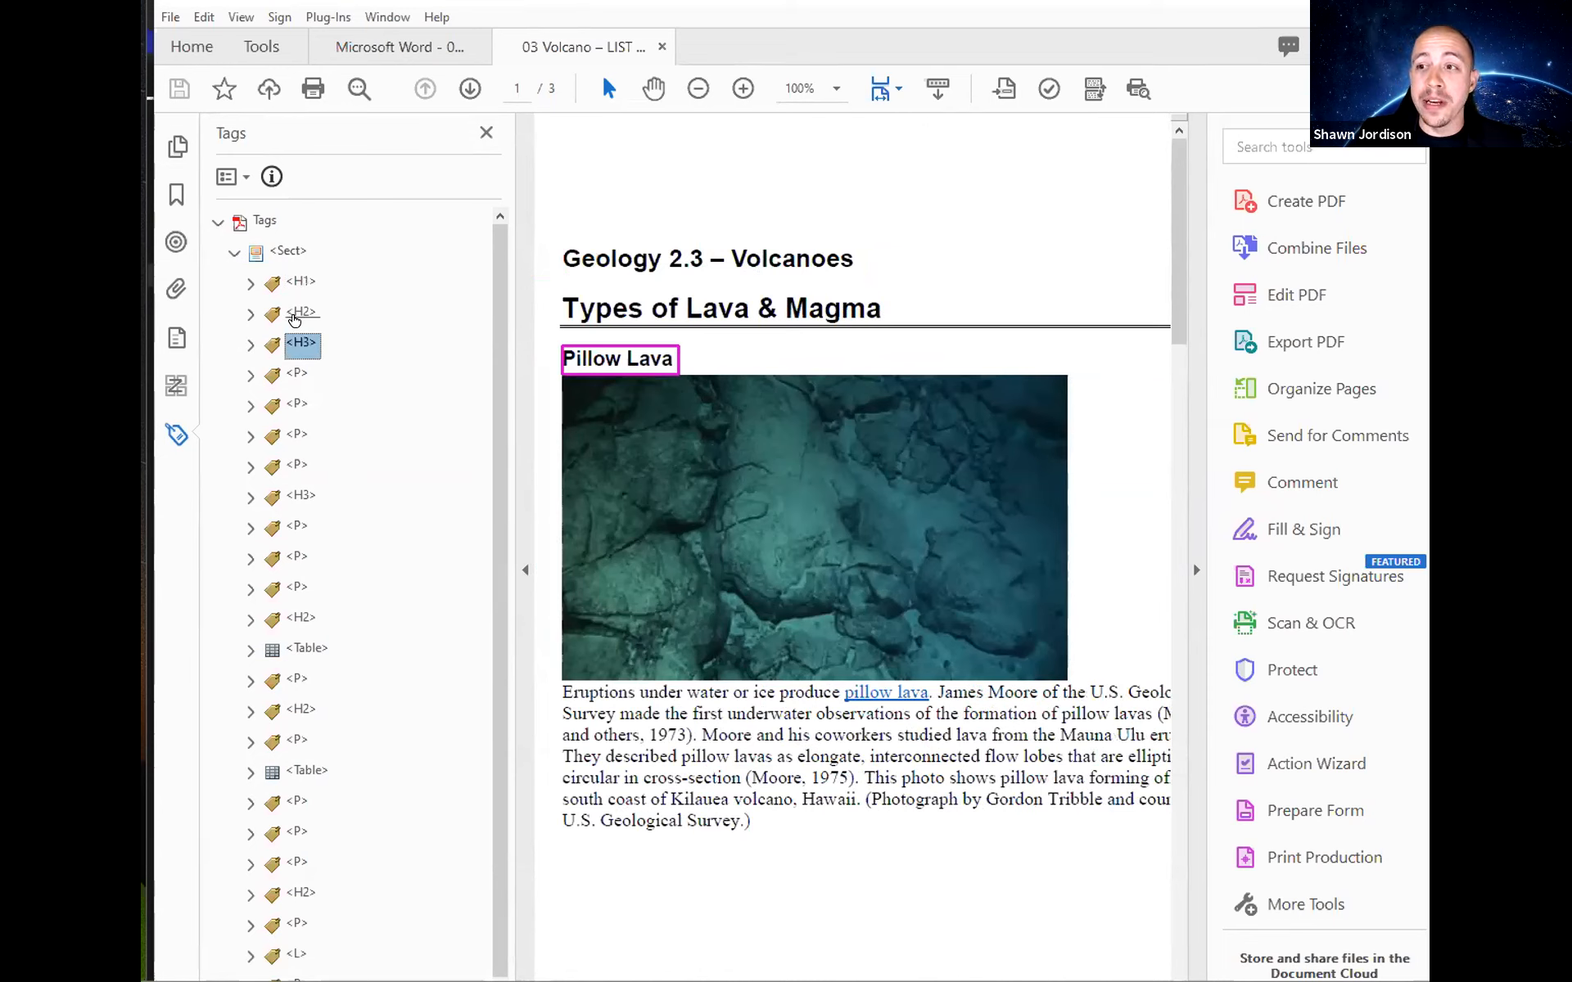
key("Down")
key("Right")
key("Down")
key("Right")
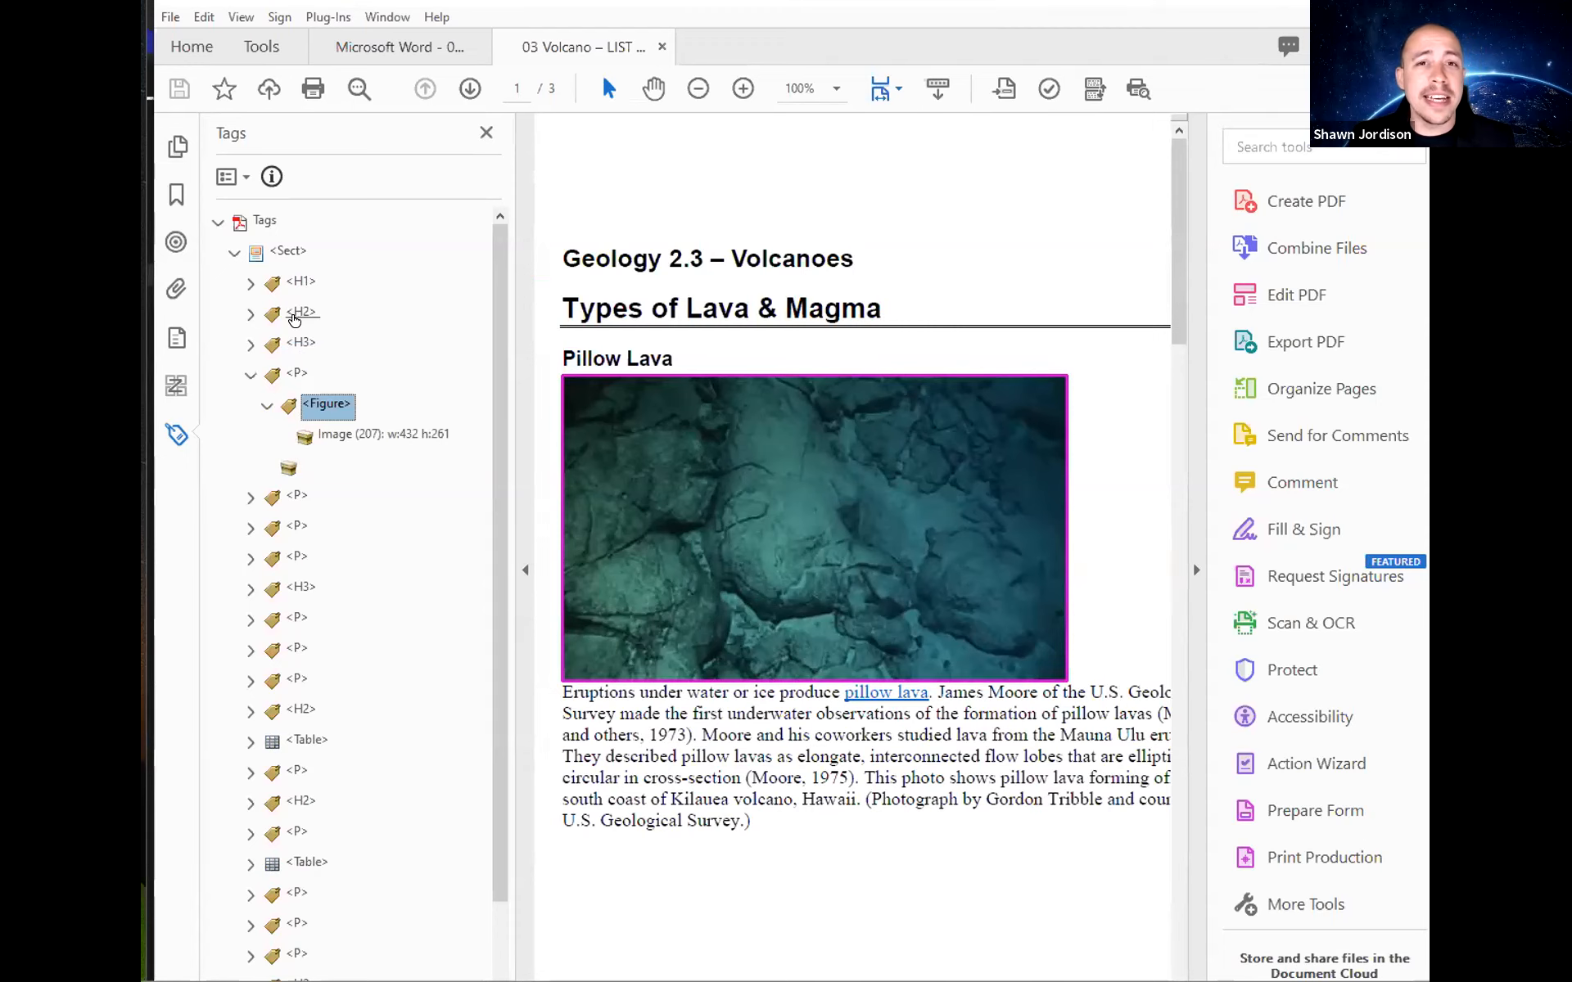
Examine the tags following the first figure, down to the P tag for the paragraph describing Aa lava.
key("Down")
key("Down")
key("Down")
key("Down")
key("Down")
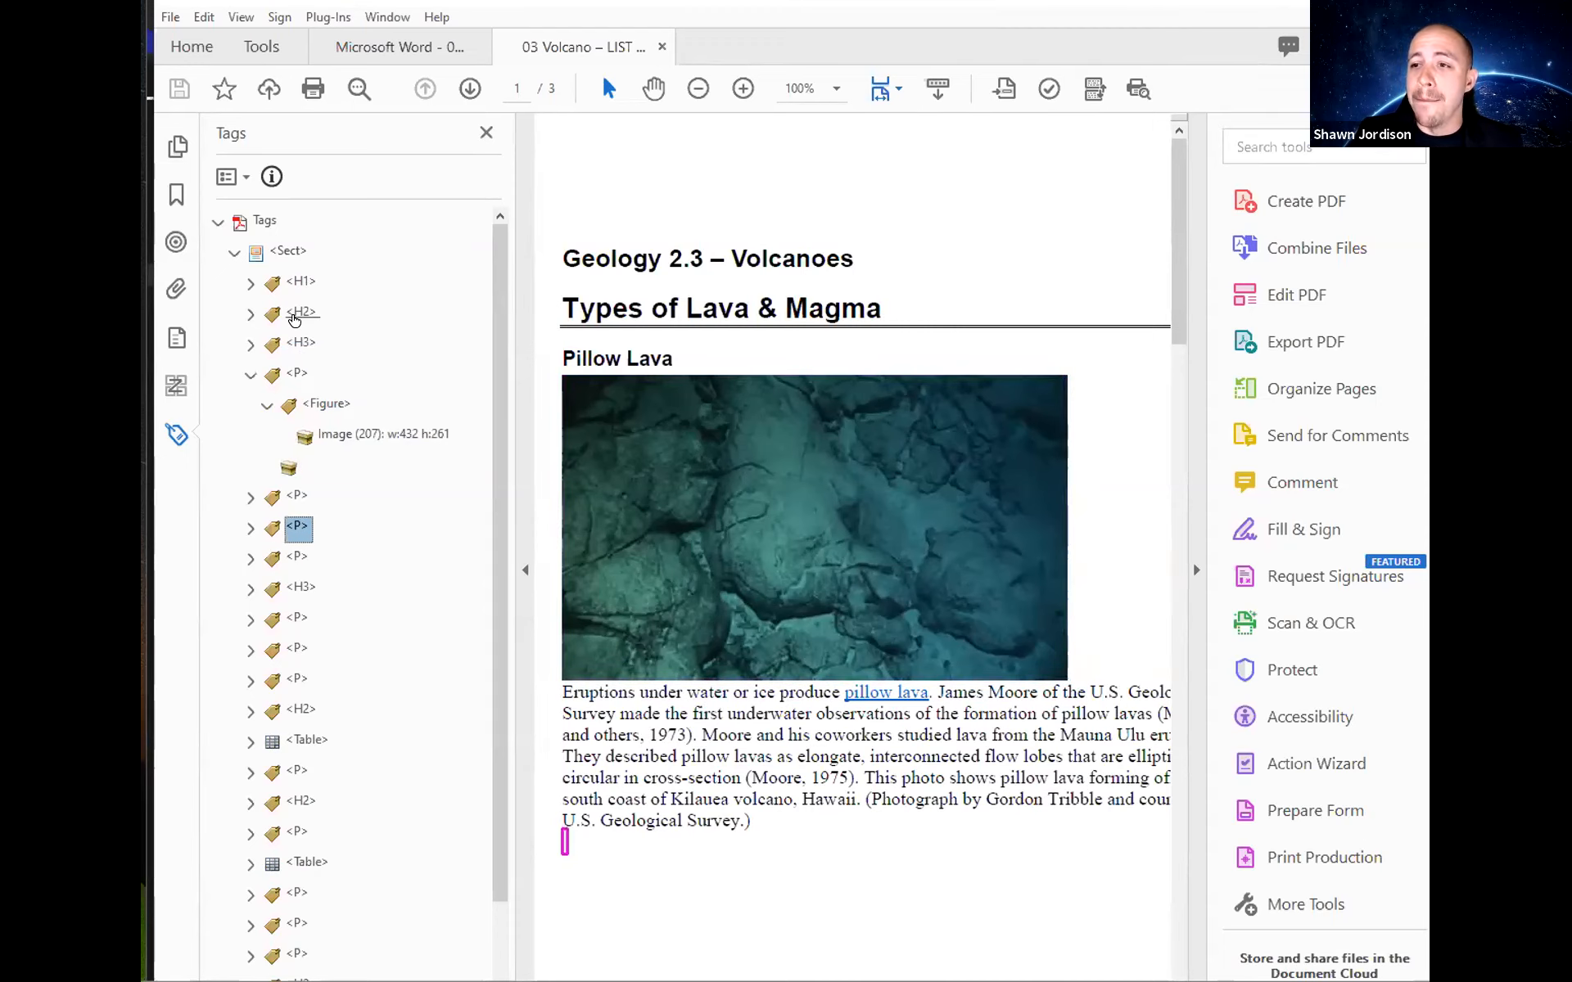
key("Down")
key("Down")
key("Down")
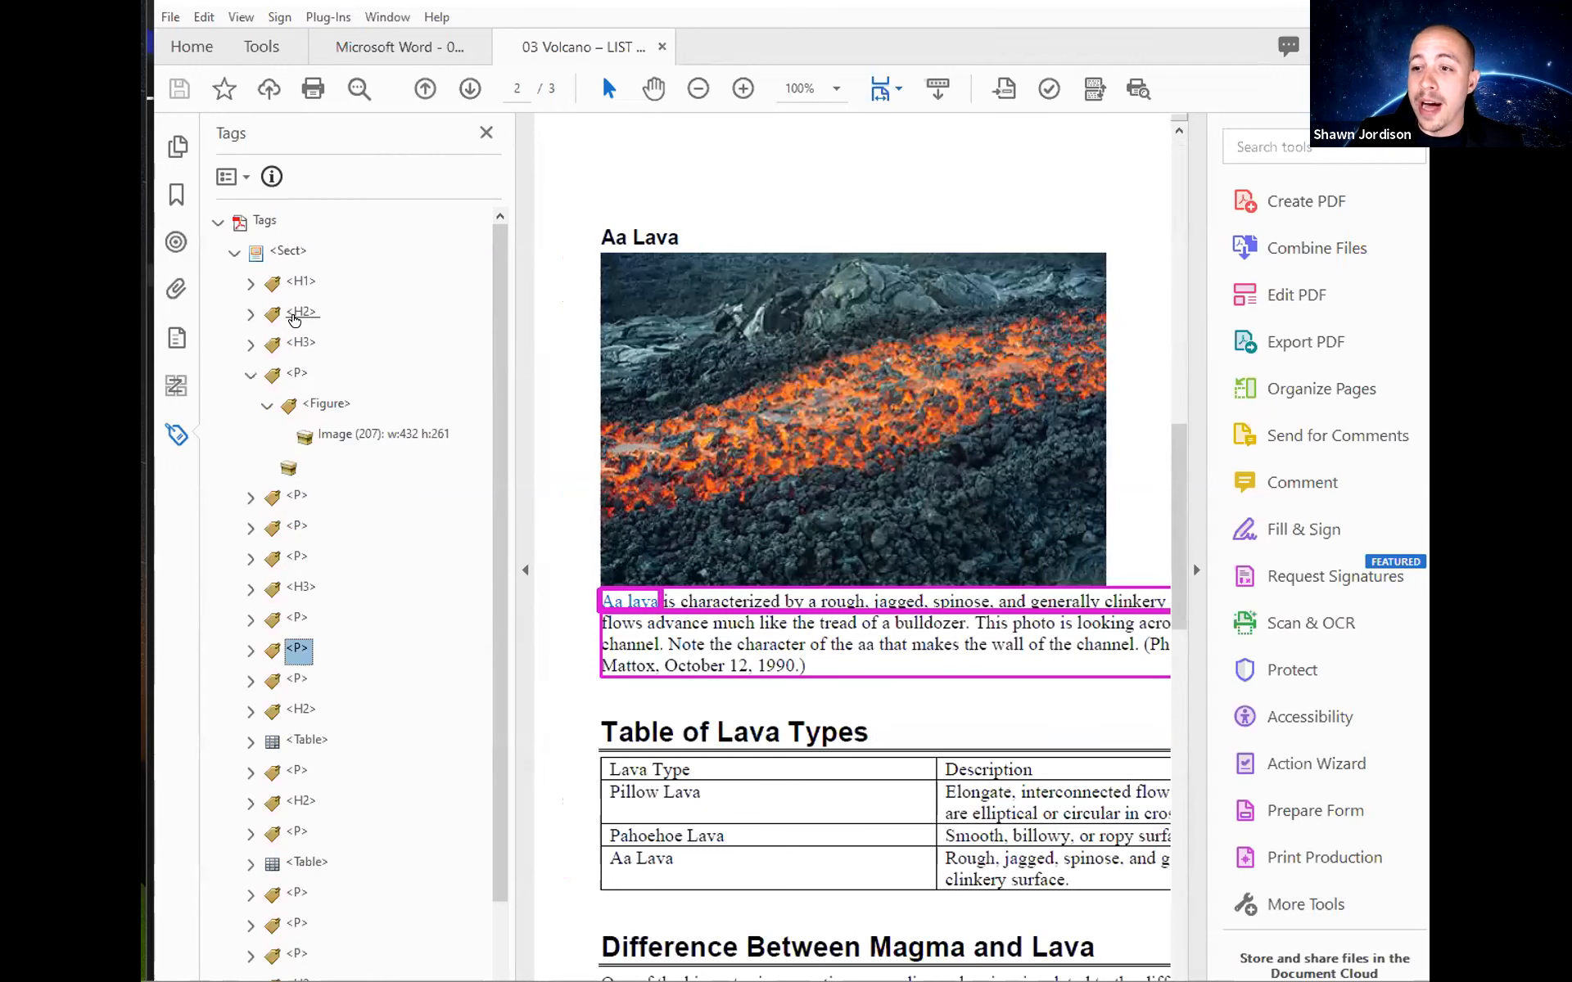
Expand the Table of Lava Types tag and its first TR down to the Lava Type header cell's contents.
key("Down")
key("Down")
key("Down")
key("Right")
key("Down")
key("Down")
key("Up")
key("Right")
key("Down")
key("Down")
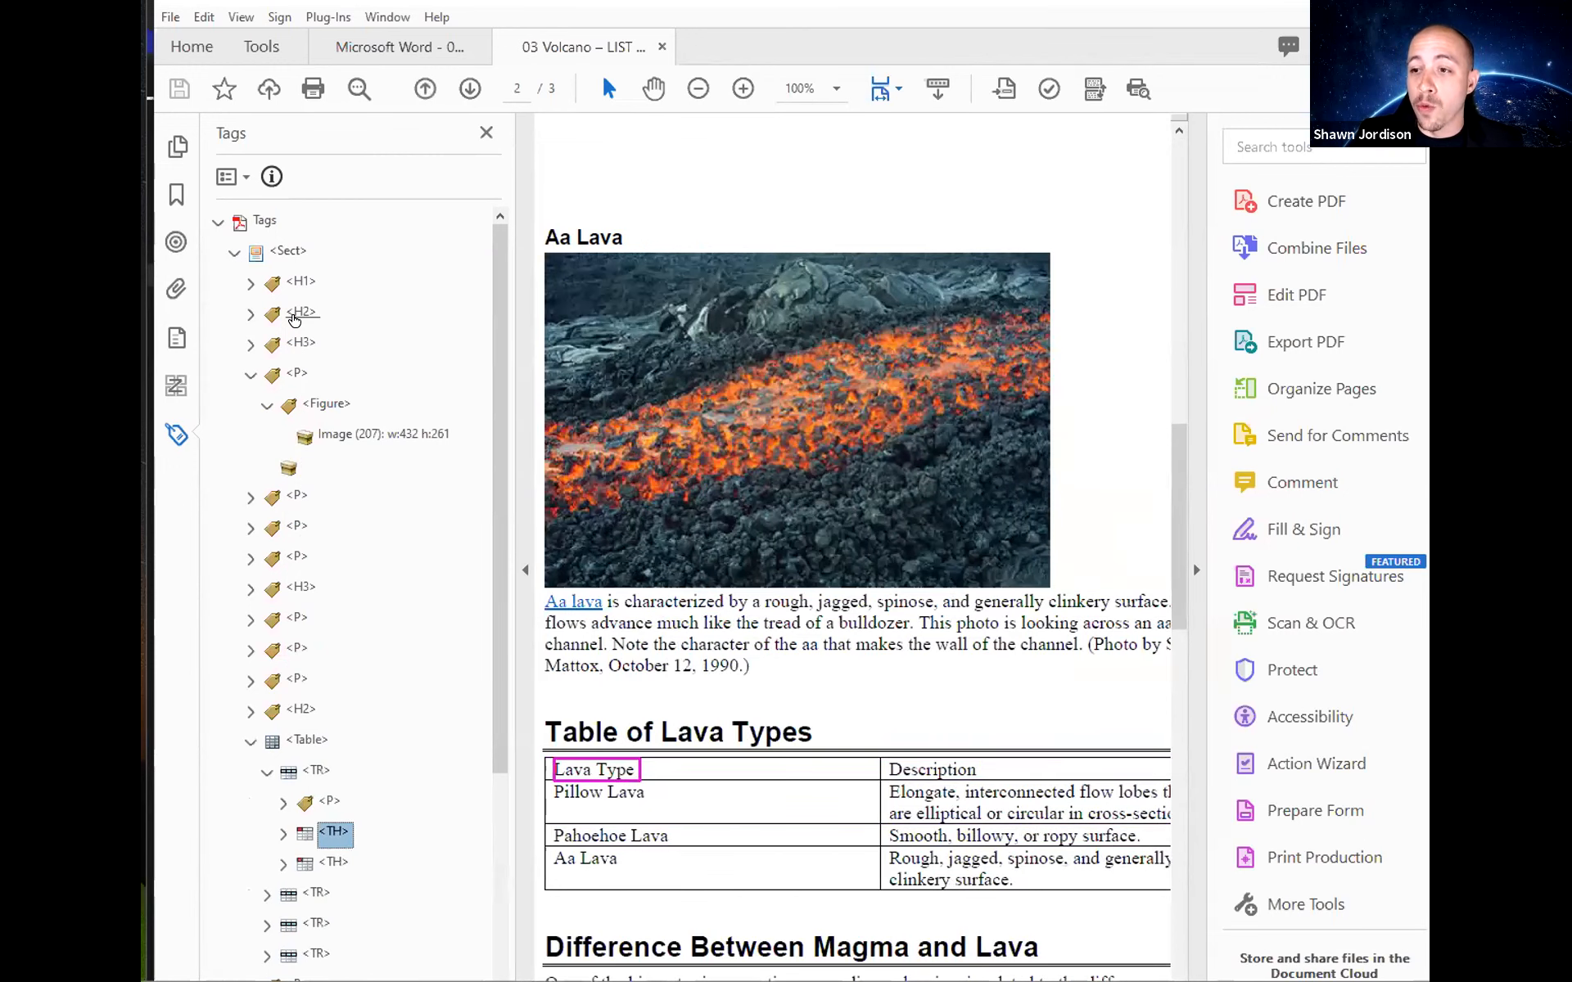
key("Right")
key("Down")
key("Down")
Expand the Pillow Lava row's TR tag and compare its cell tags and the remaining row tags with the table.
key("Down")
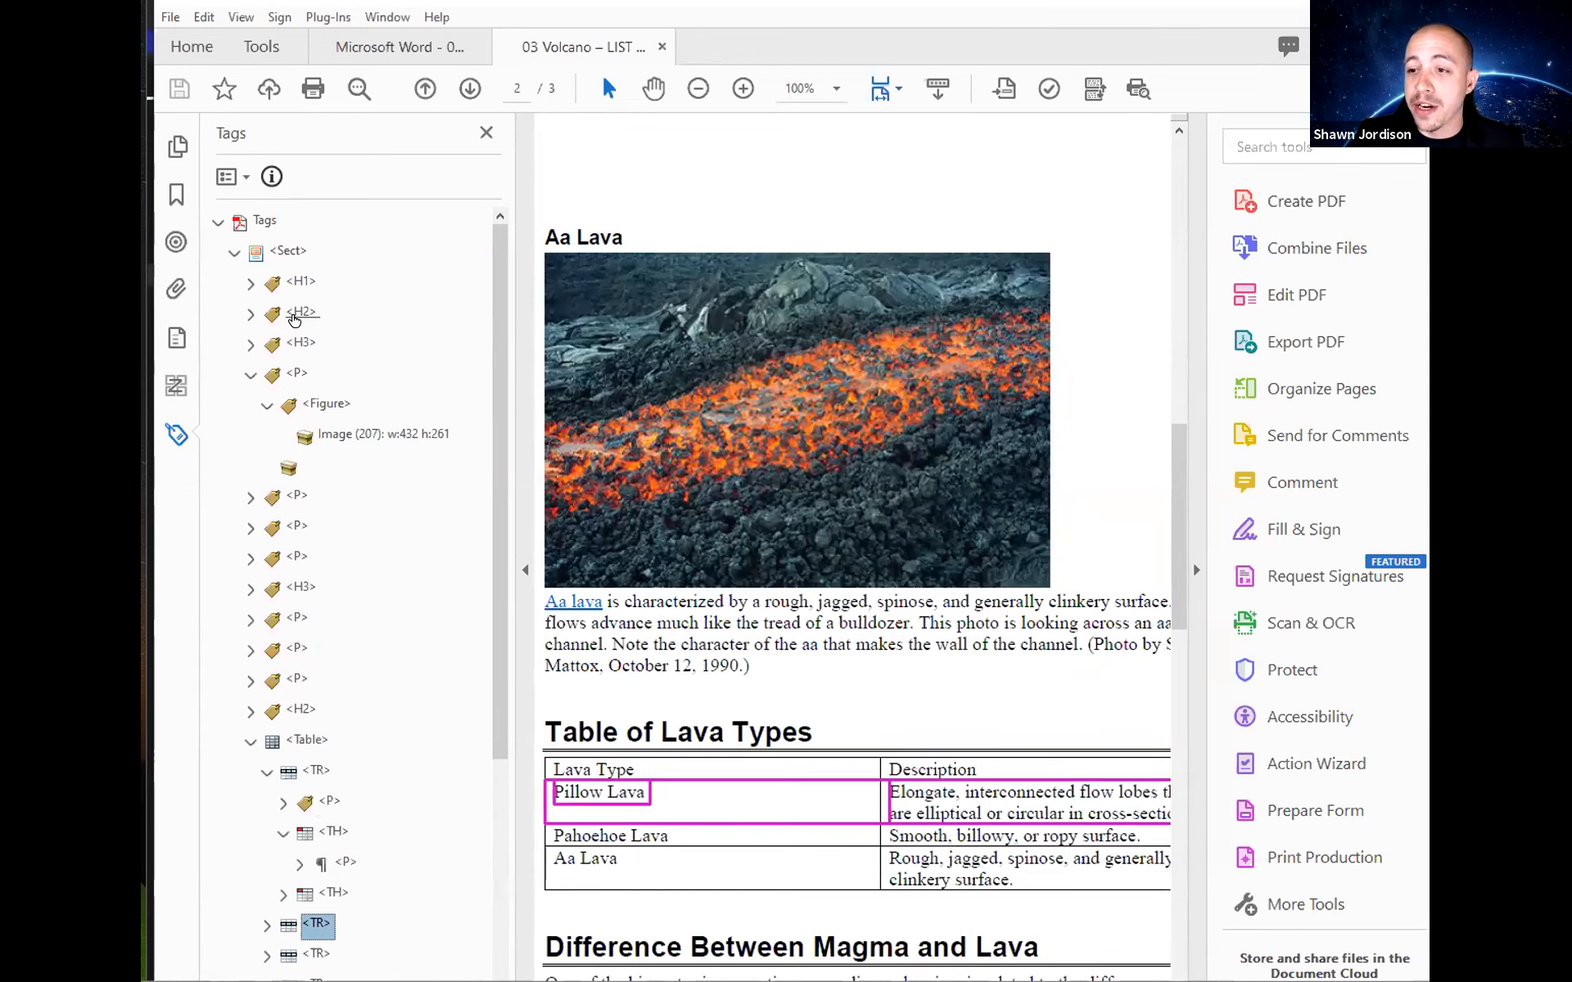
key("Right")
key("Down")
key("Down")
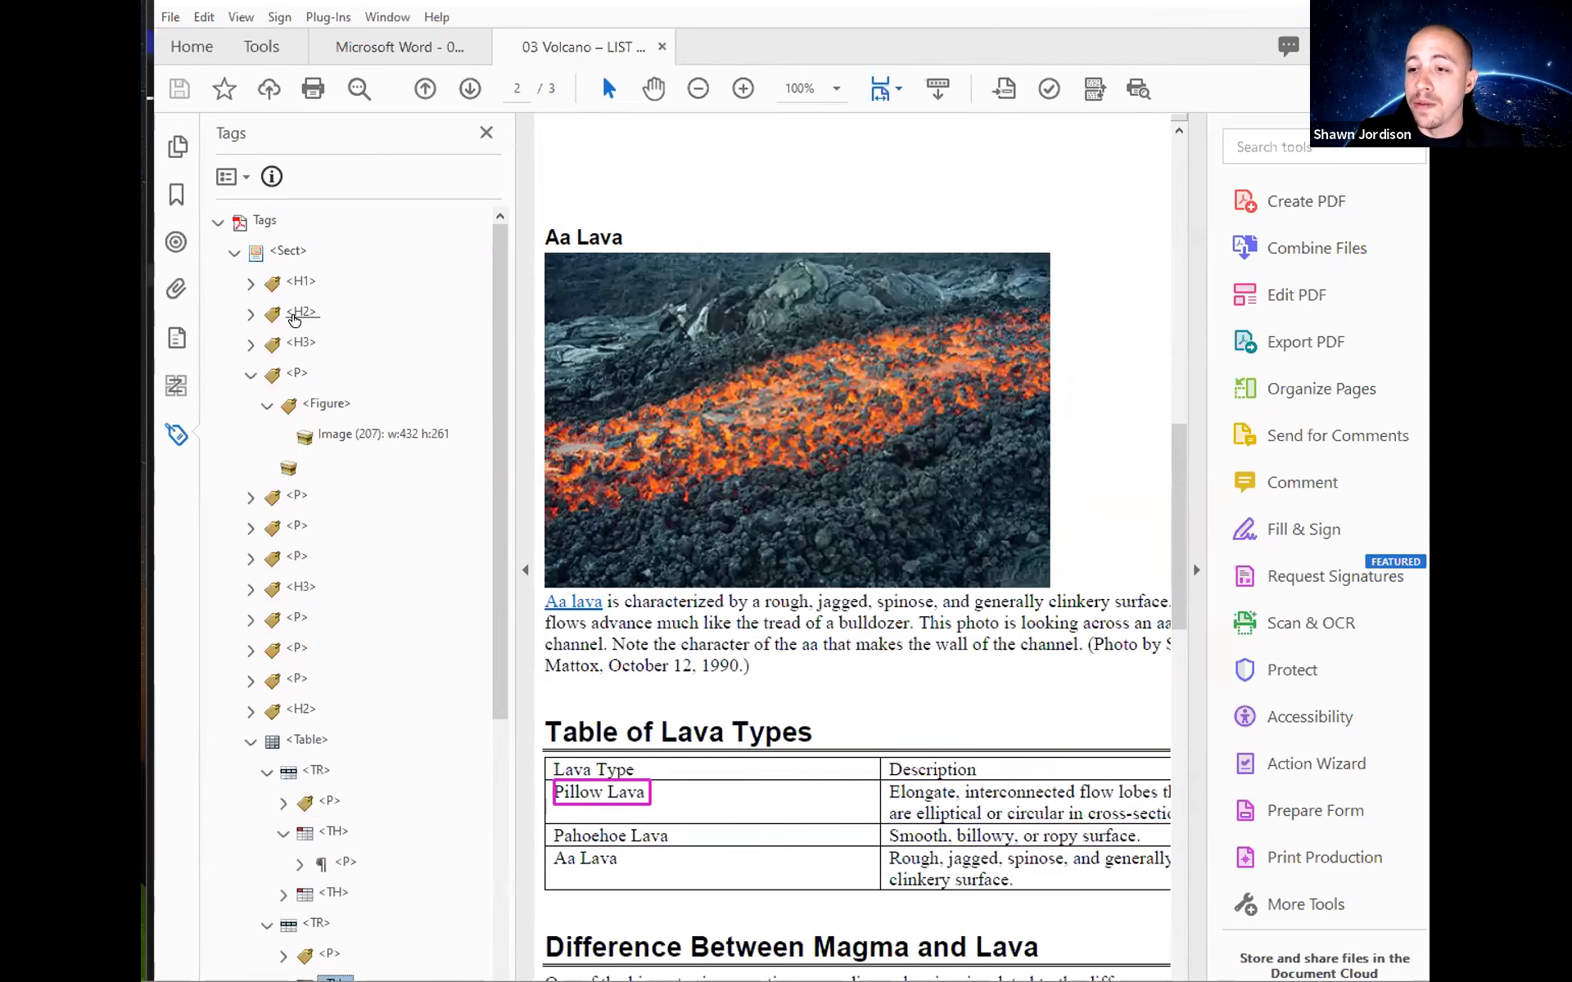
key("Down")
key("Down")
key("Down")
key("Down")
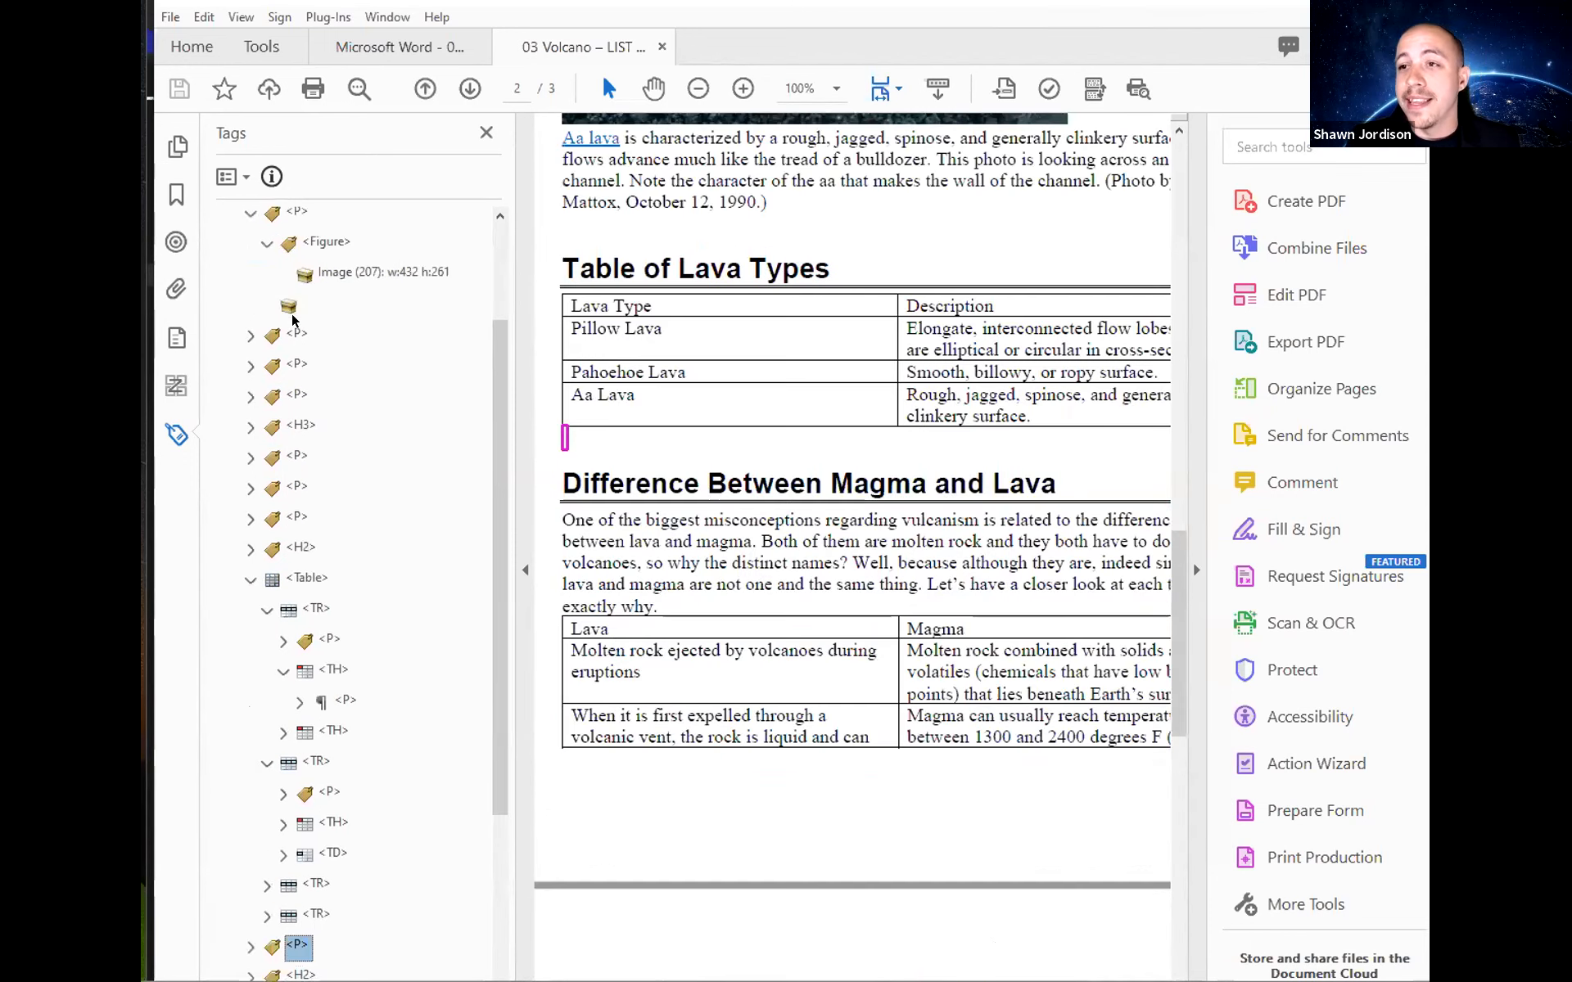
key("Up")
key("Up")
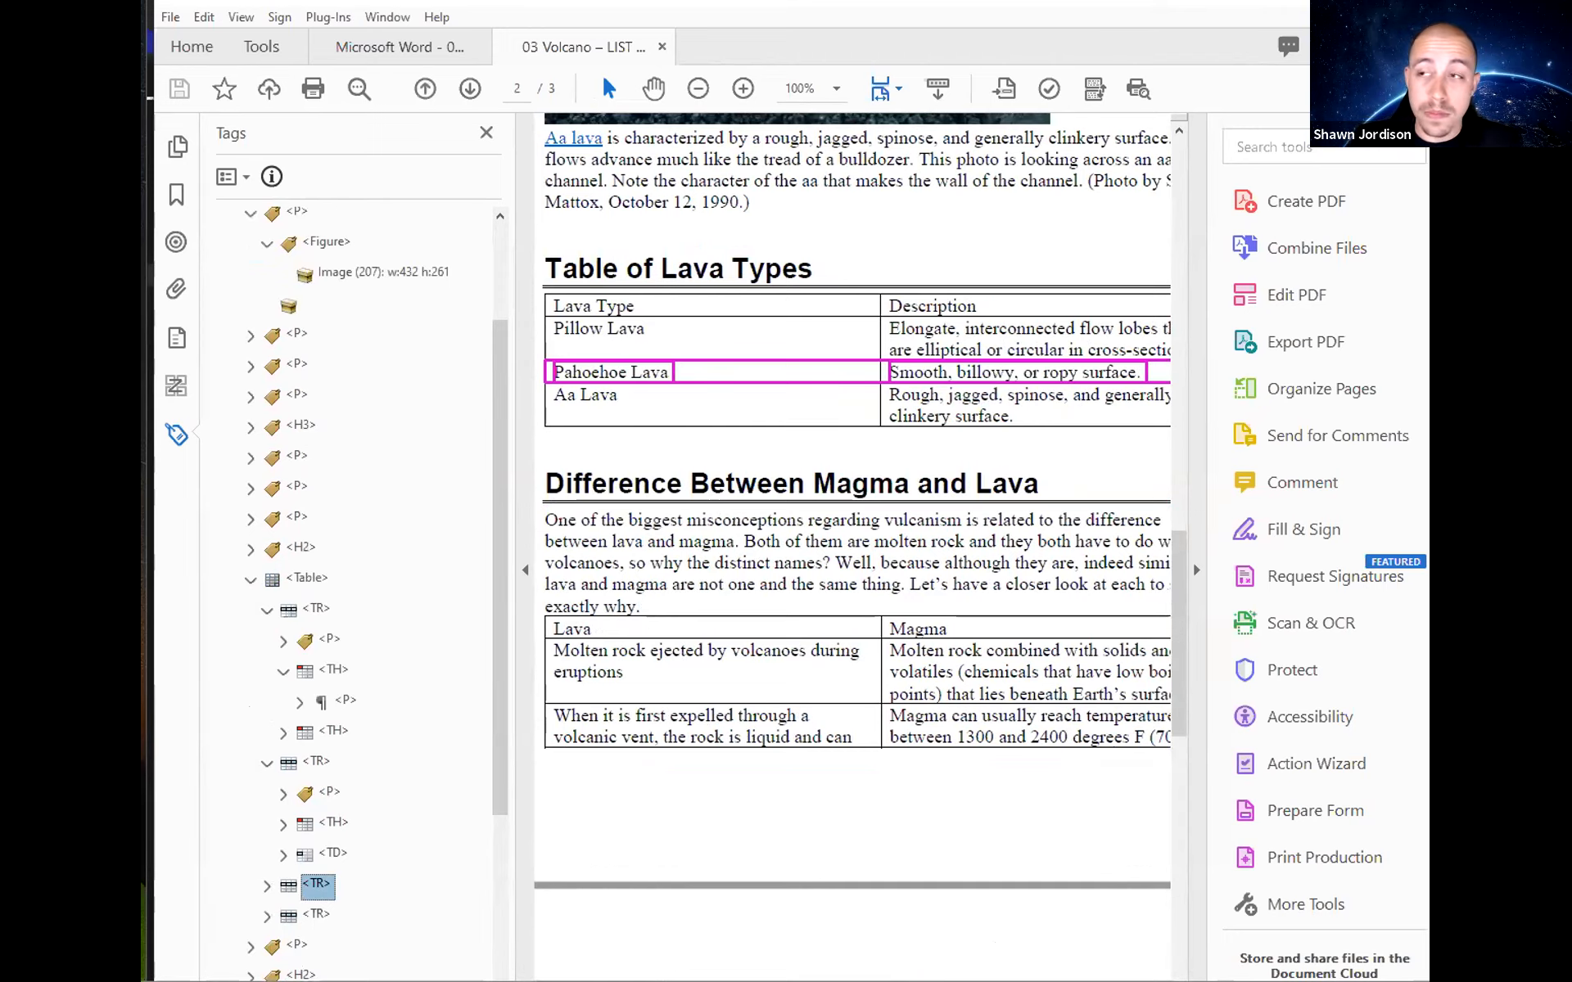
Switch to the presentation and advance to the slide titled The Reading Order Tool.
key("alt+Tab")
key("Right")
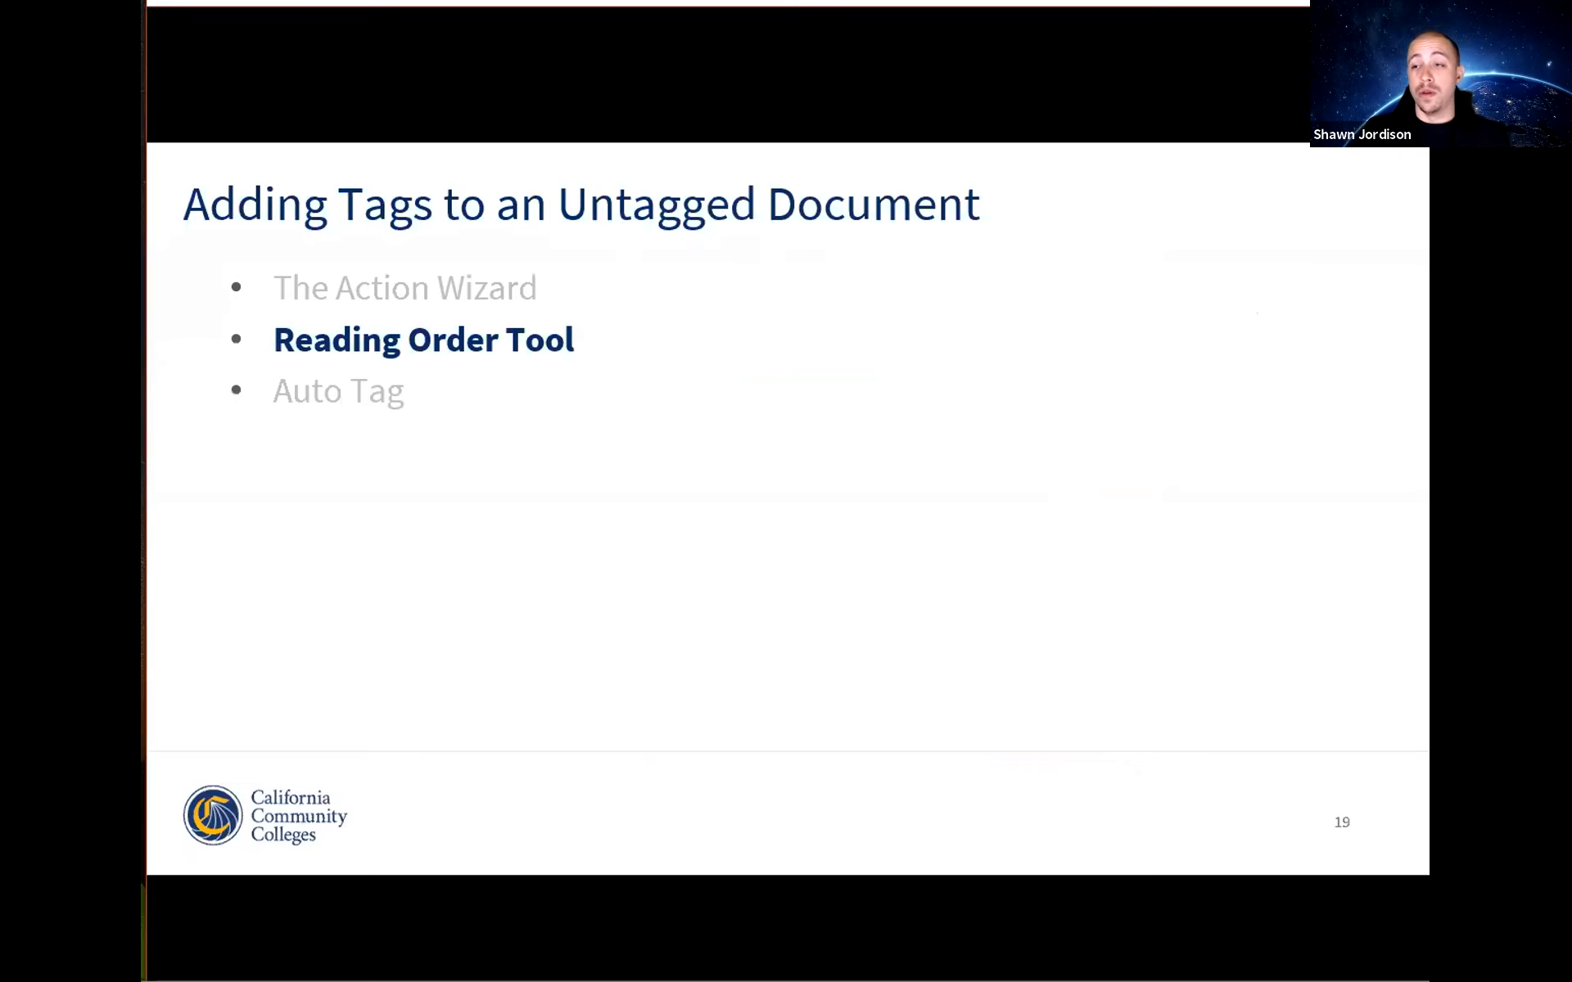
key("Right")
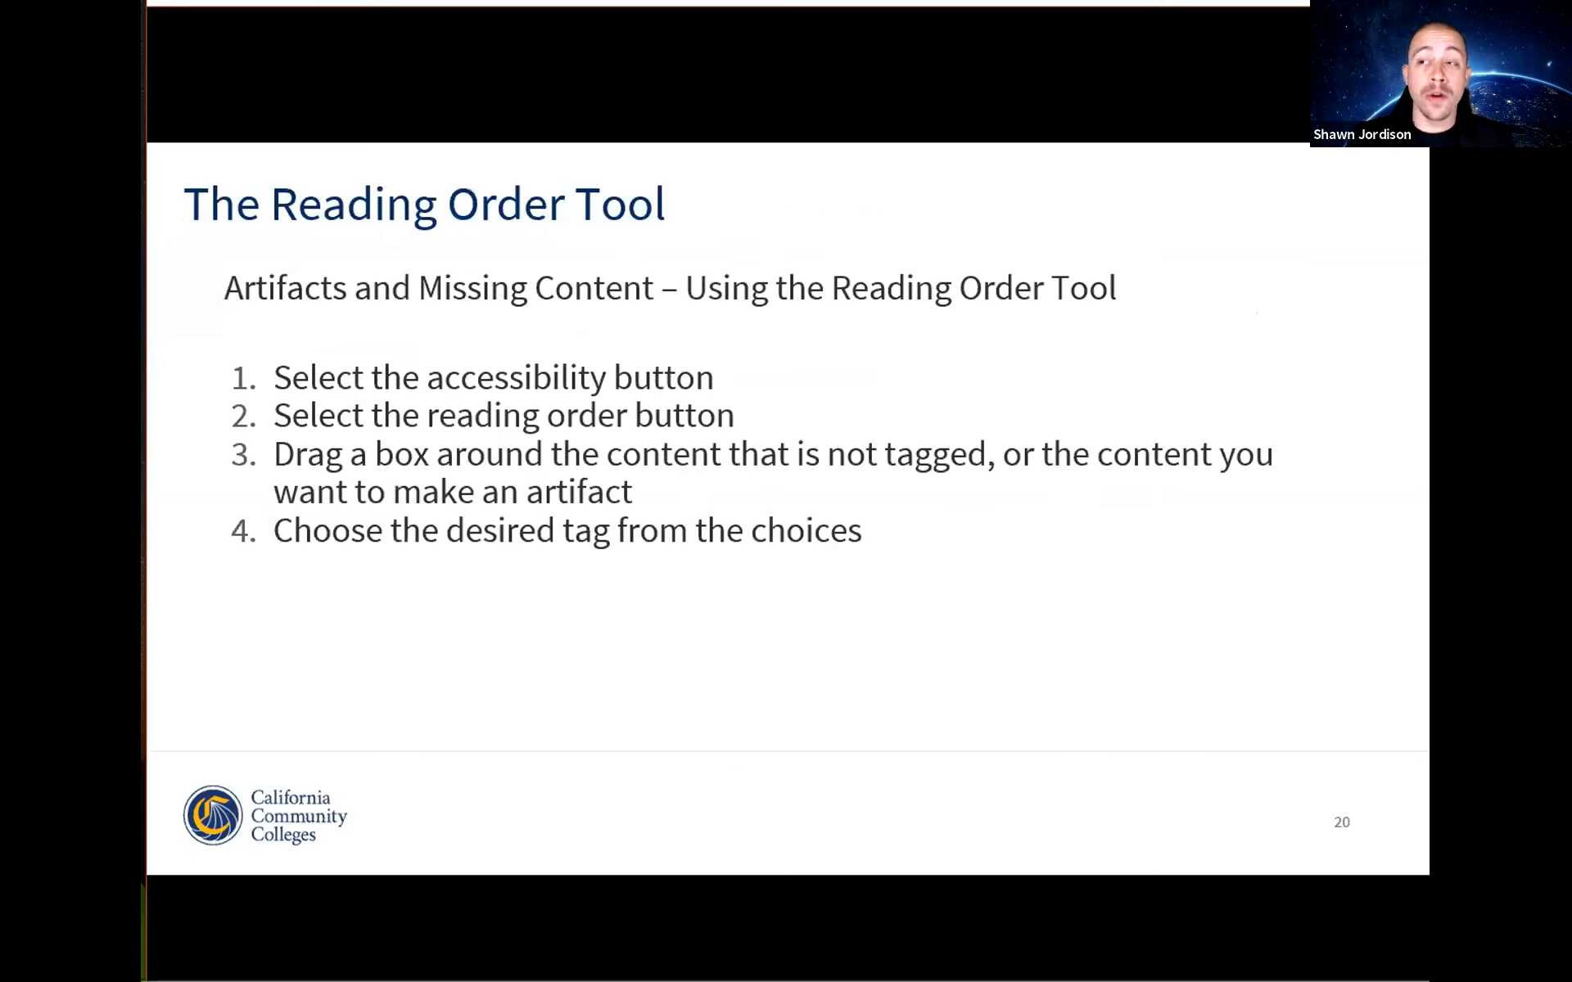
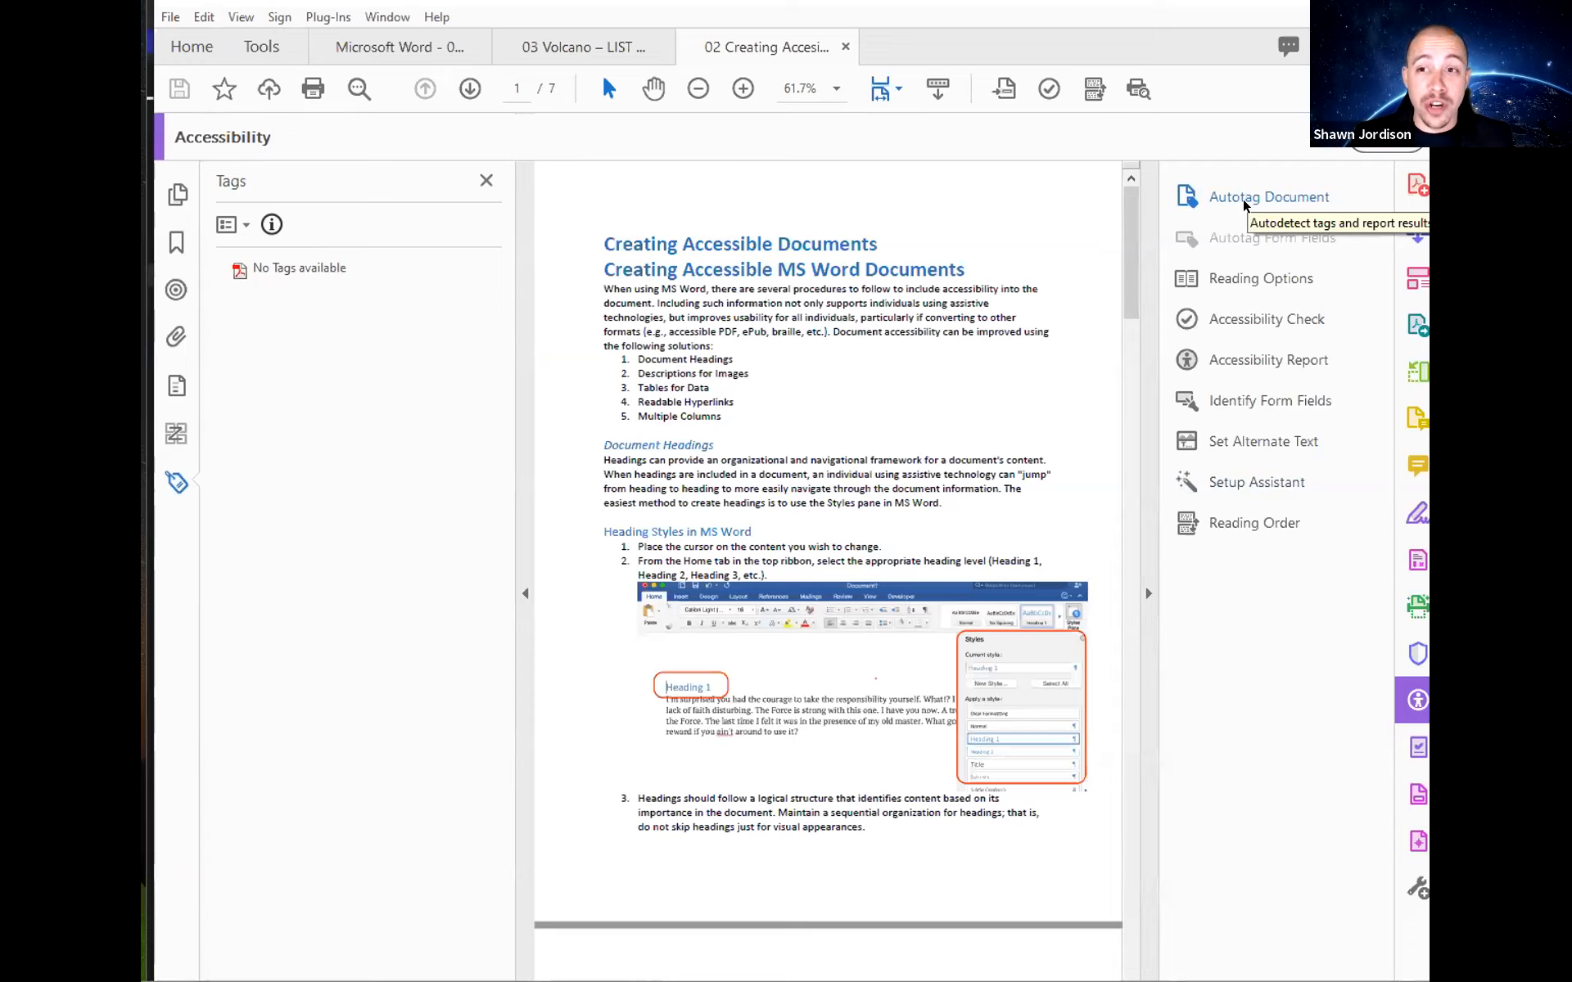
Autotag the untagged 02 Creating Accesible MS Word Docs PDF and view its H1 tag with the tools pane hidden.
left_click(1245, 203)
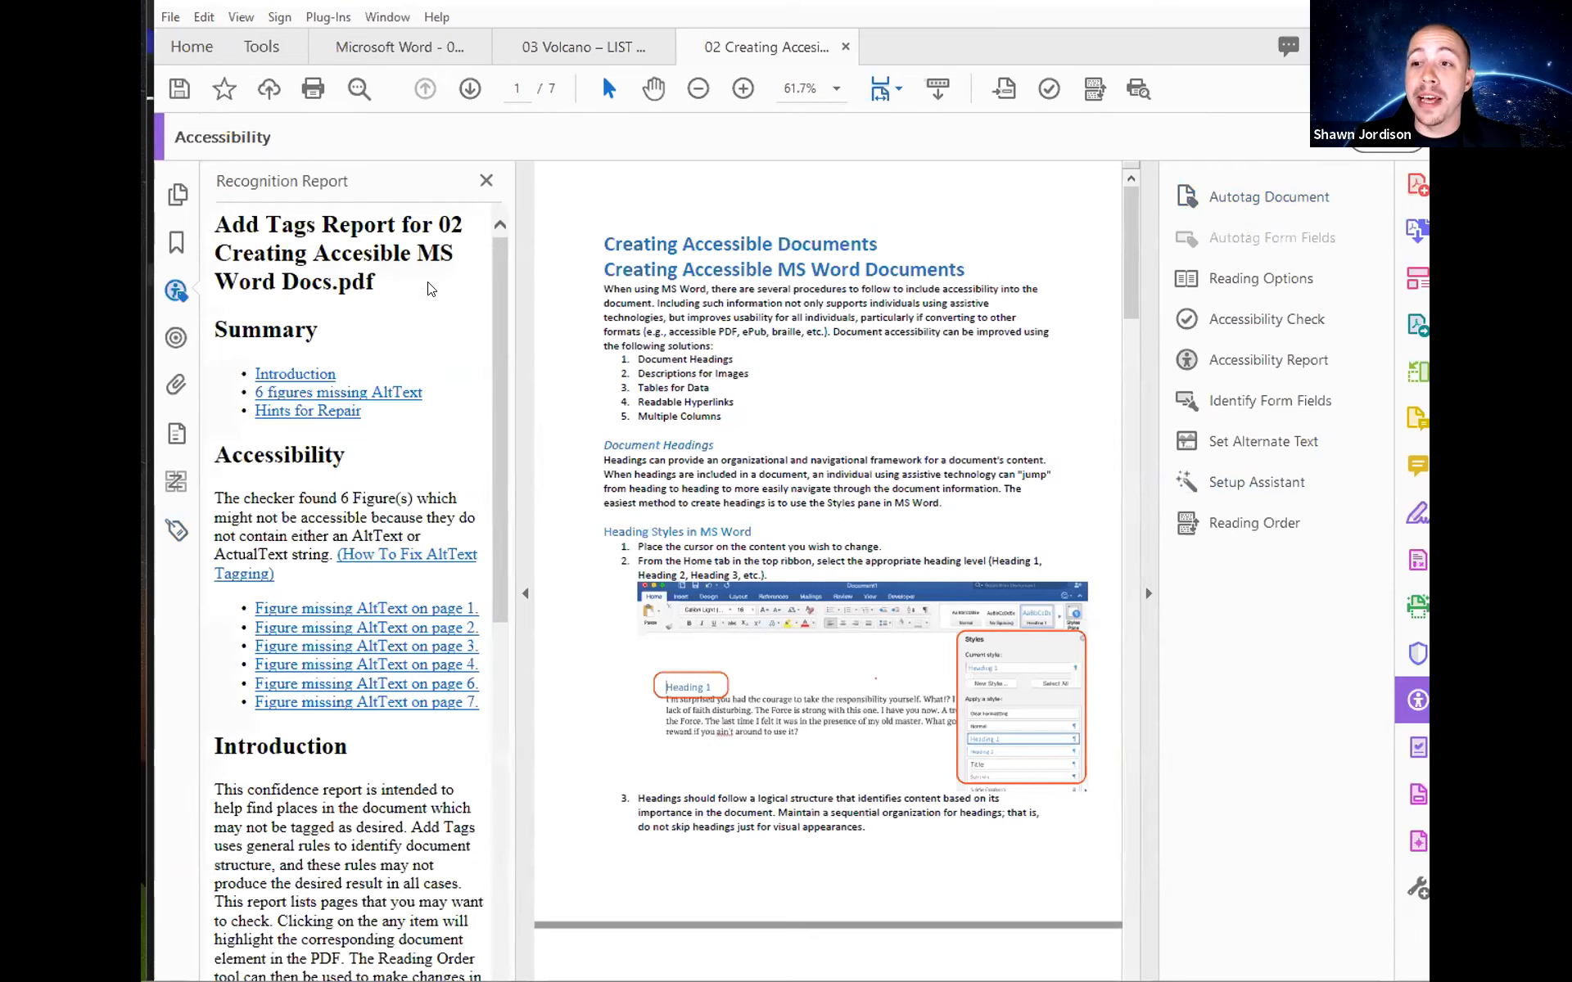
left_click(176, 531)
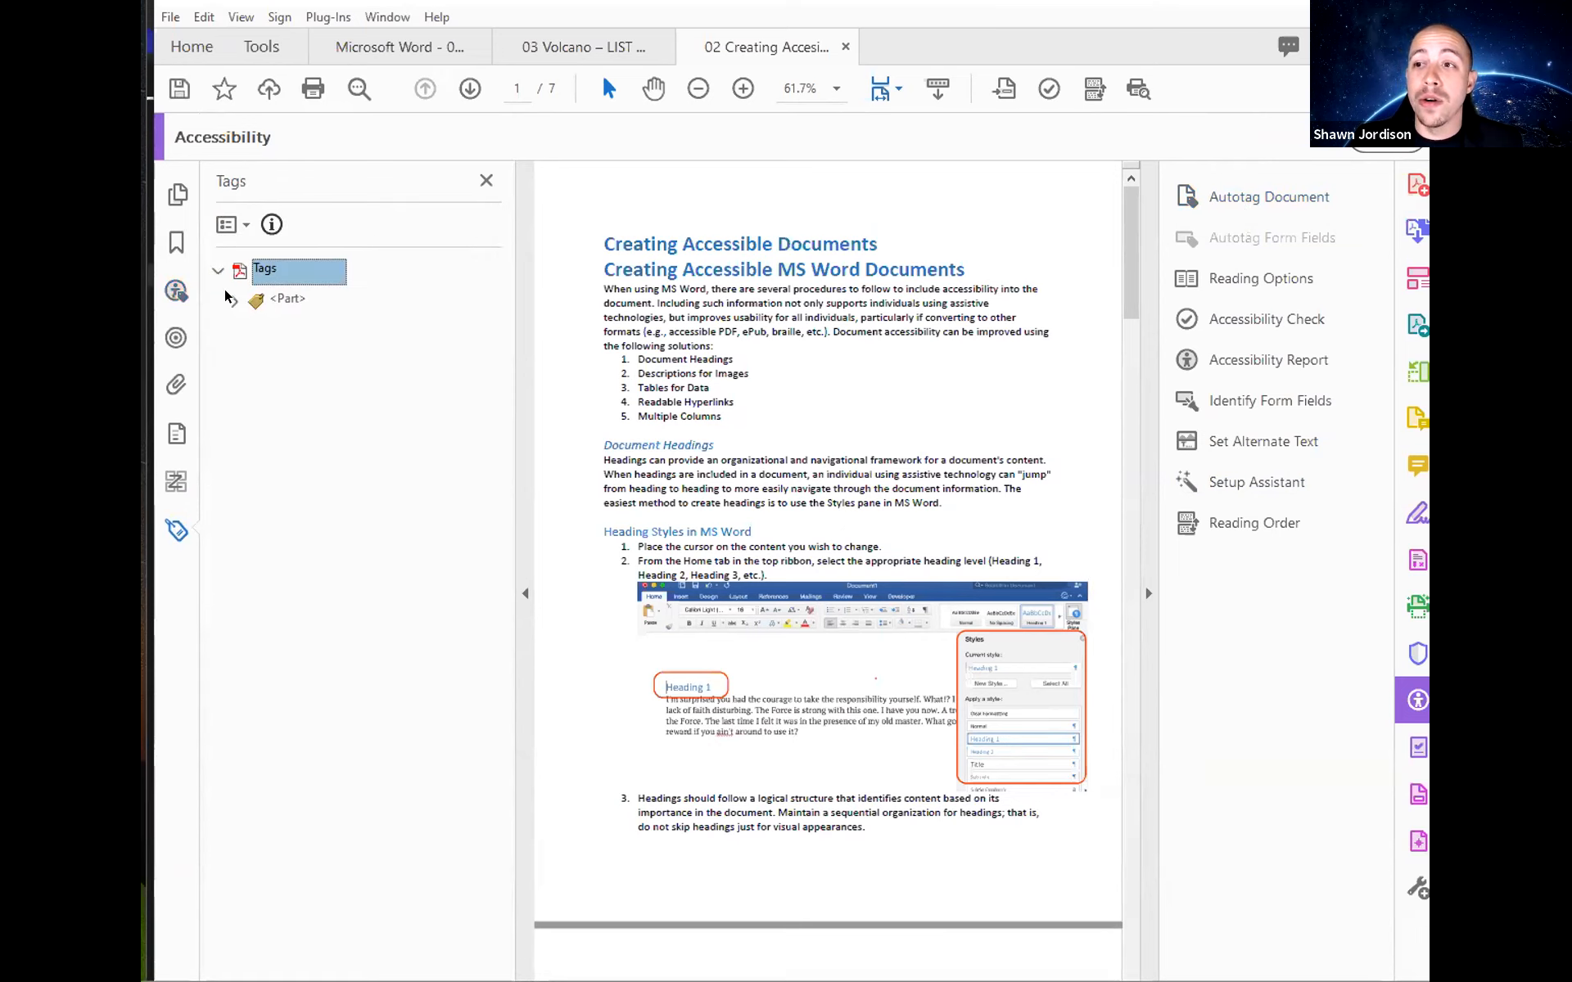
left_click(216, 269)
left_click(315, 334)
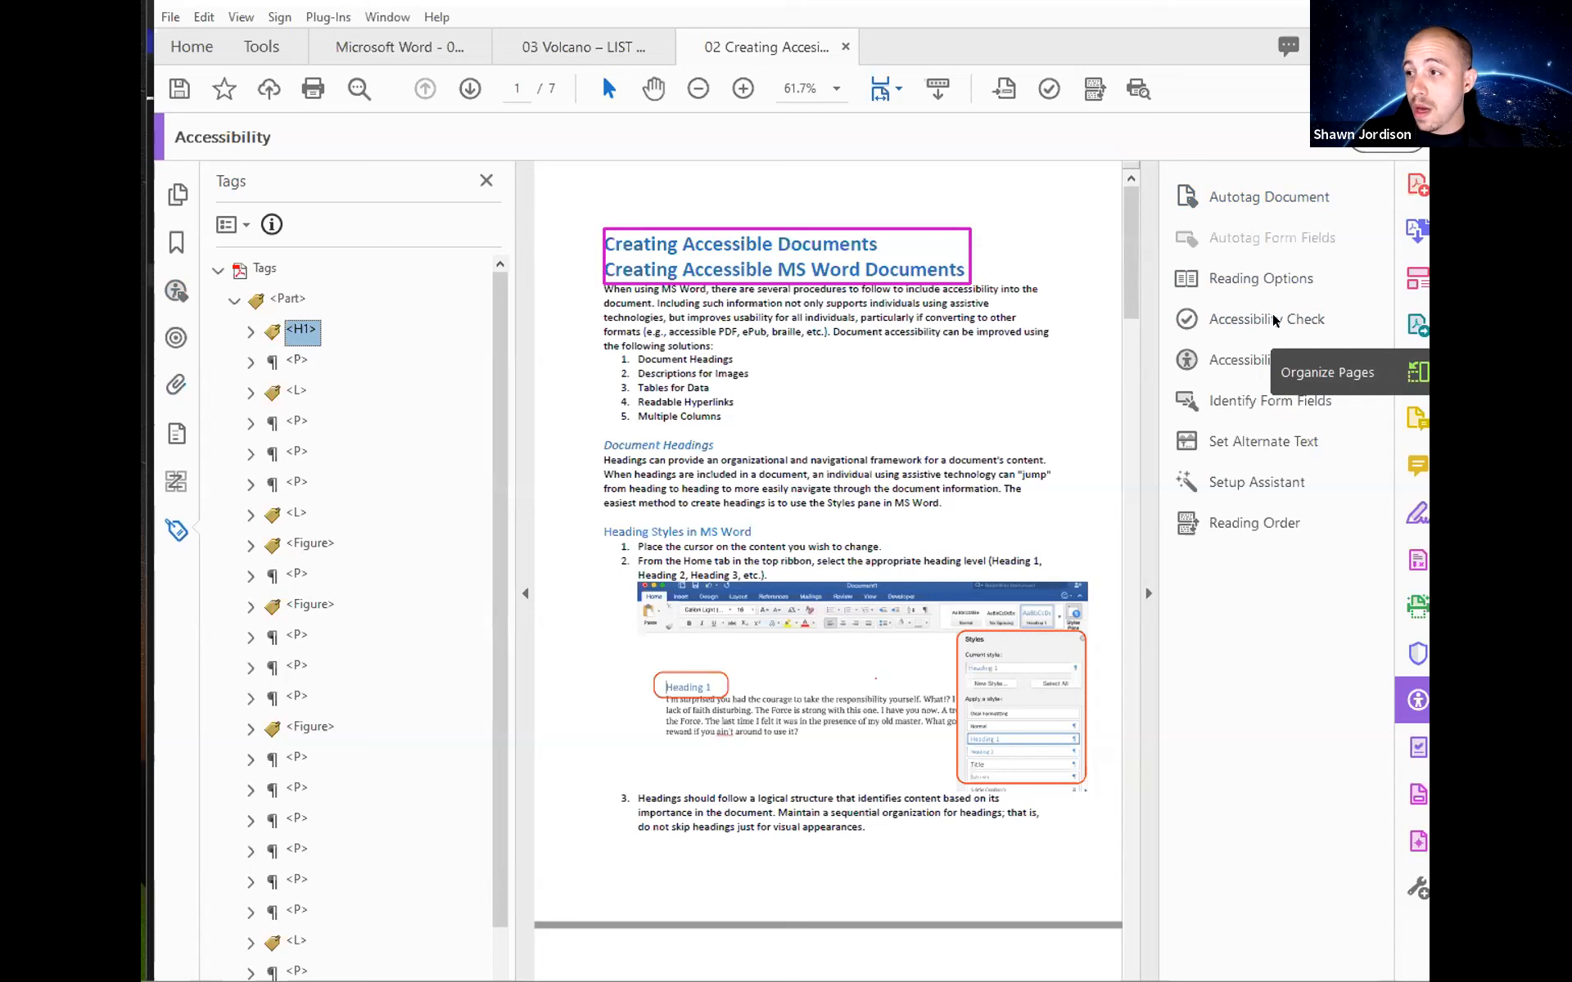
left_click(1147, 595)
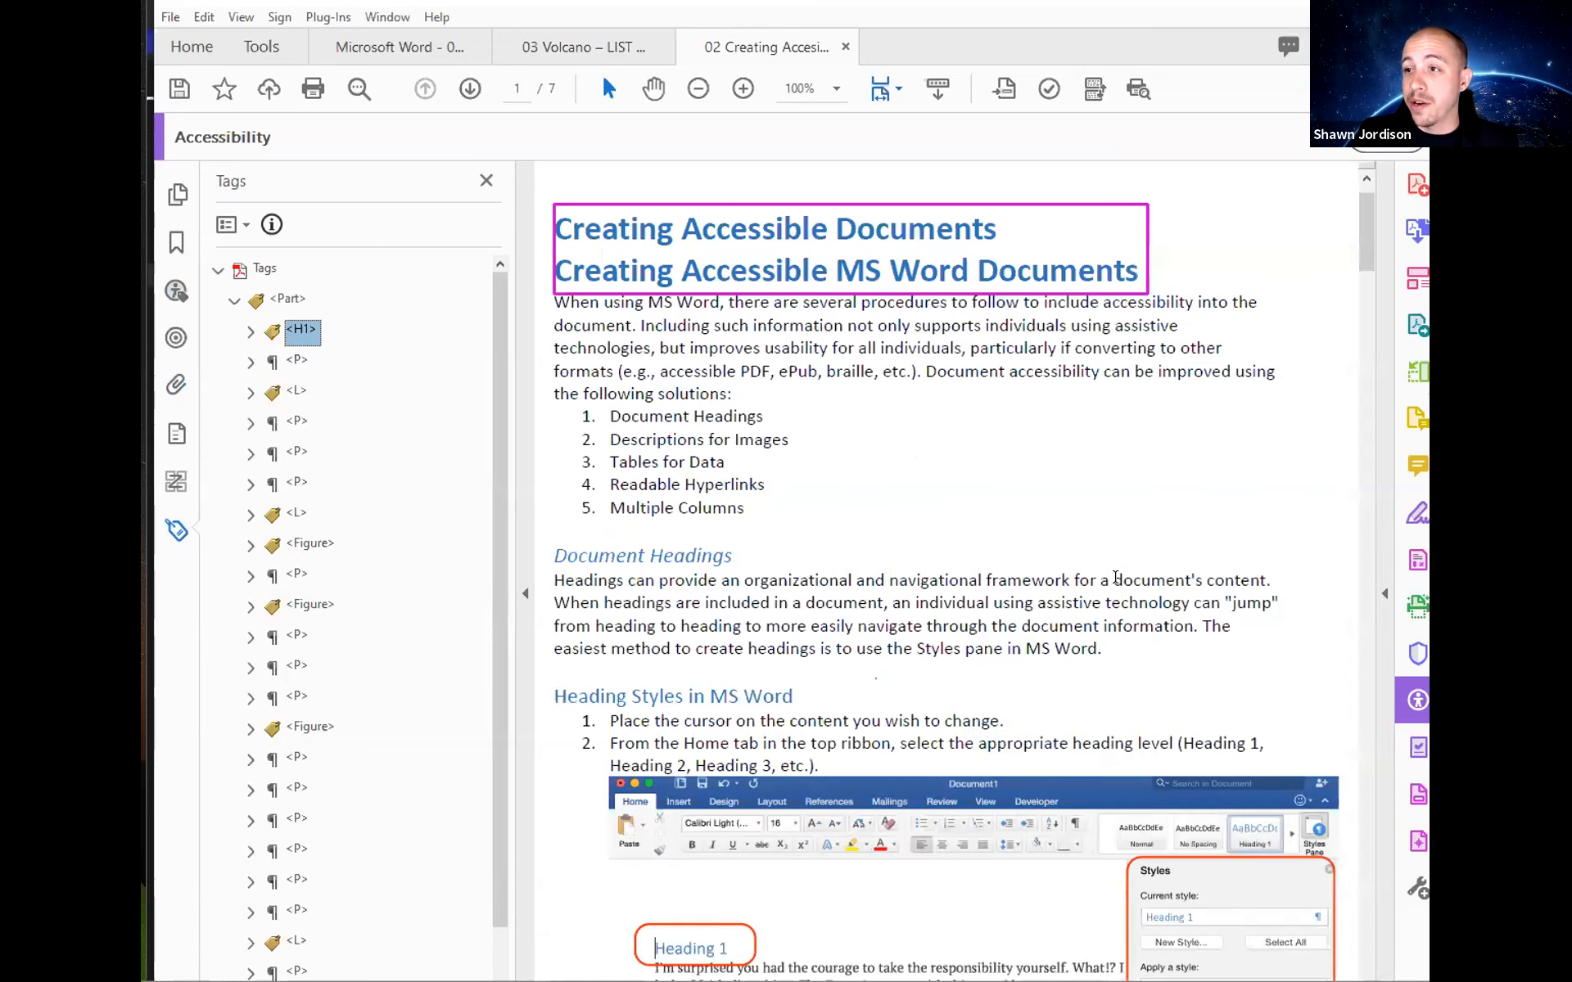
Expand the first L tag down to the label and body contents of its Document Headings list item.
key("Down")
key("Down")
key("Right")
key("Right")
key("Right")
key("Right")
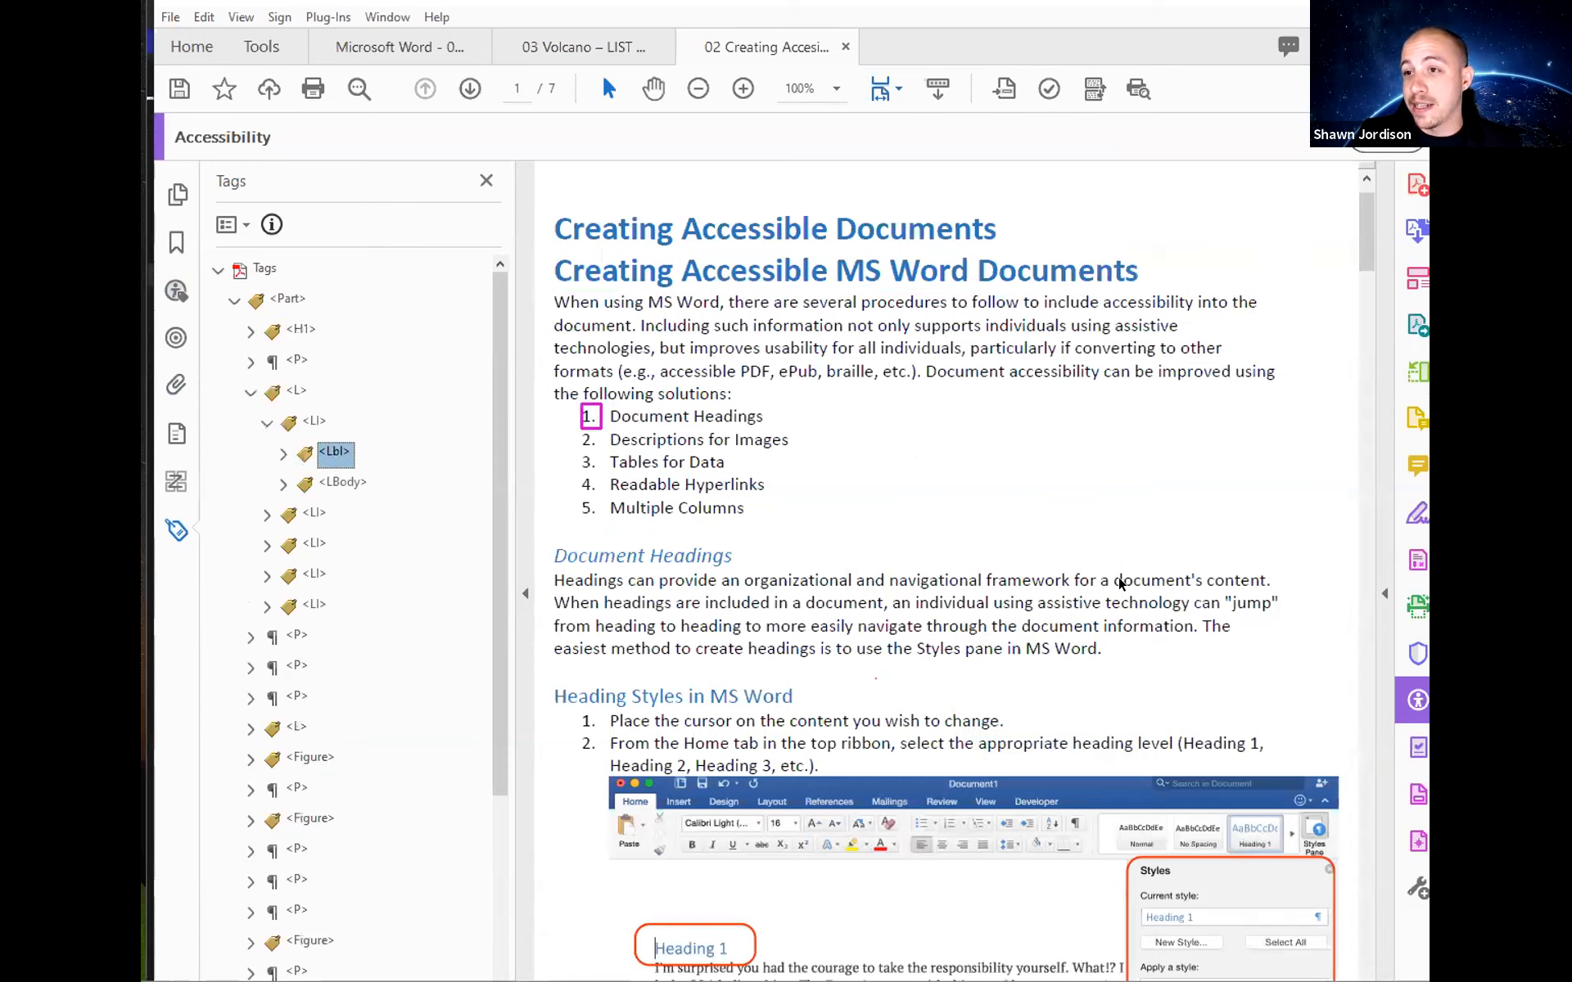
key("Right")
key("Right")
key("Down")
key("Right")
key("Right")
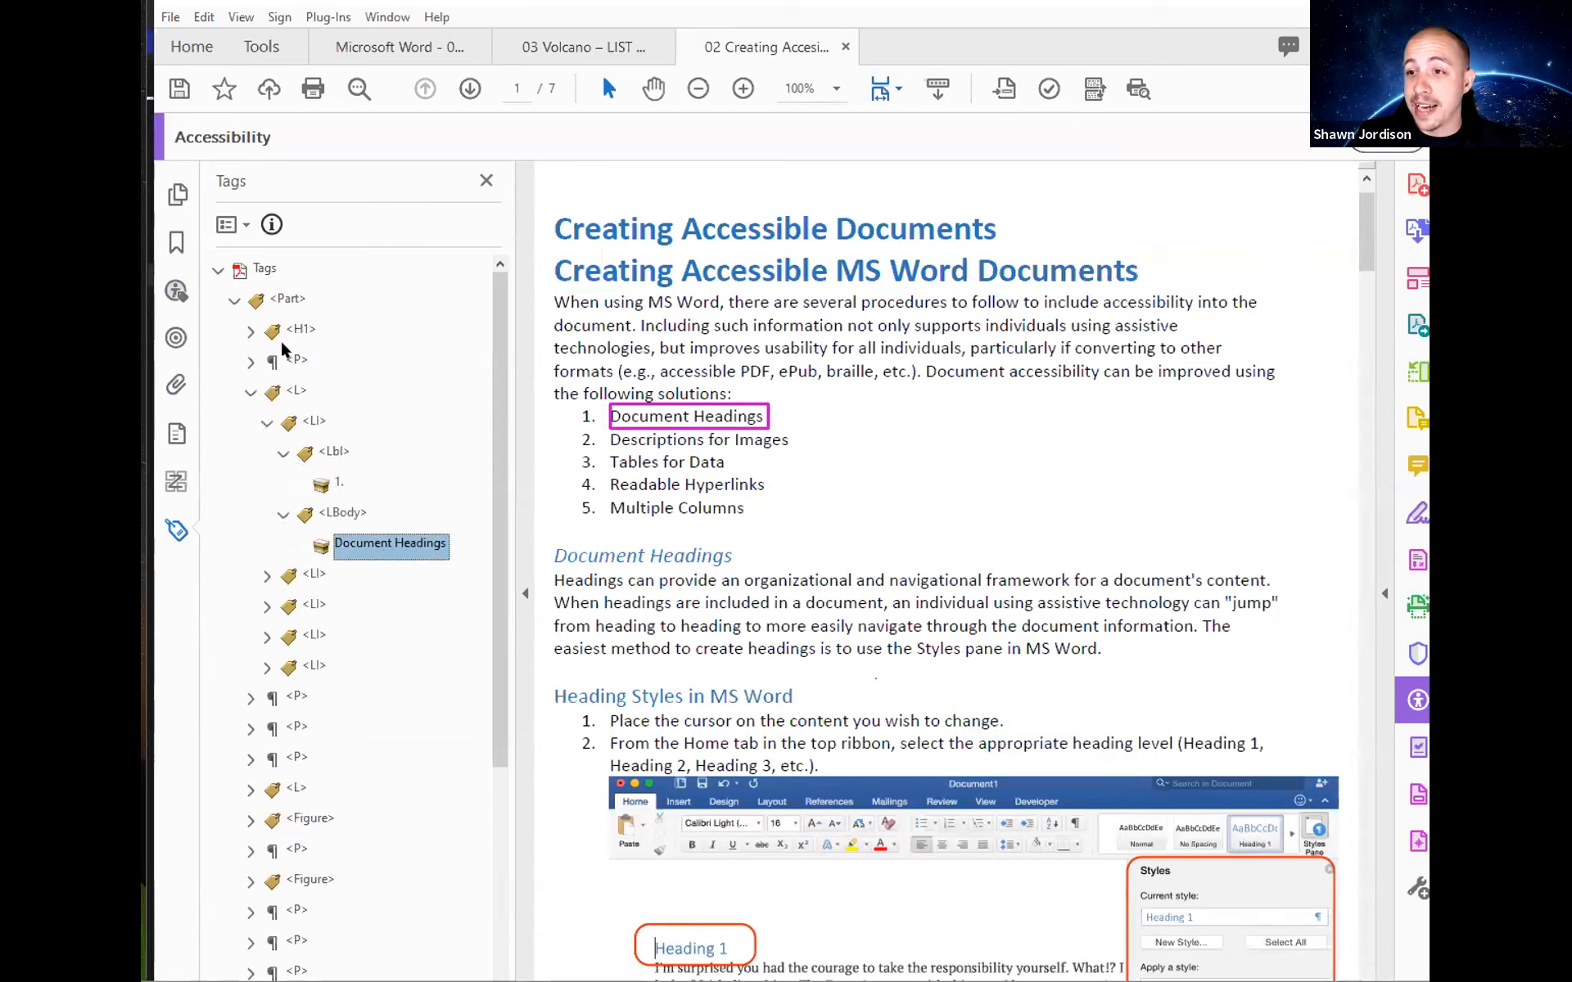
Check the first list's remaining LI tags and the P tag covering the Document Headings heading.
key("Down")
key("Down")
key("Down")
key("Down")
key("Down")
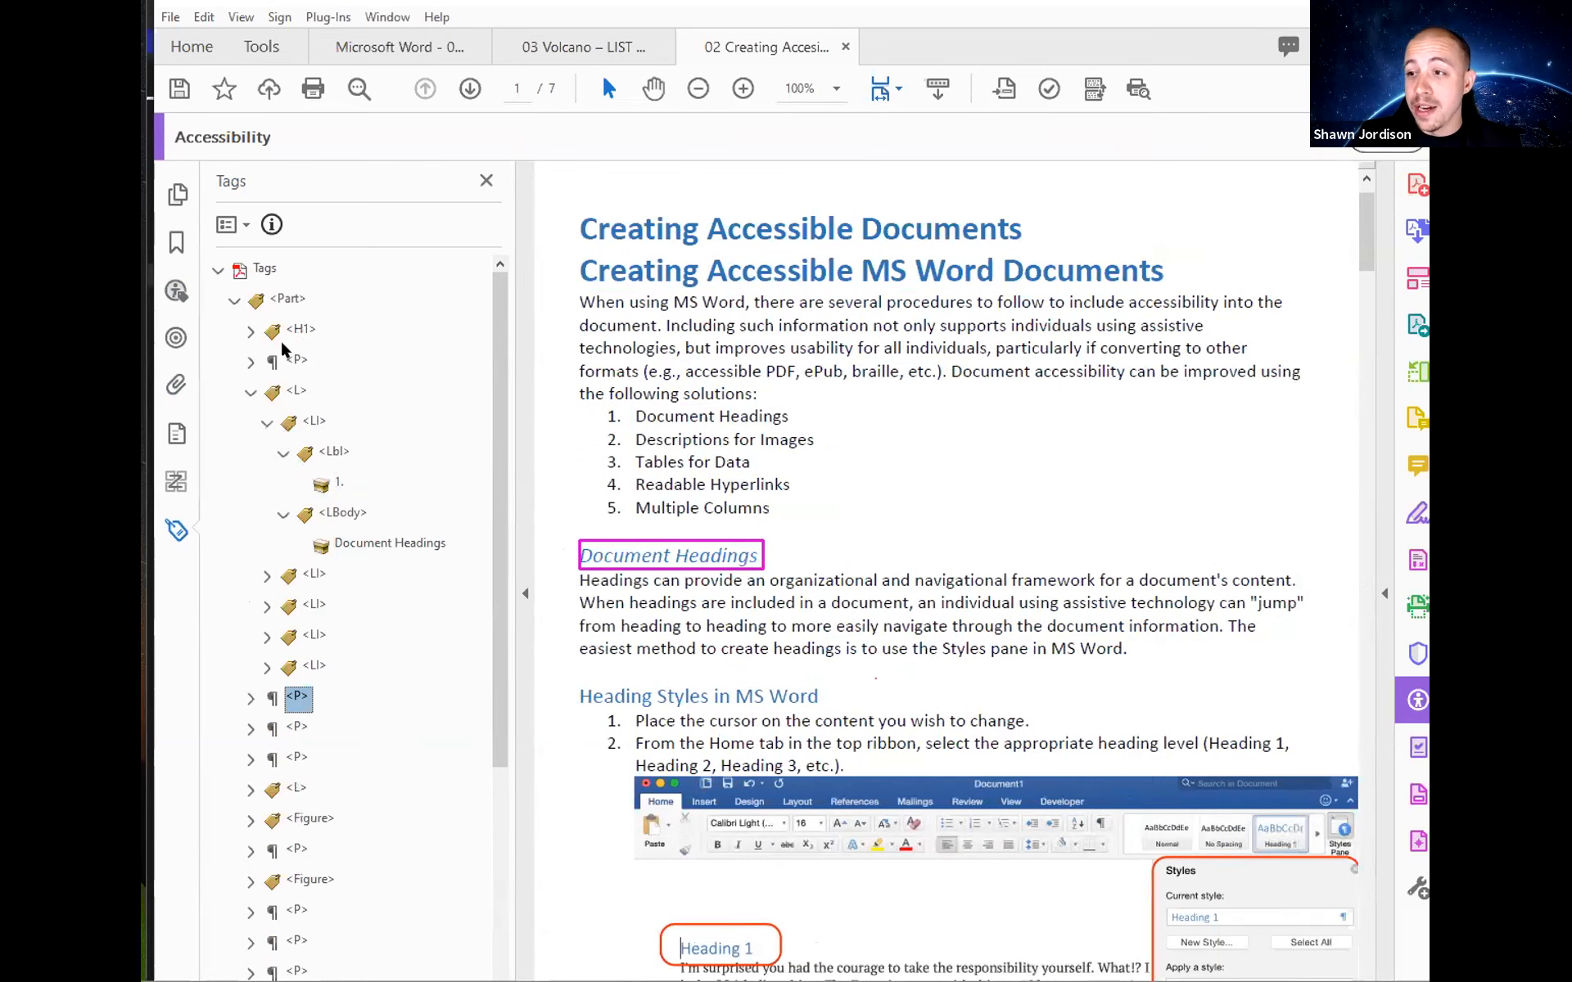
Compare the second L tag and the first Figure tag with their content, and display the page's reading order.
key("Down")
key("Down")
key("Down")
key("Down")
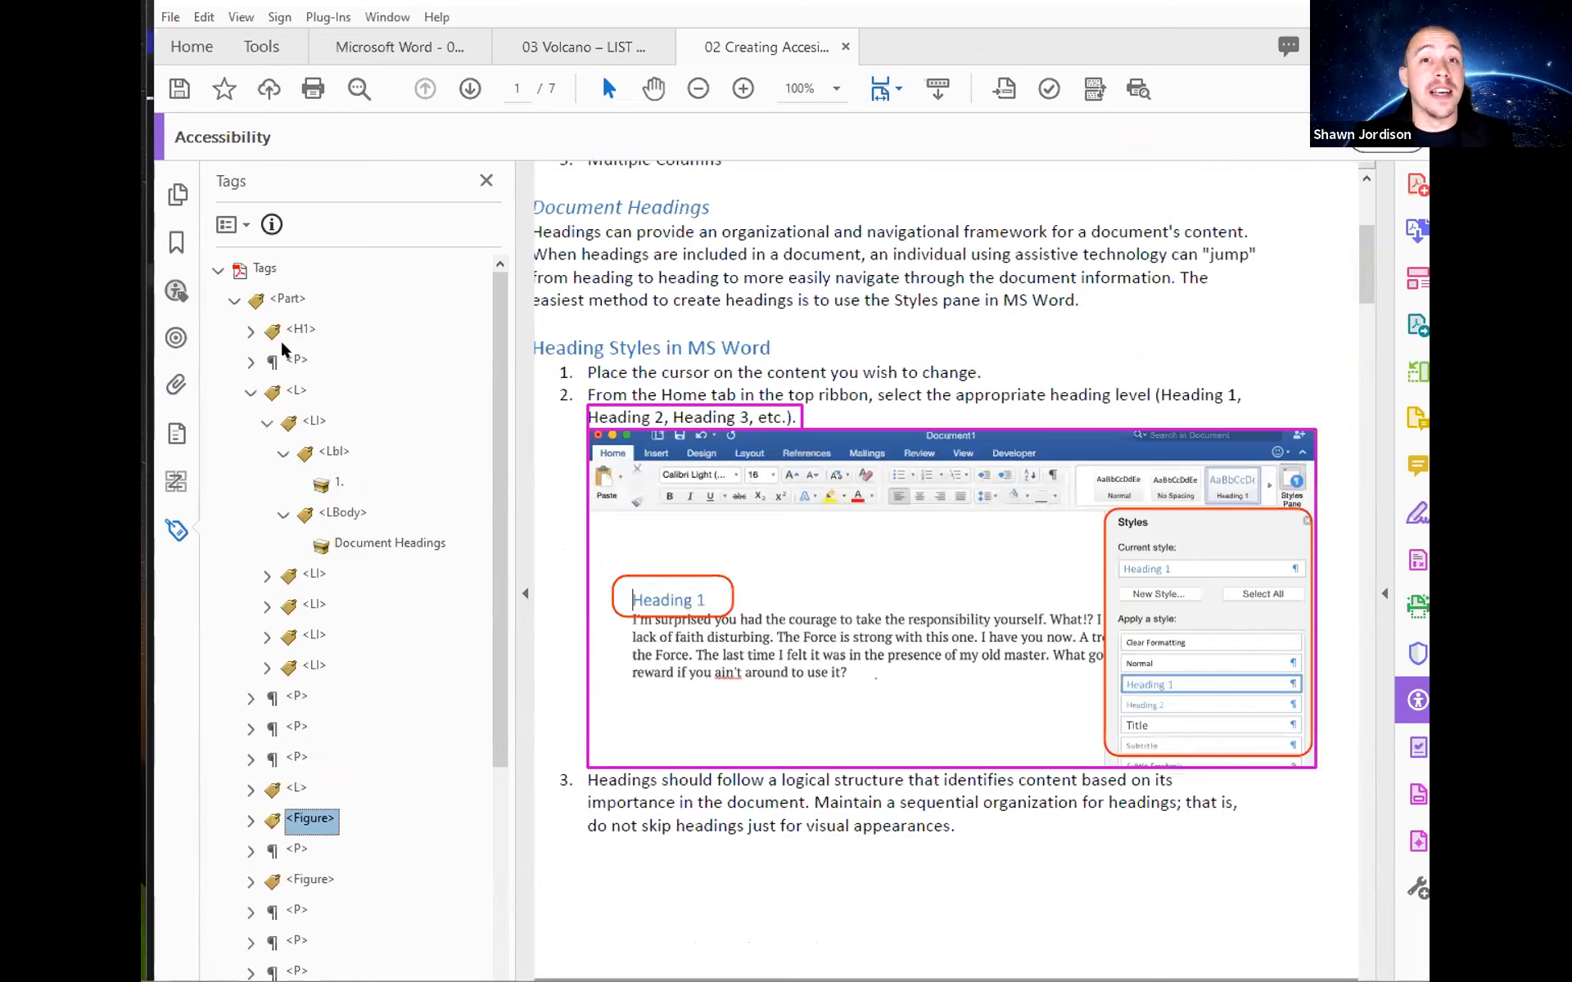
key("Up")
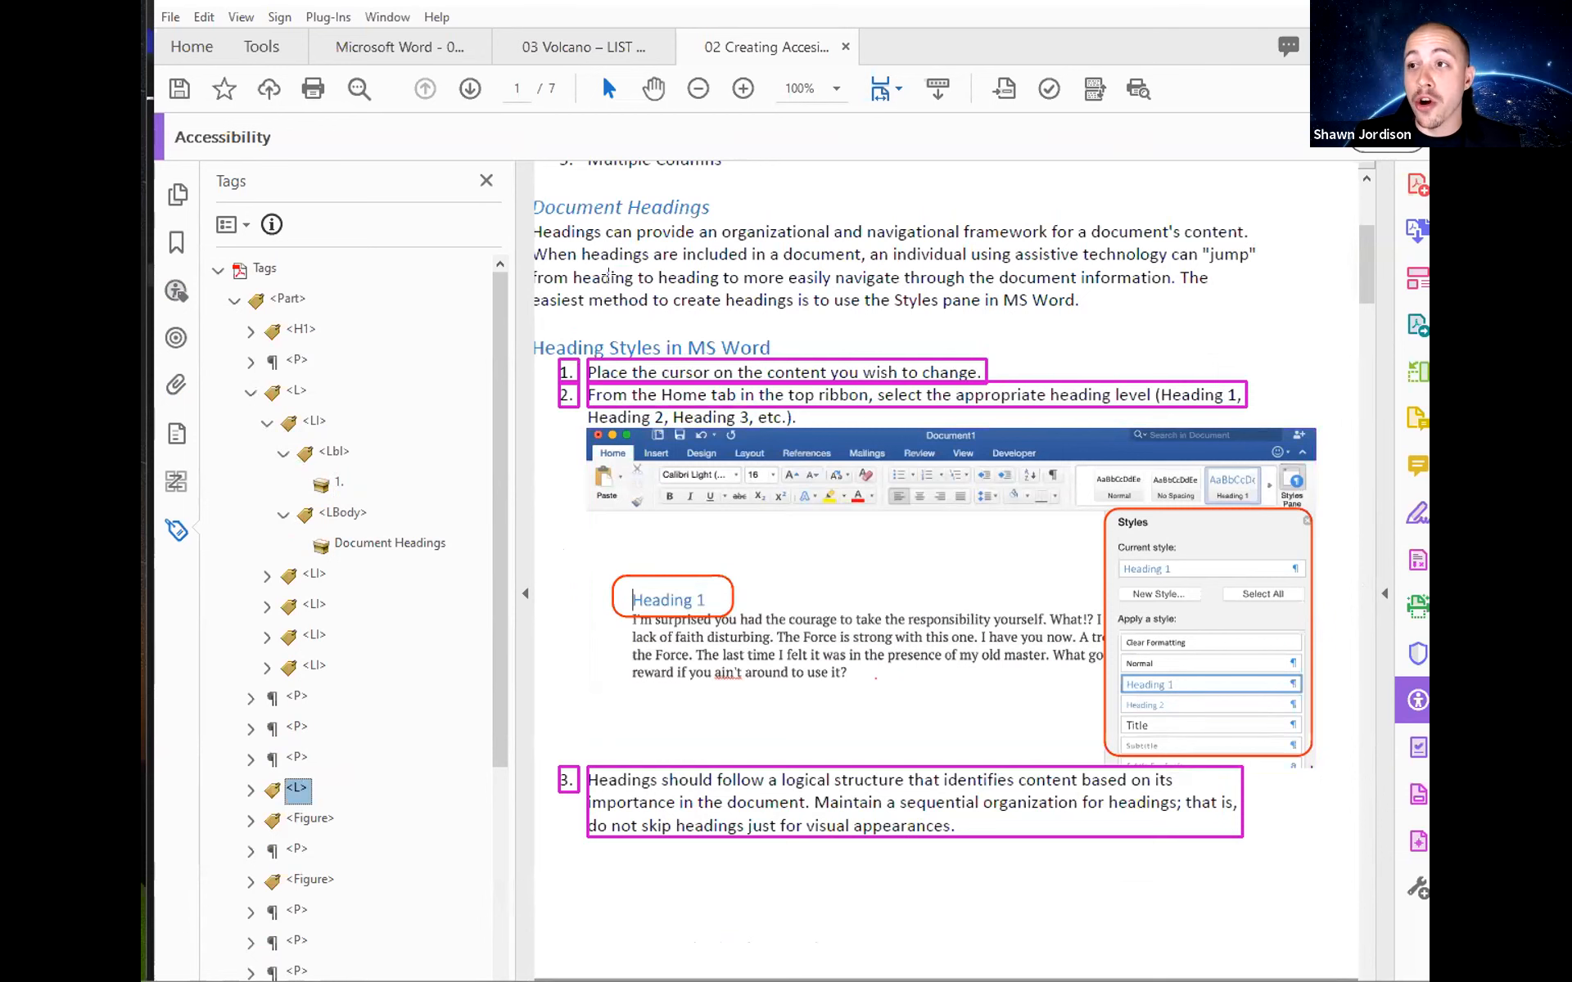
key("ctrl+shift+u")
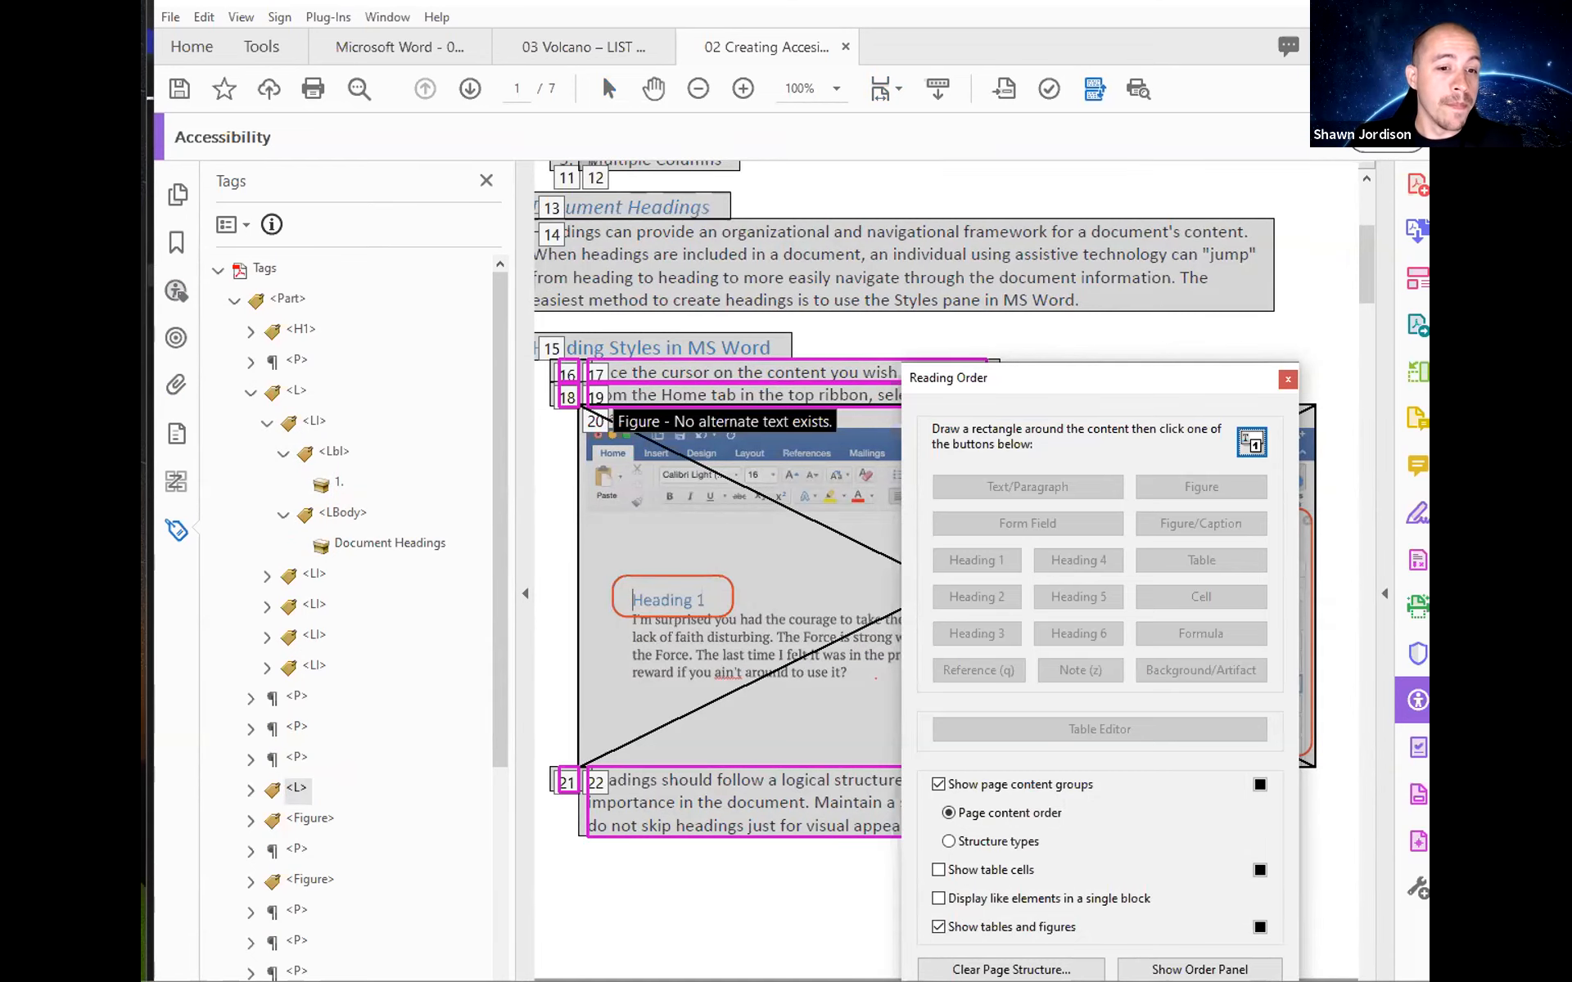
Switch to PowerPoint, start the slide show from the Demo Autotag slide and advance to the Accessibility Checker slide.
key("alt+Tab")
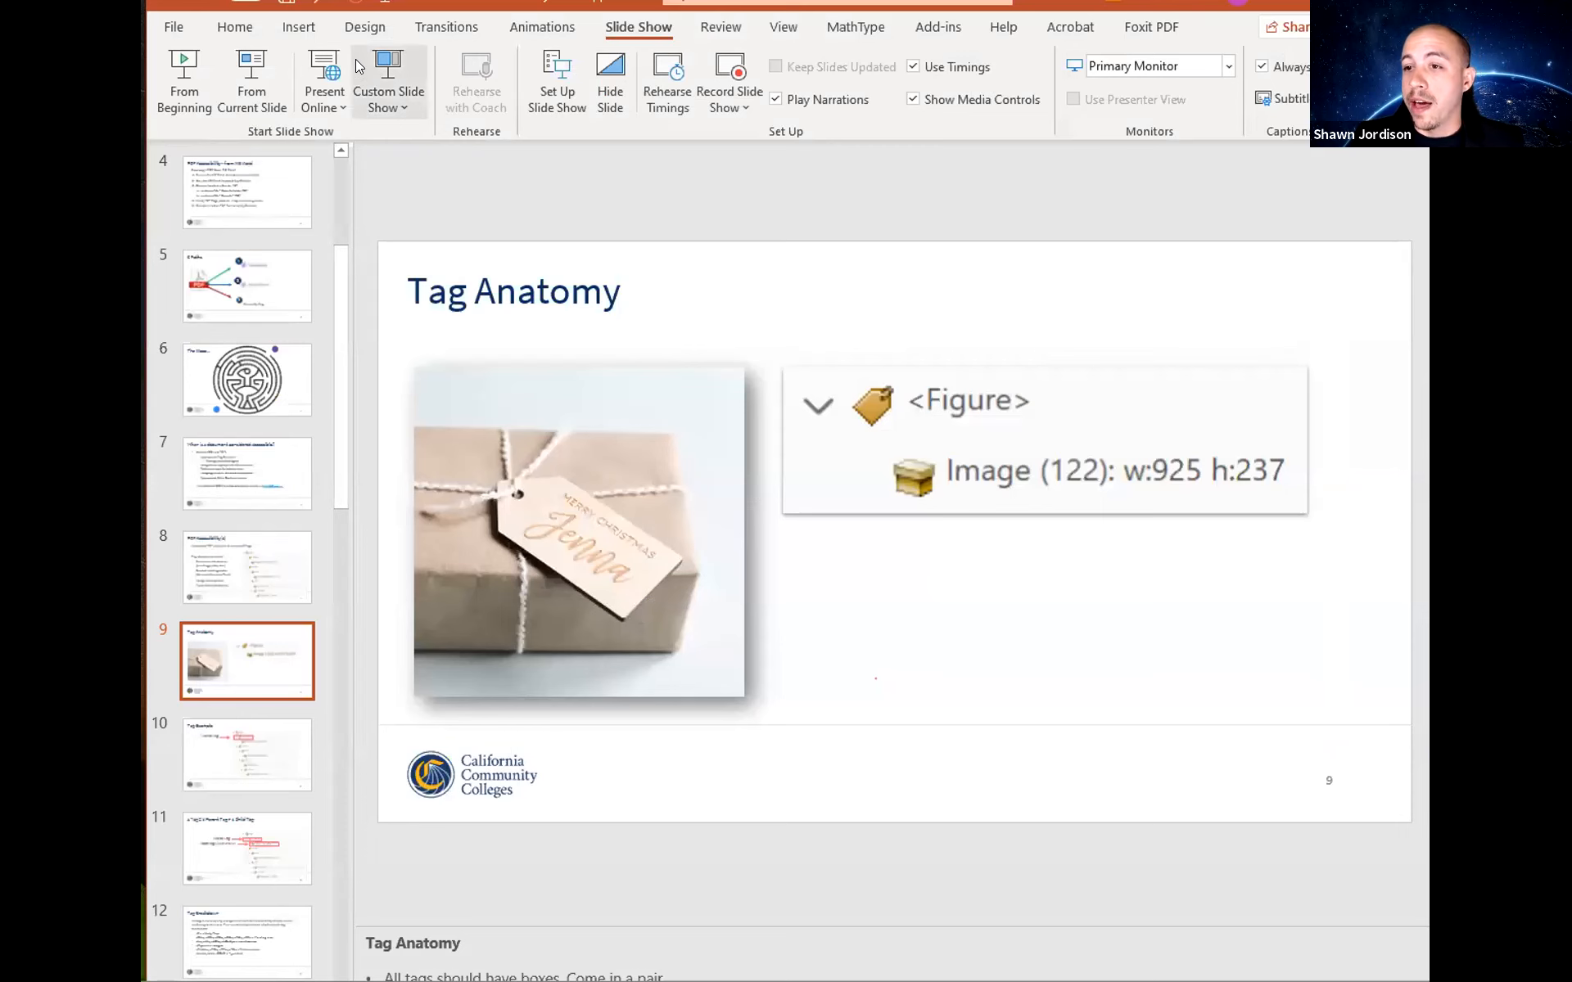
scroll(275, 657, "down", 10)
left_click(261, 626)
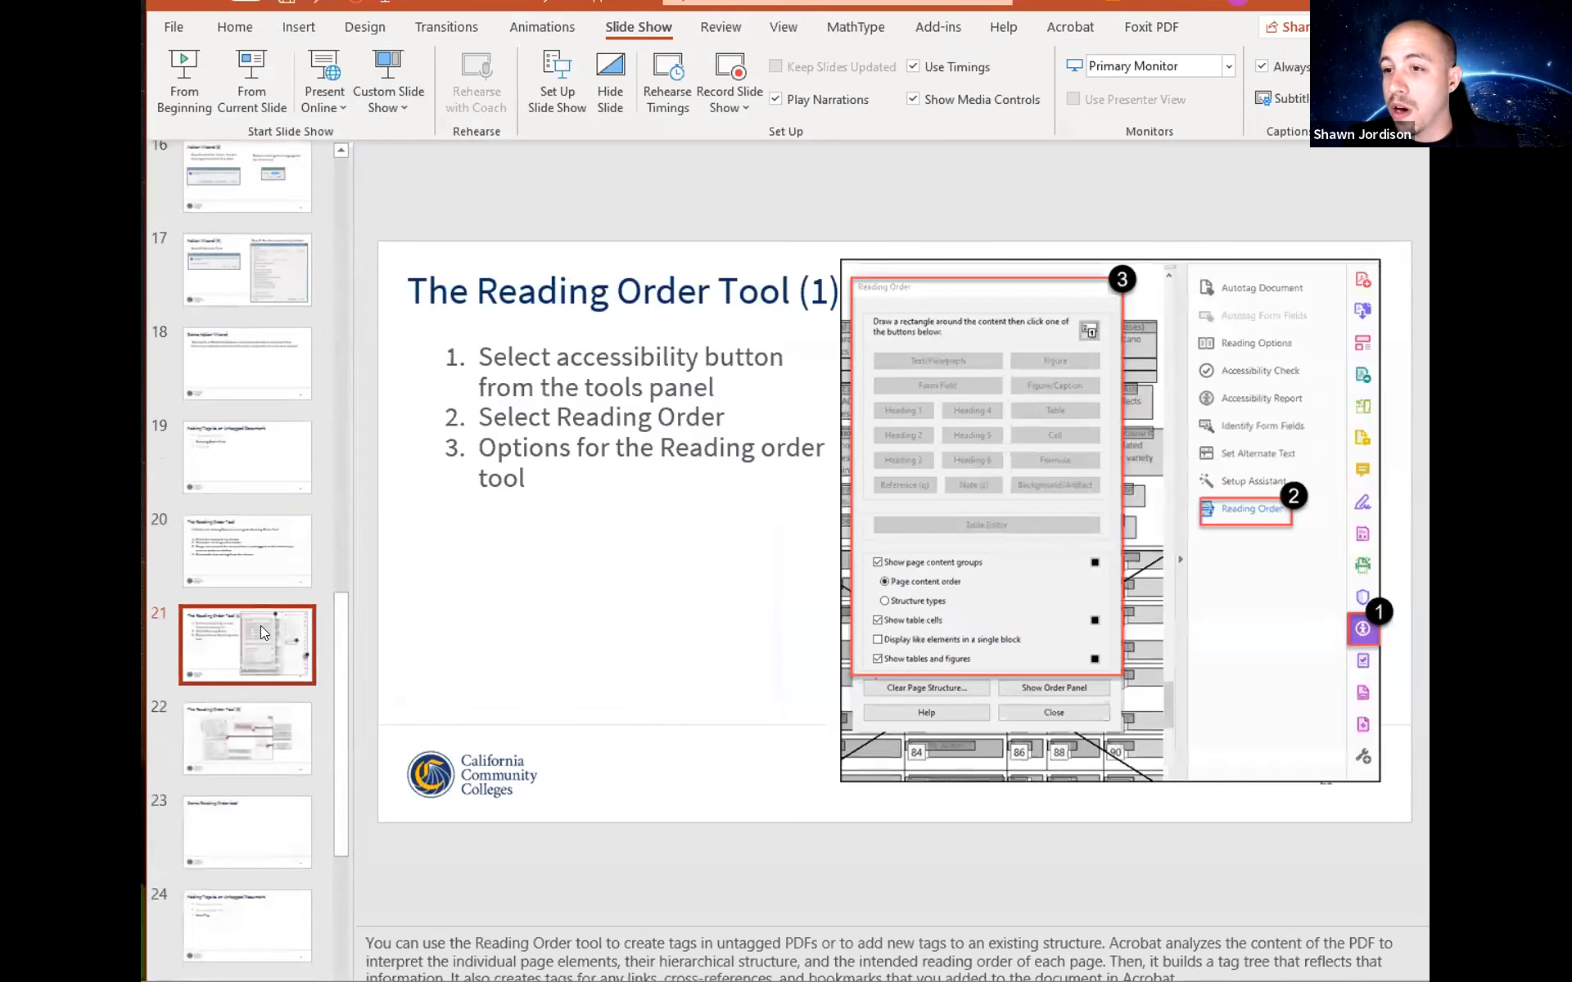
scroll(246, 686, "down", 3)
left_click(246, 733)
left_click(240, 806)
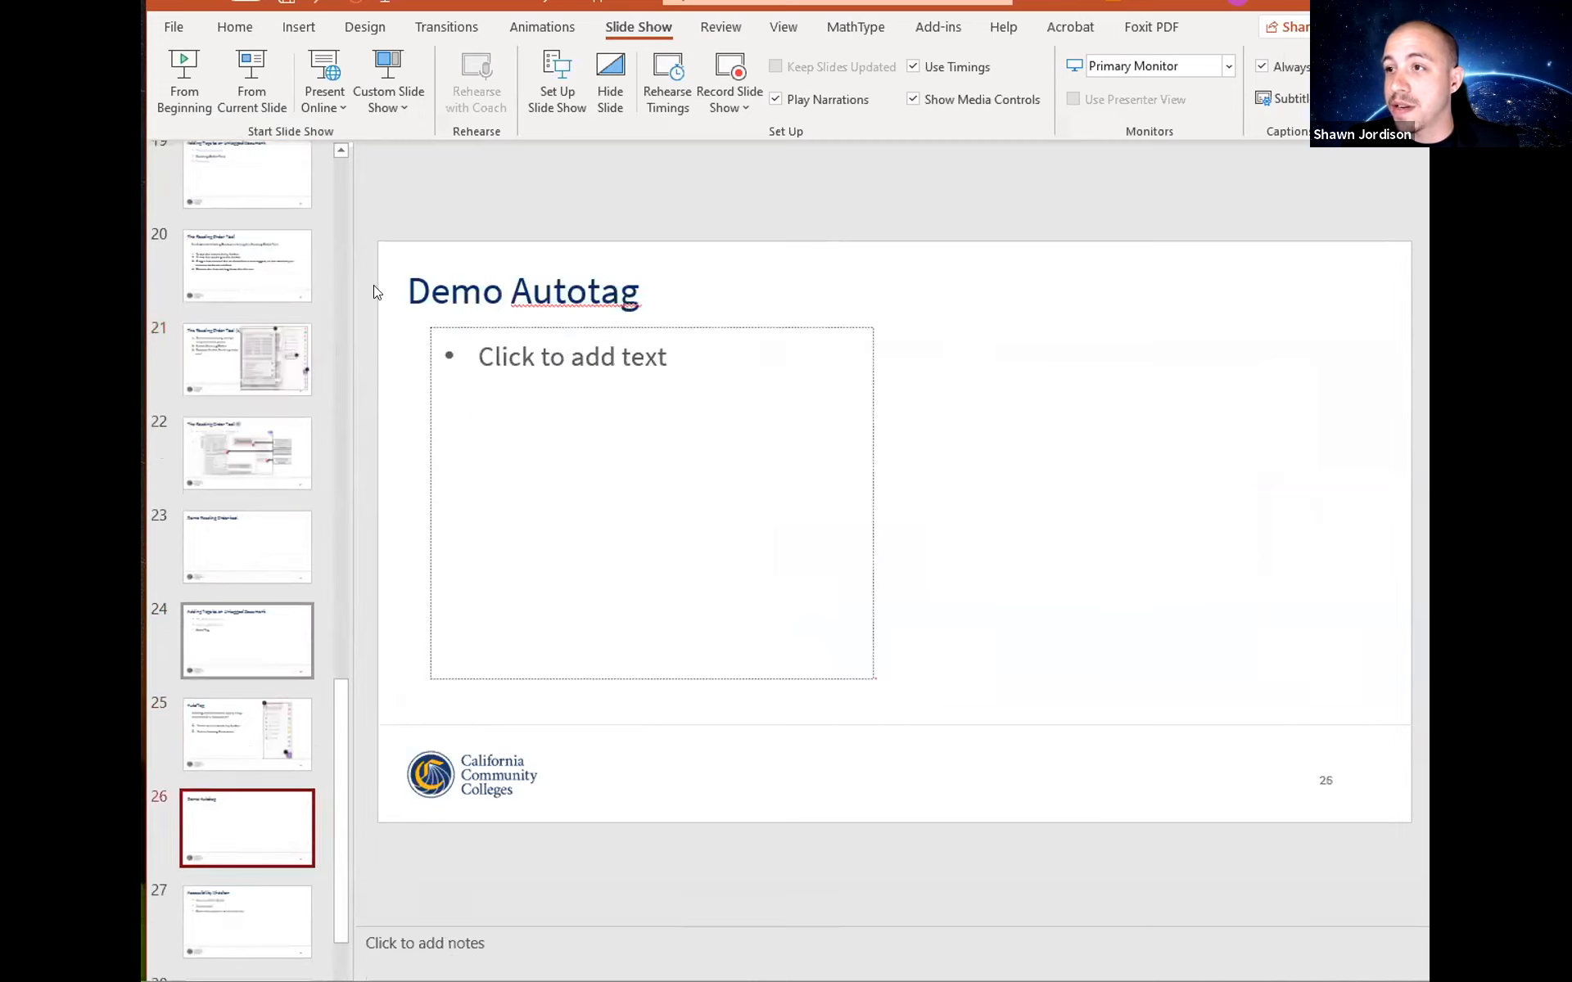
left_click(252, 61)
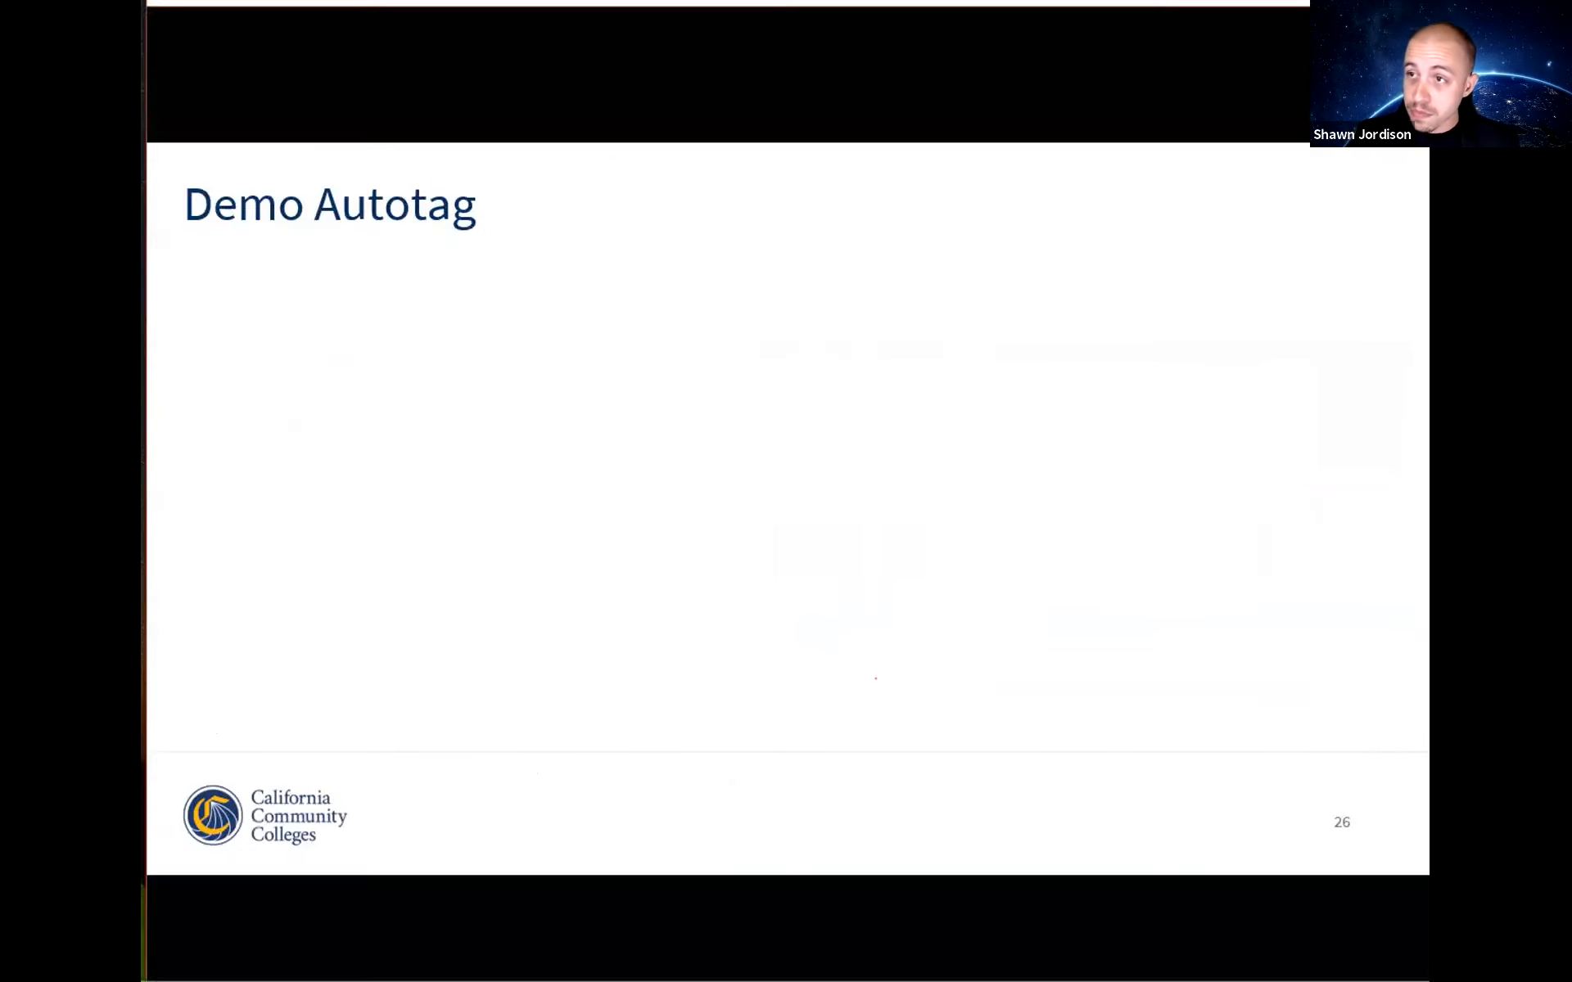
key("Right")
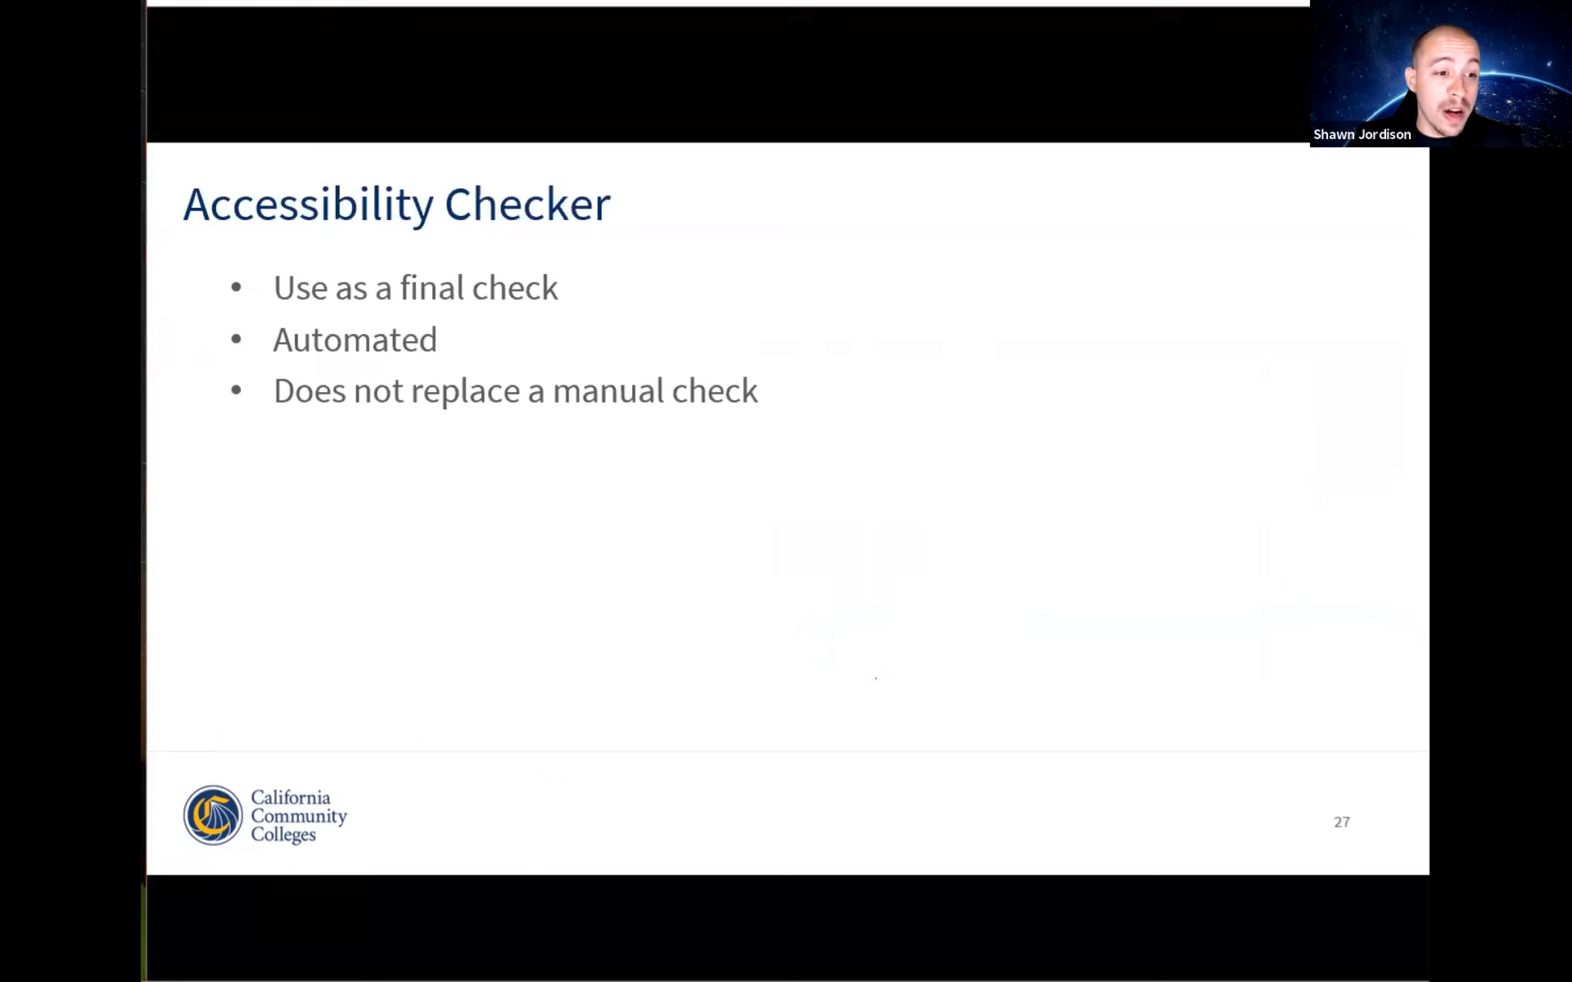
Return to the autotagged PDF in Acrobat and run the Accessibility Check on all pages in the document.
key("alt+Tab")
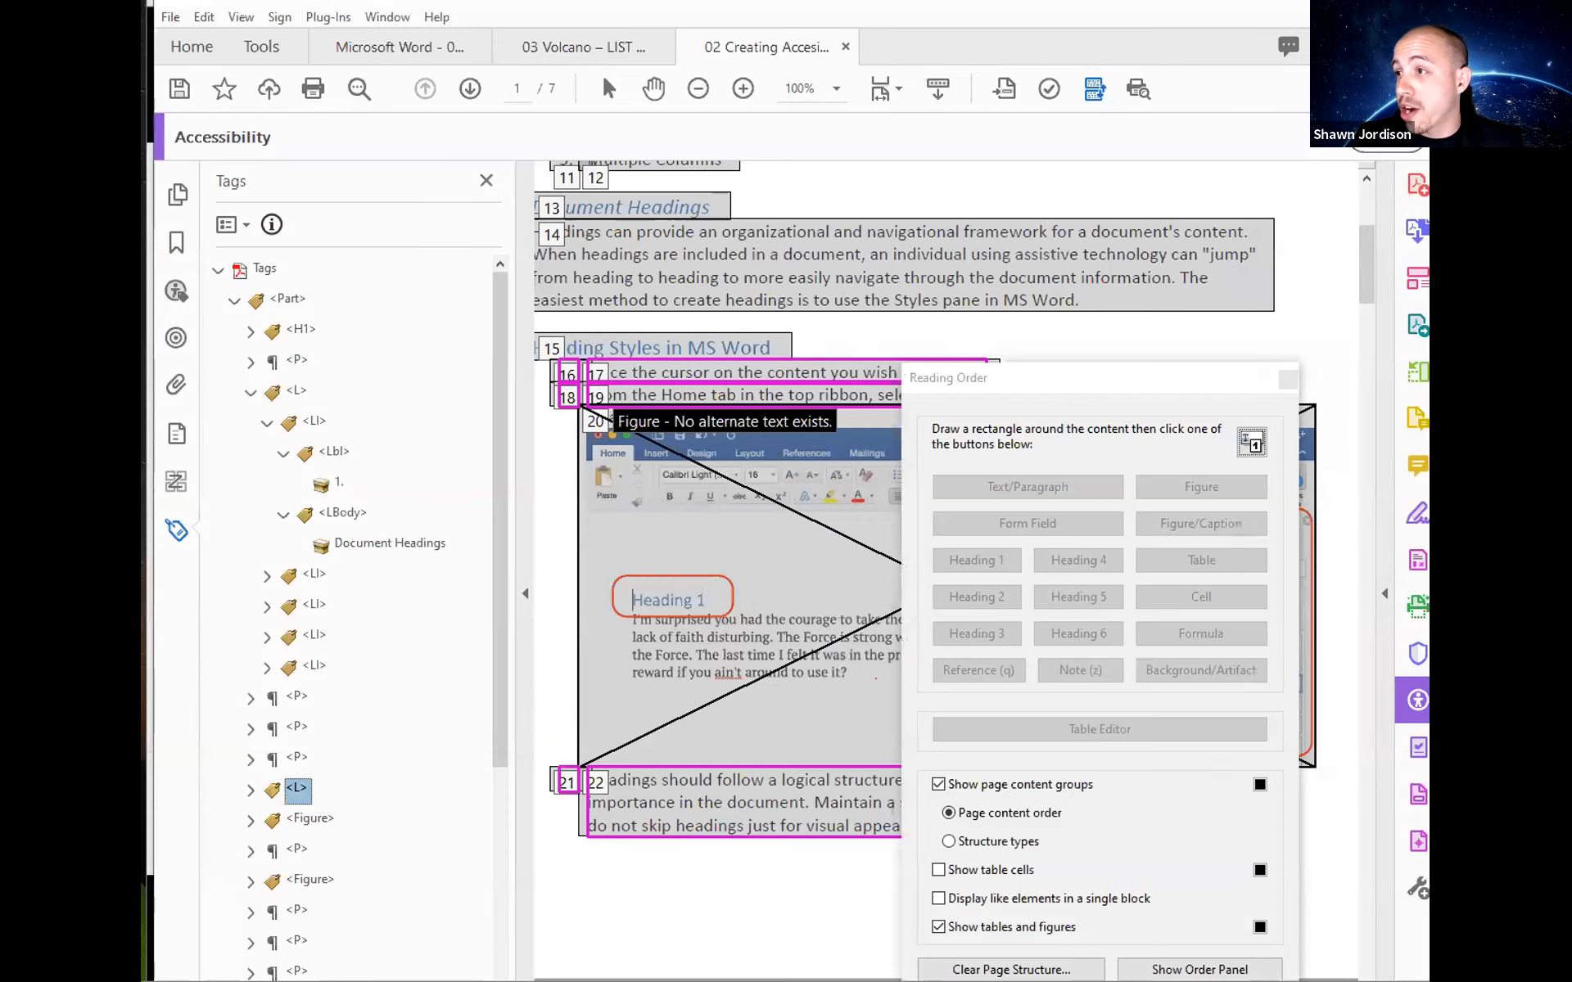
left_click(1414, 700)
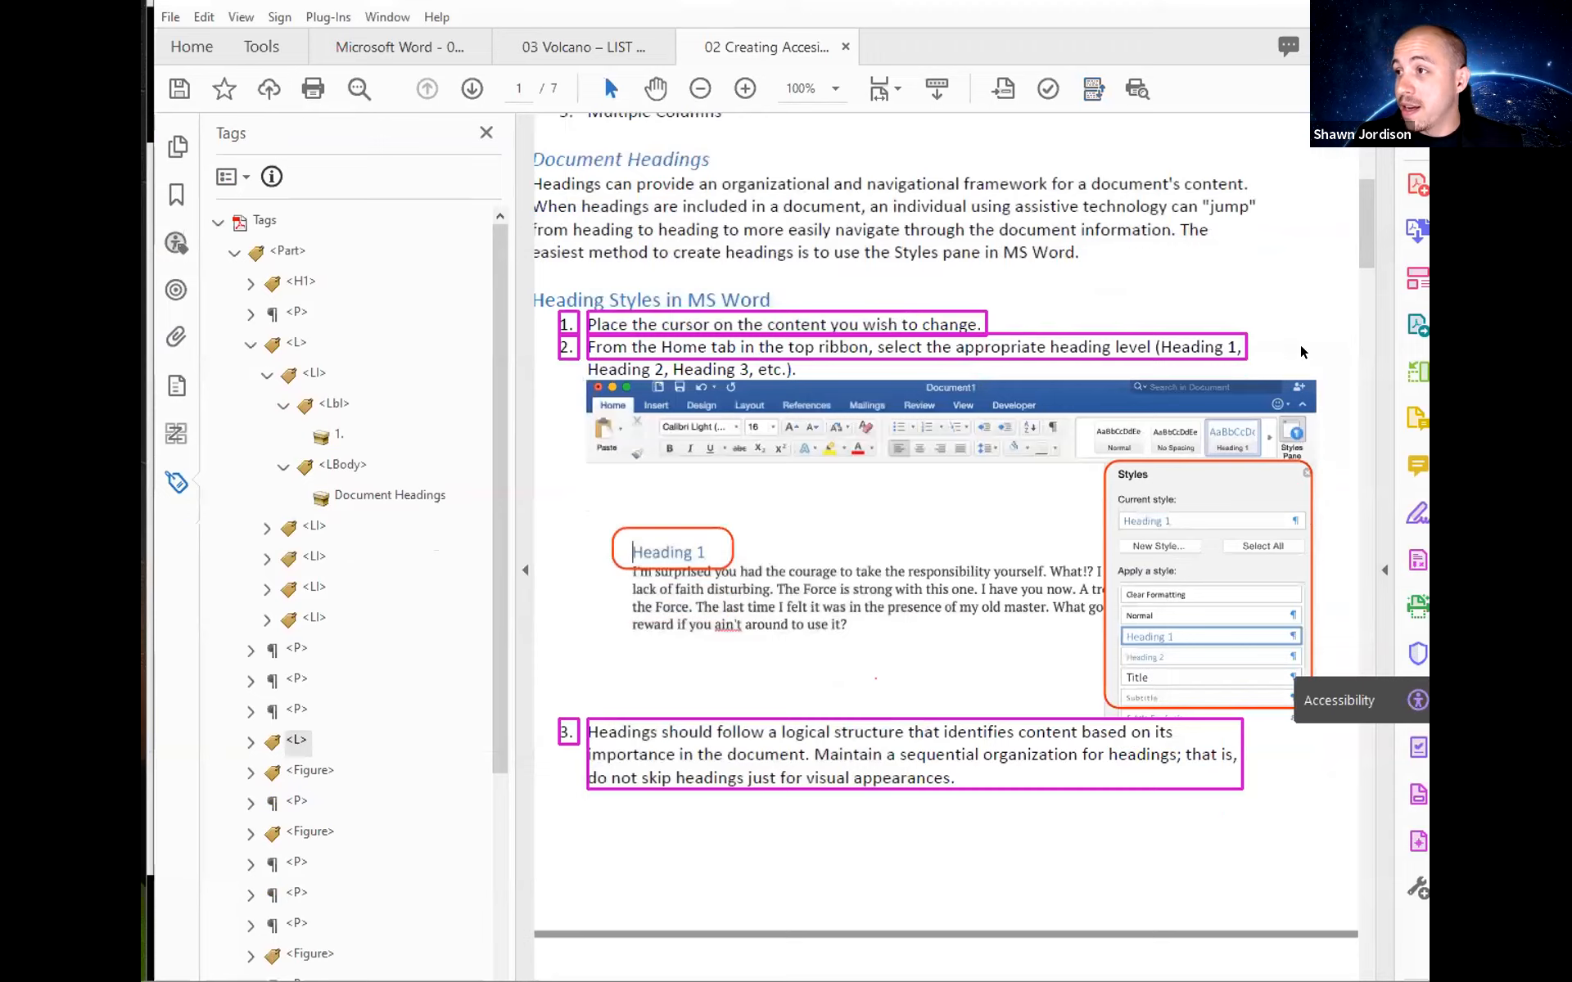
left_click(1410, 700)
left_click(1287, 318)
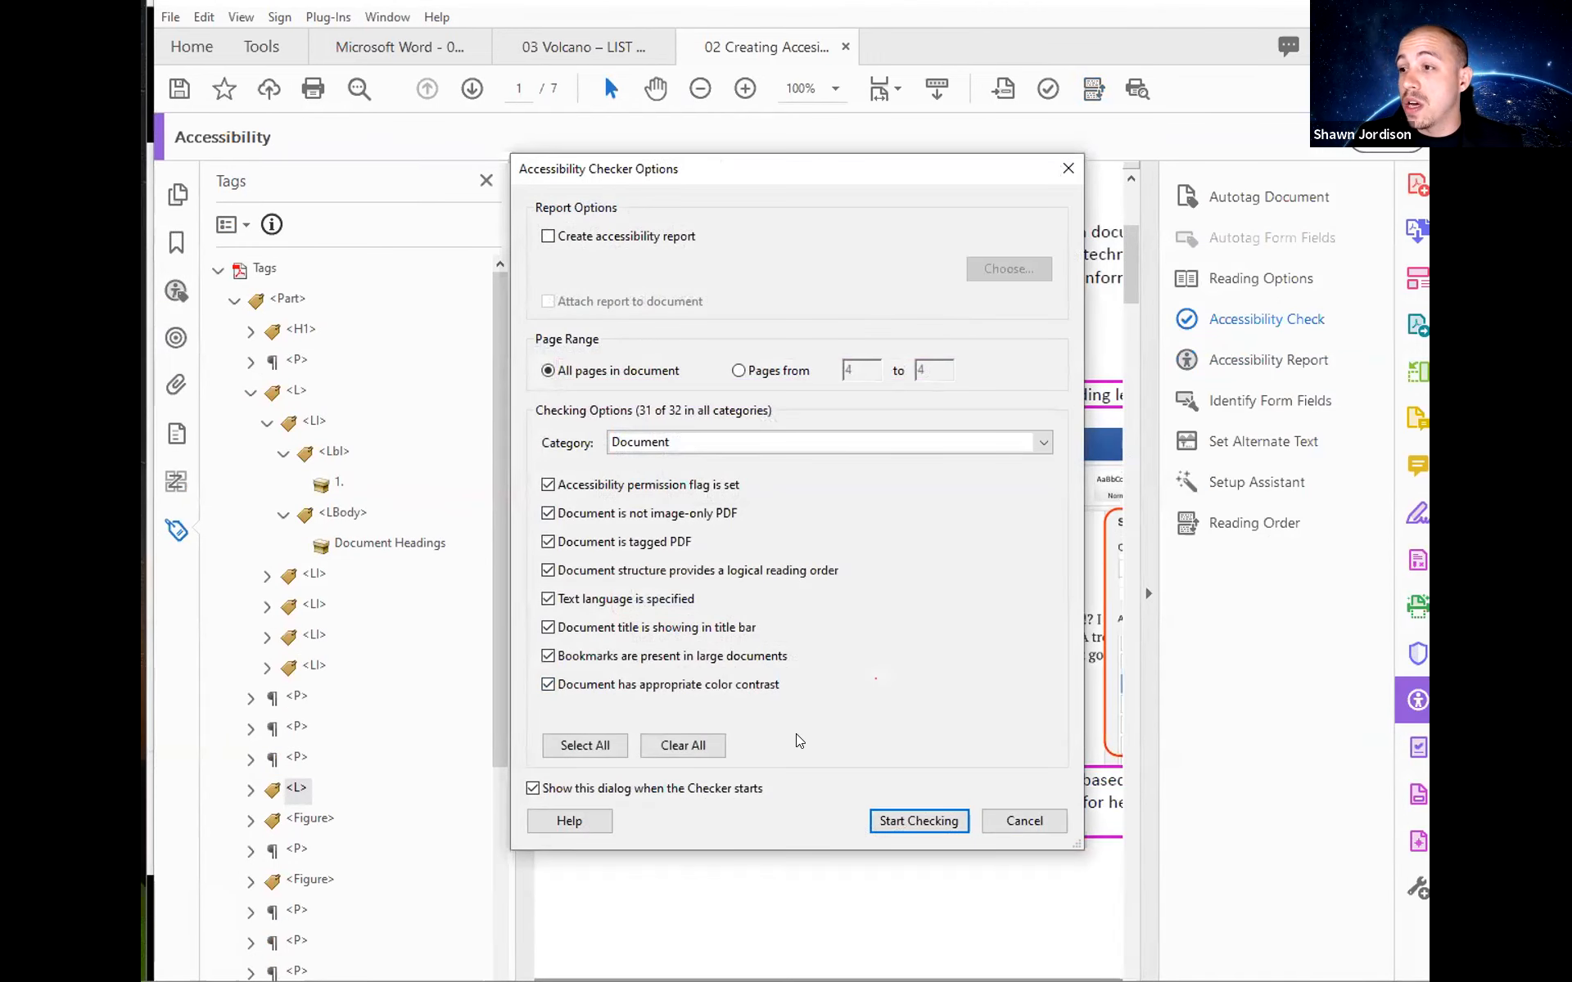
left_click(888, 820)
Expand the Document, Alternate Text and Headings categories of the accessibility check results.
left_click(216, 267)
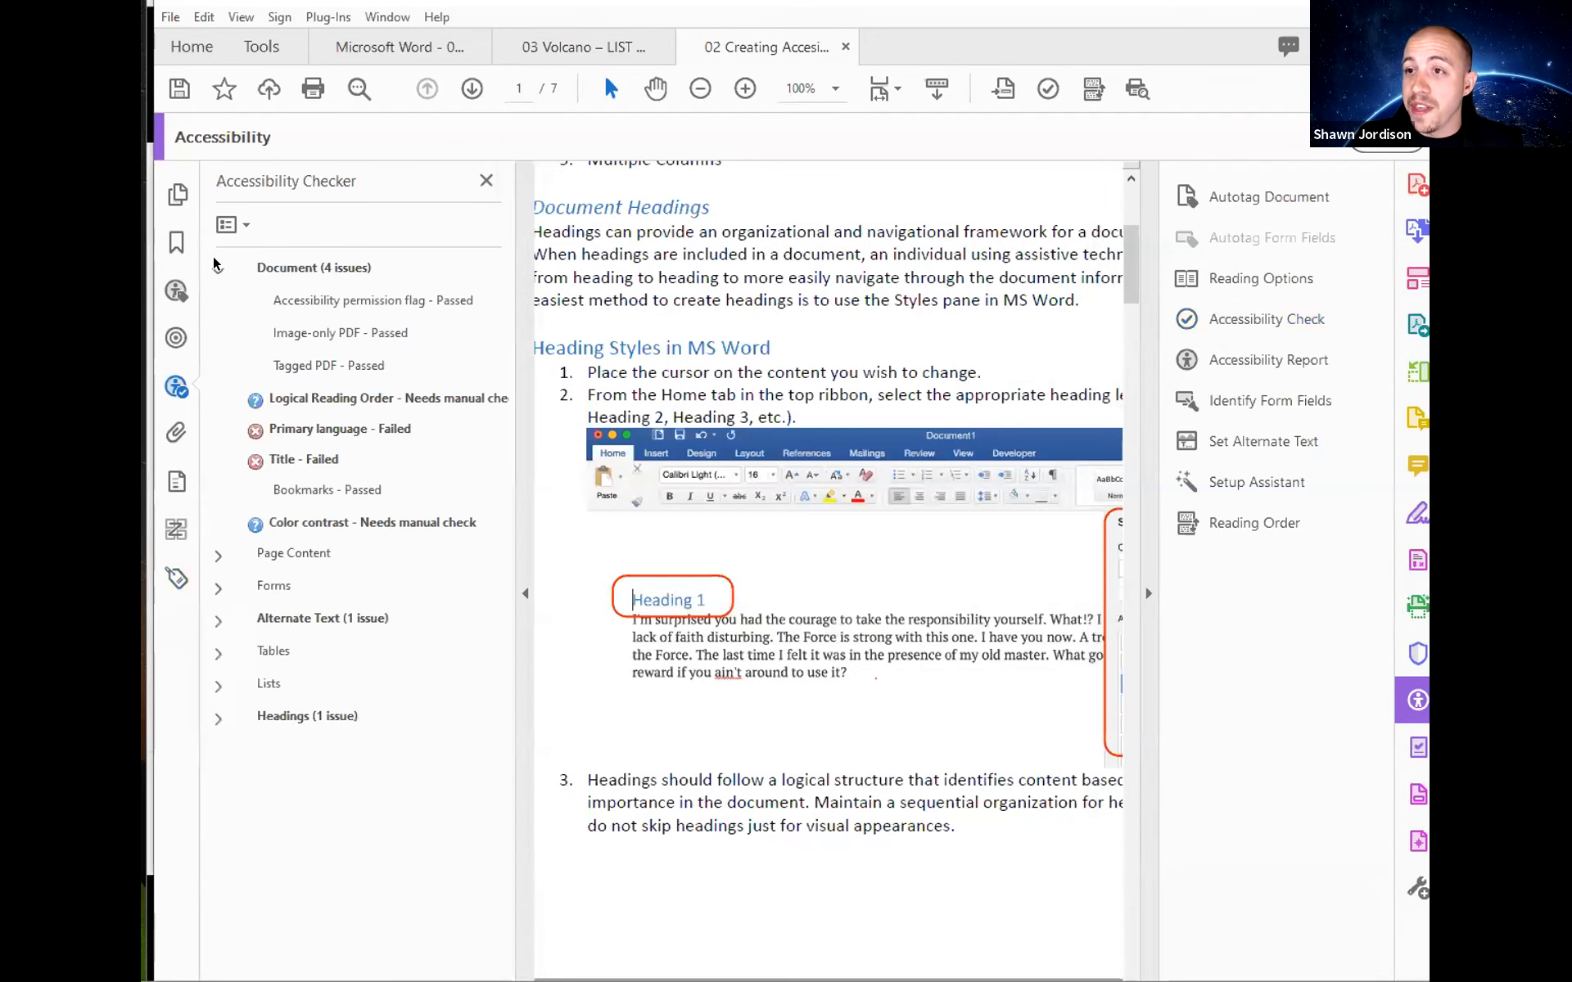
left_click(217, 623)
left_click(219, 881)
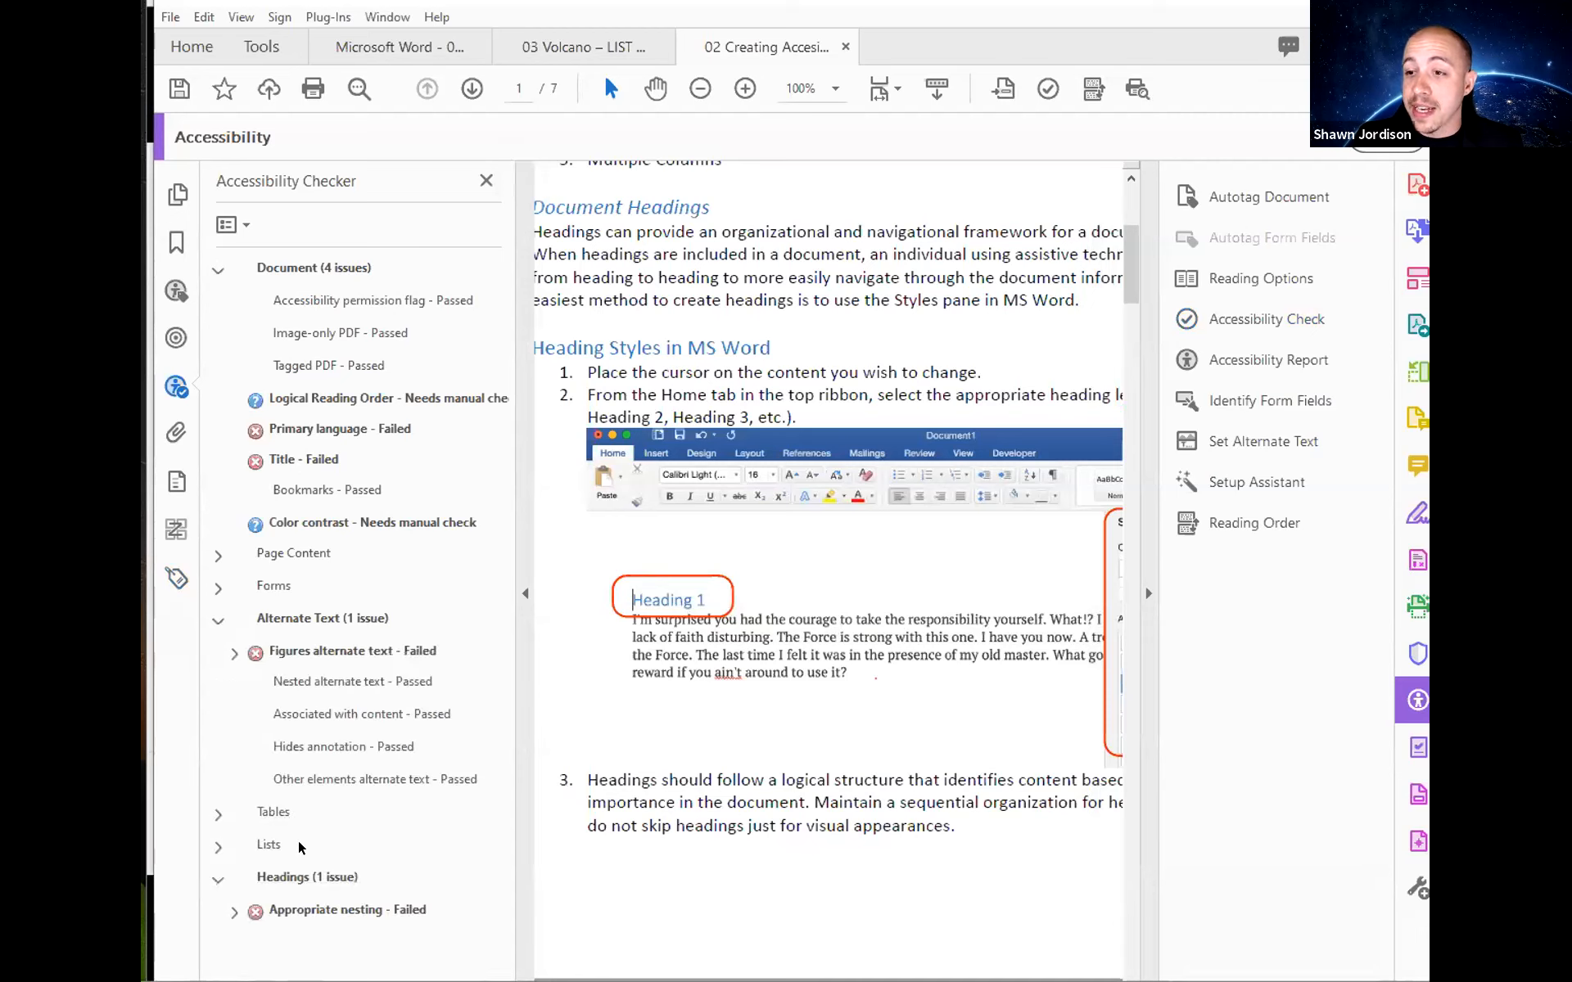
Fix the Primary language issue with English as the reading language and apply the fix for the Title issue.
right_click(279, 434)
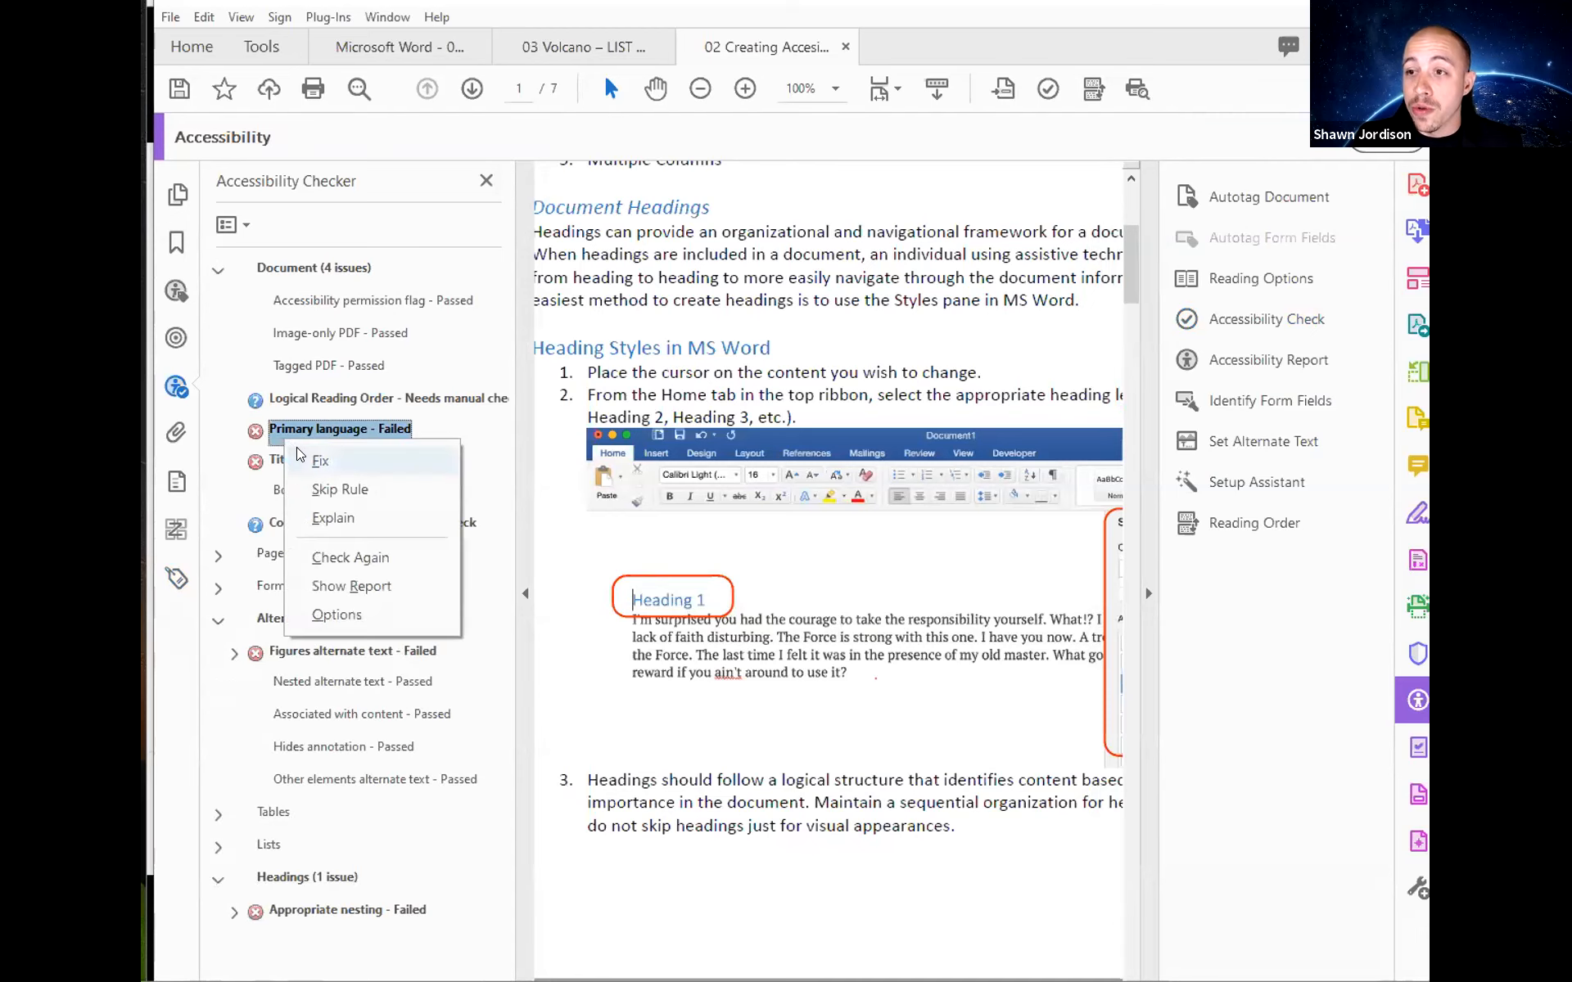
left_click(297, 448)
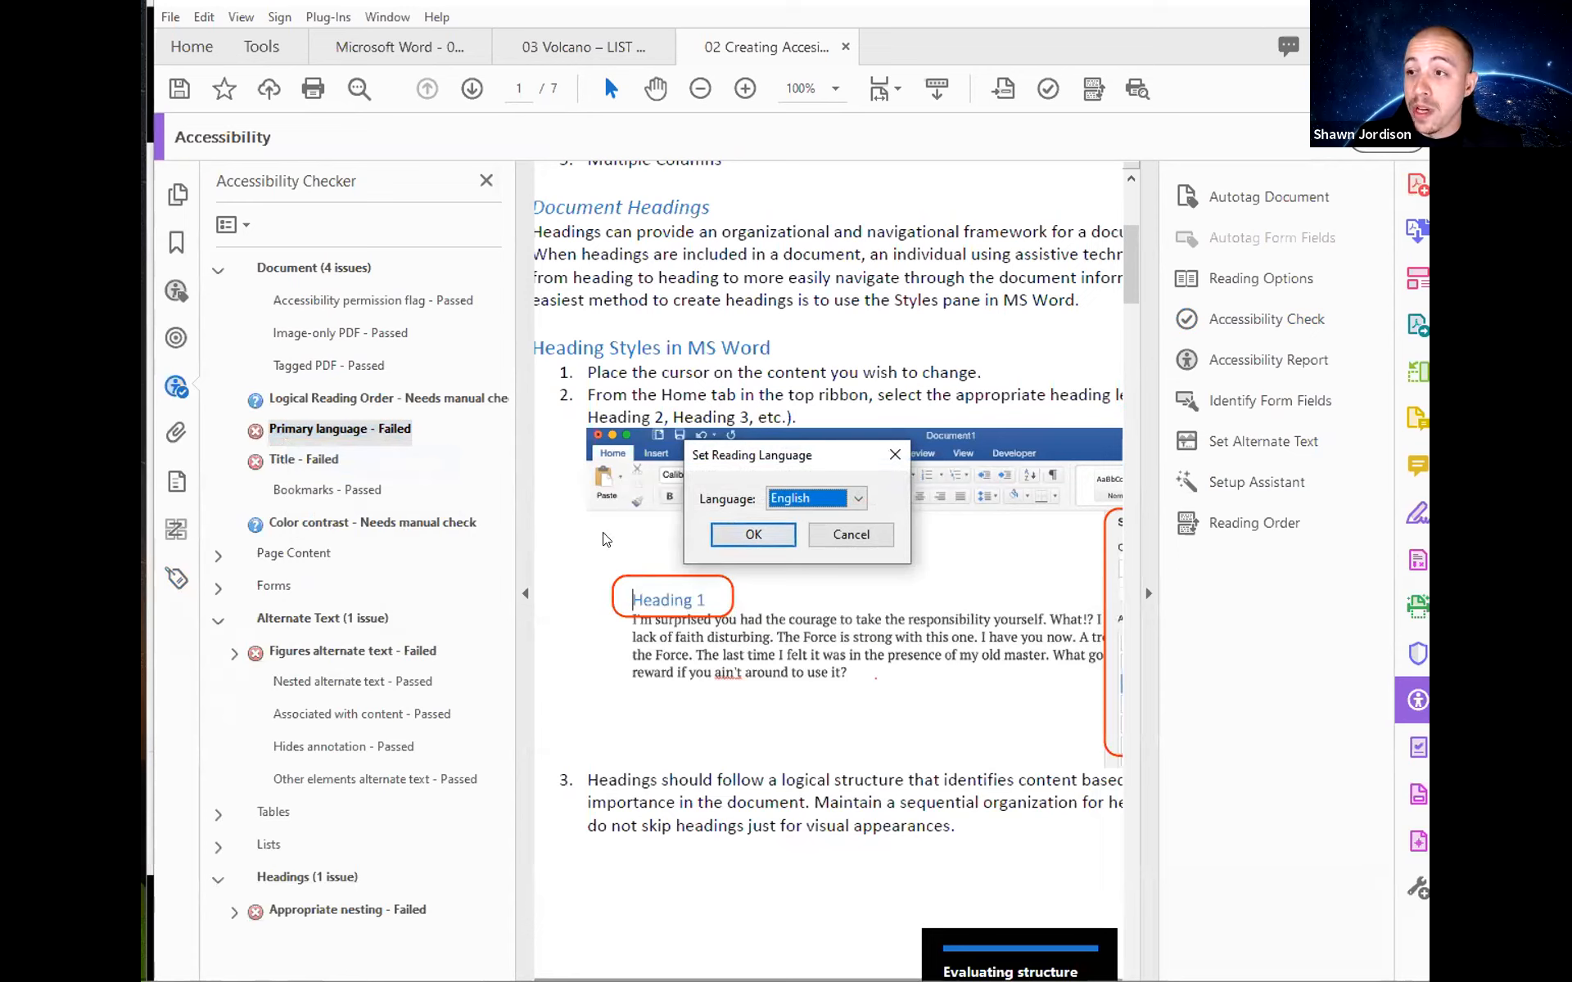
left_click(711, 539)
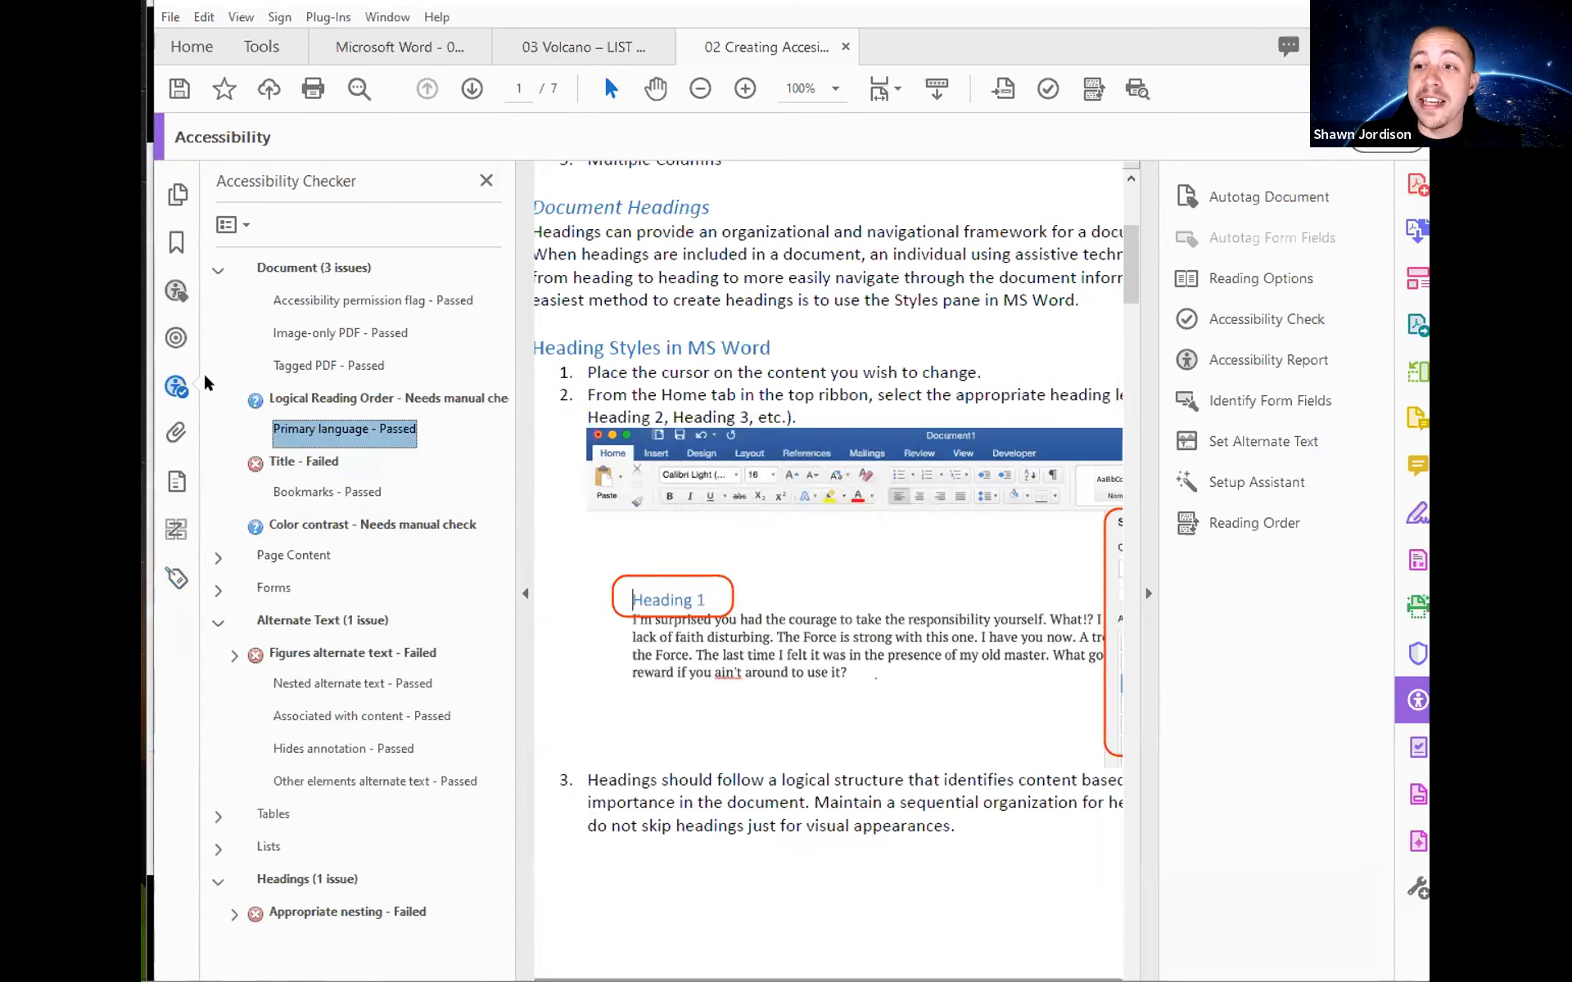
right_click(292, 464)
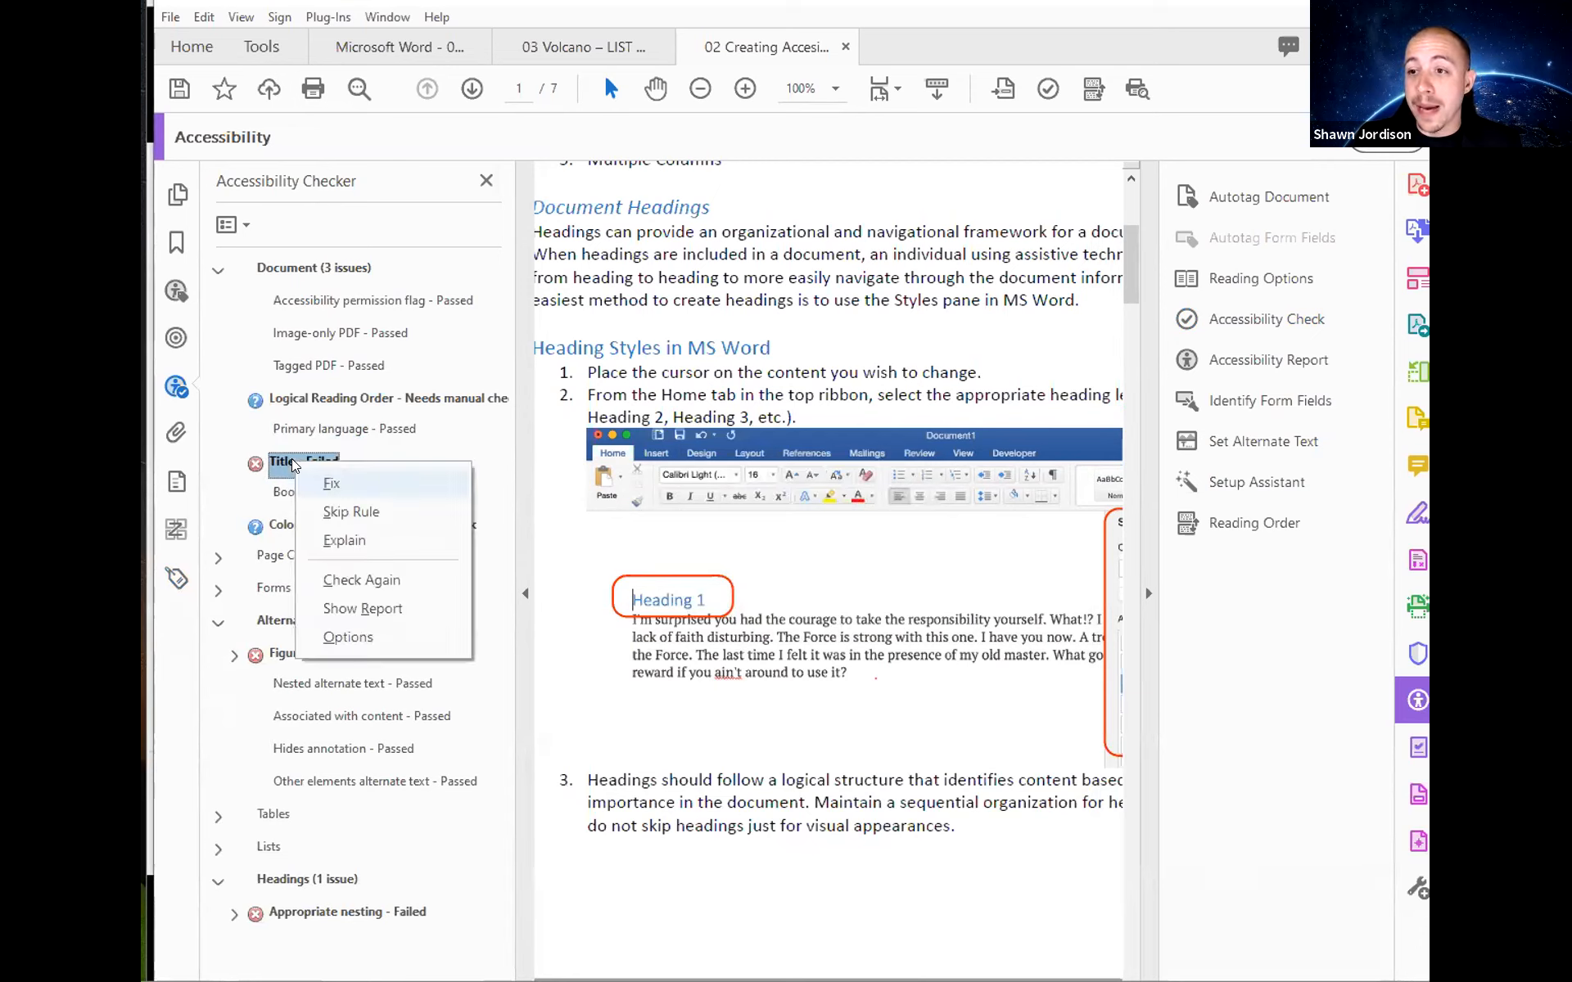
left_click(310, 481)
Start fixing the Figures alternate text issue, entering jsdkljsdlf, sdfsdf and sdfsdfsdf as placeholder alternate text for images 1, 2 and 3.
right_click(352, 656)
left_click(370, 674)
type("jsdkljsdlf")
left_click(903, 452)
type("sdfsdf")
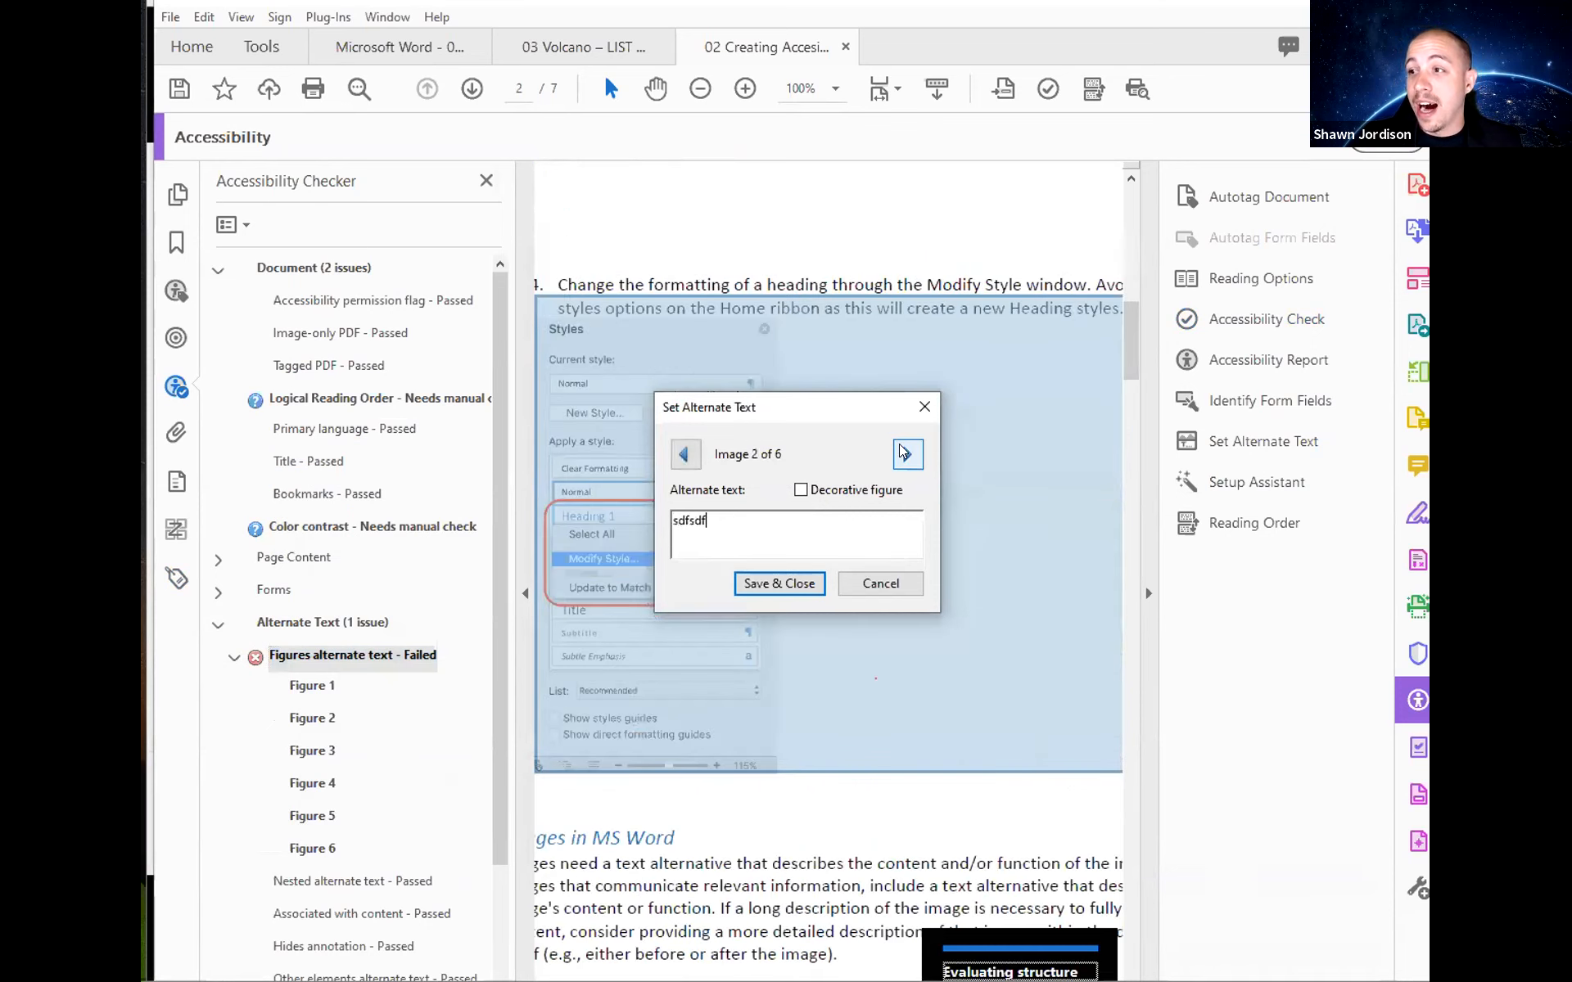
left_click(903, 452)
type("sdfsdfsdf")
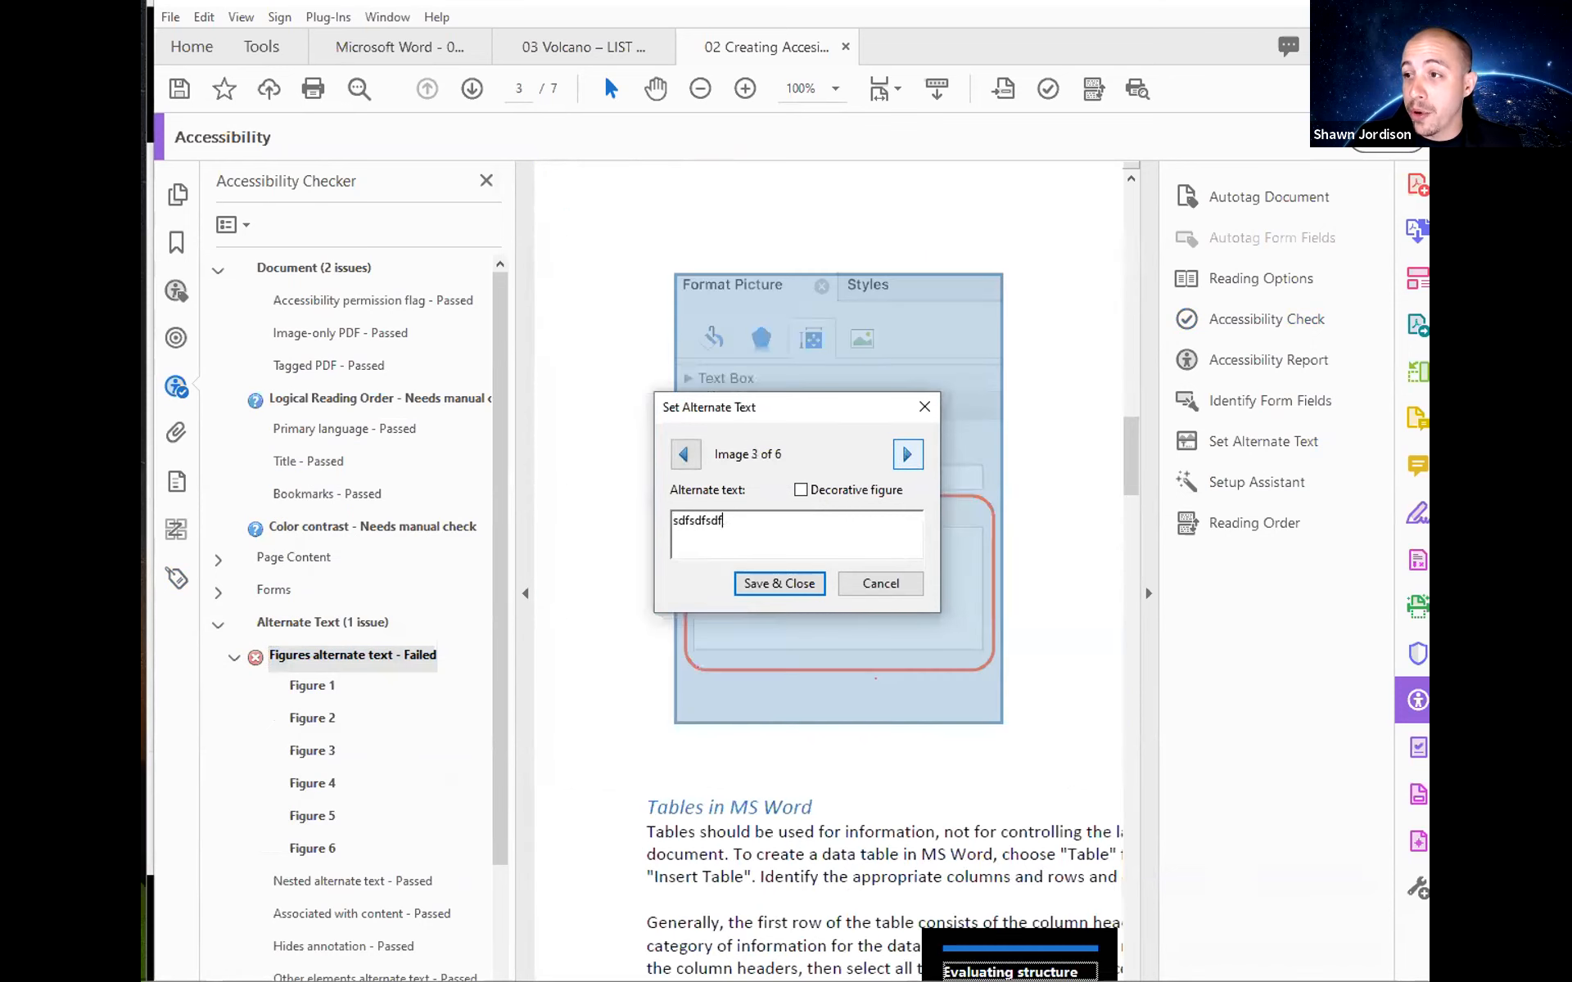
Enter alternate text sdfsdf for image 4 and sdfsdfsdf for images 5 and 6, and save the alternate text.
left_click(906, 454)
type("sdfsdf")
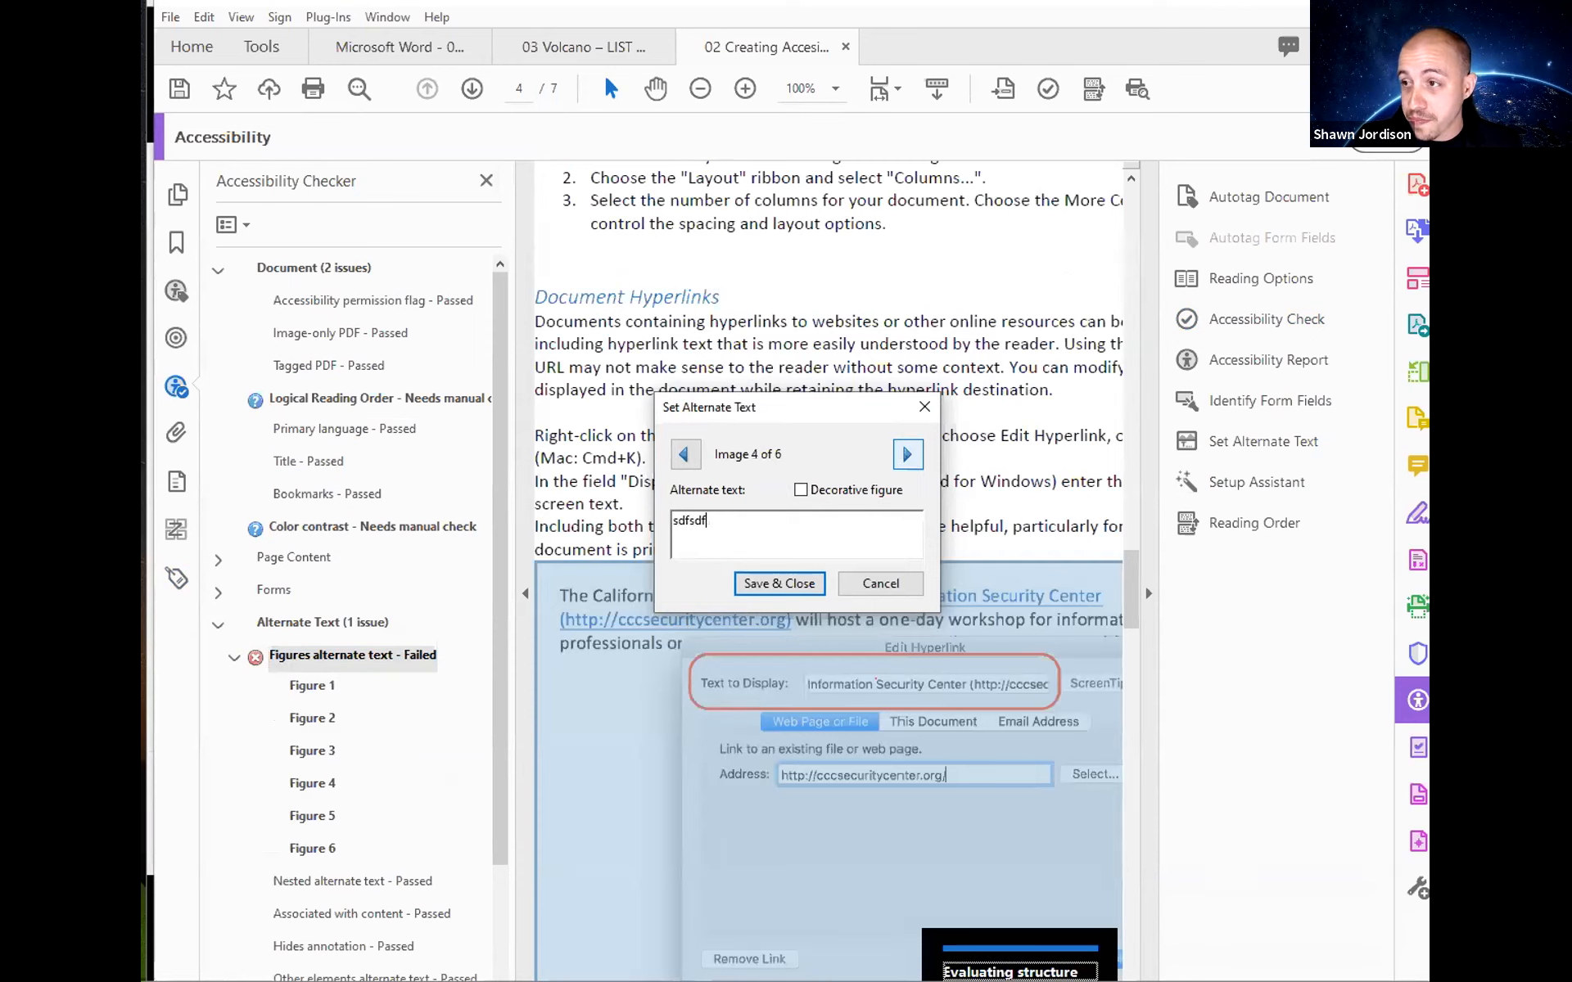
left_click(907, 453)
type("sdf")
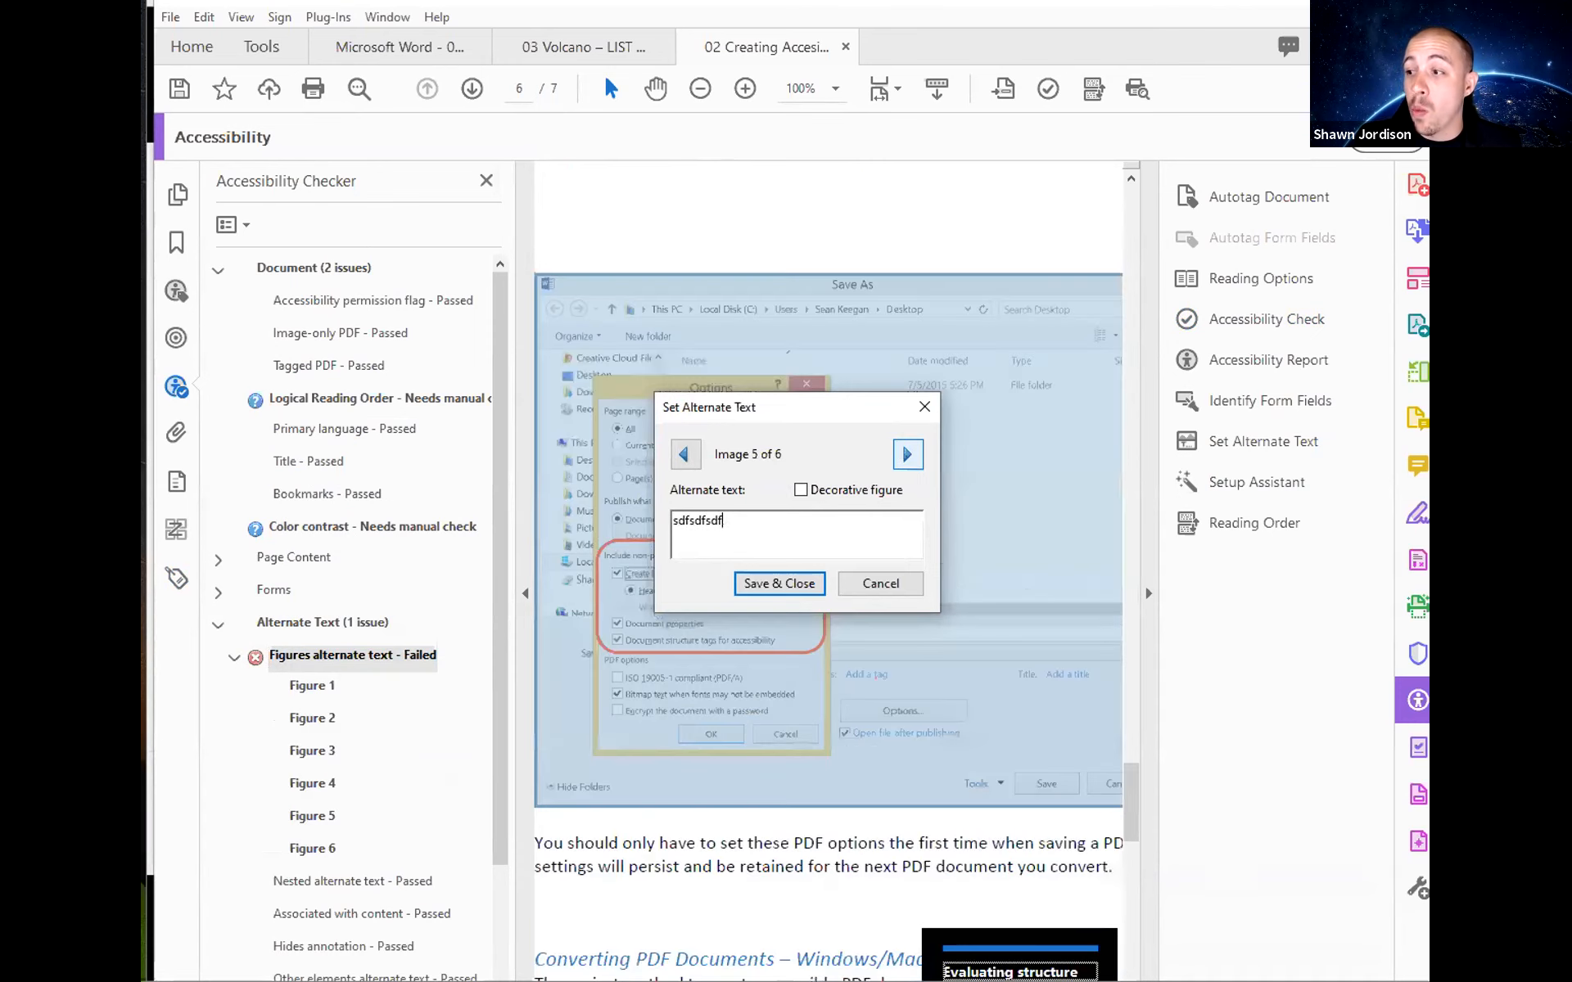
left_click(907, 453)
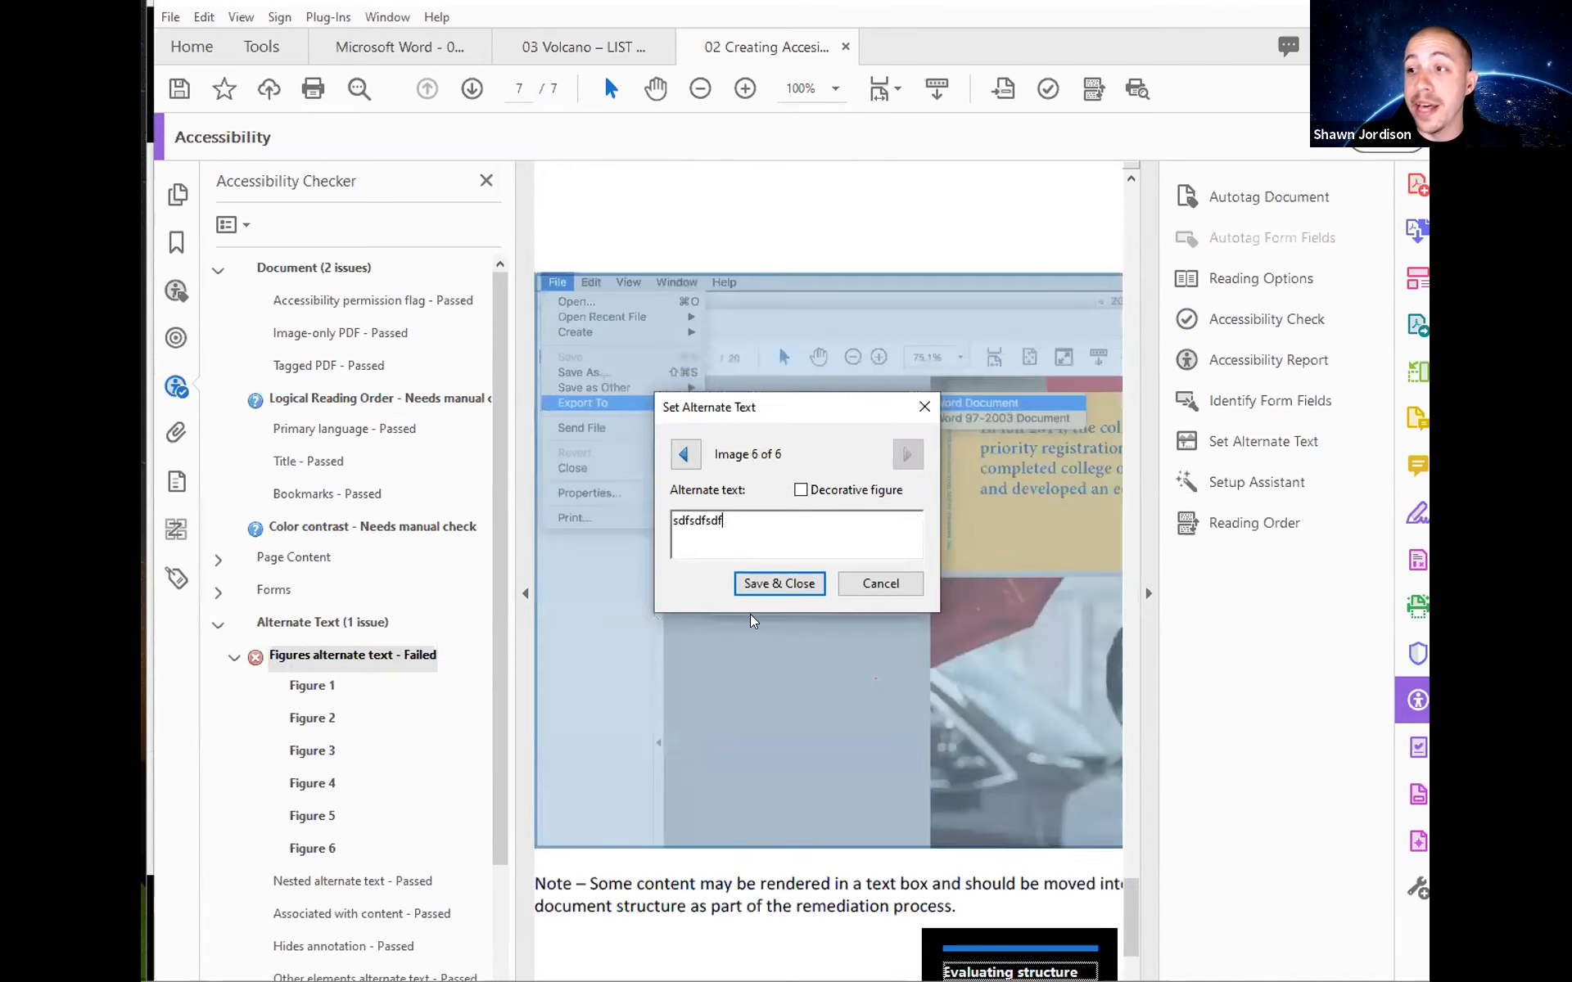
left_click(763, 582)
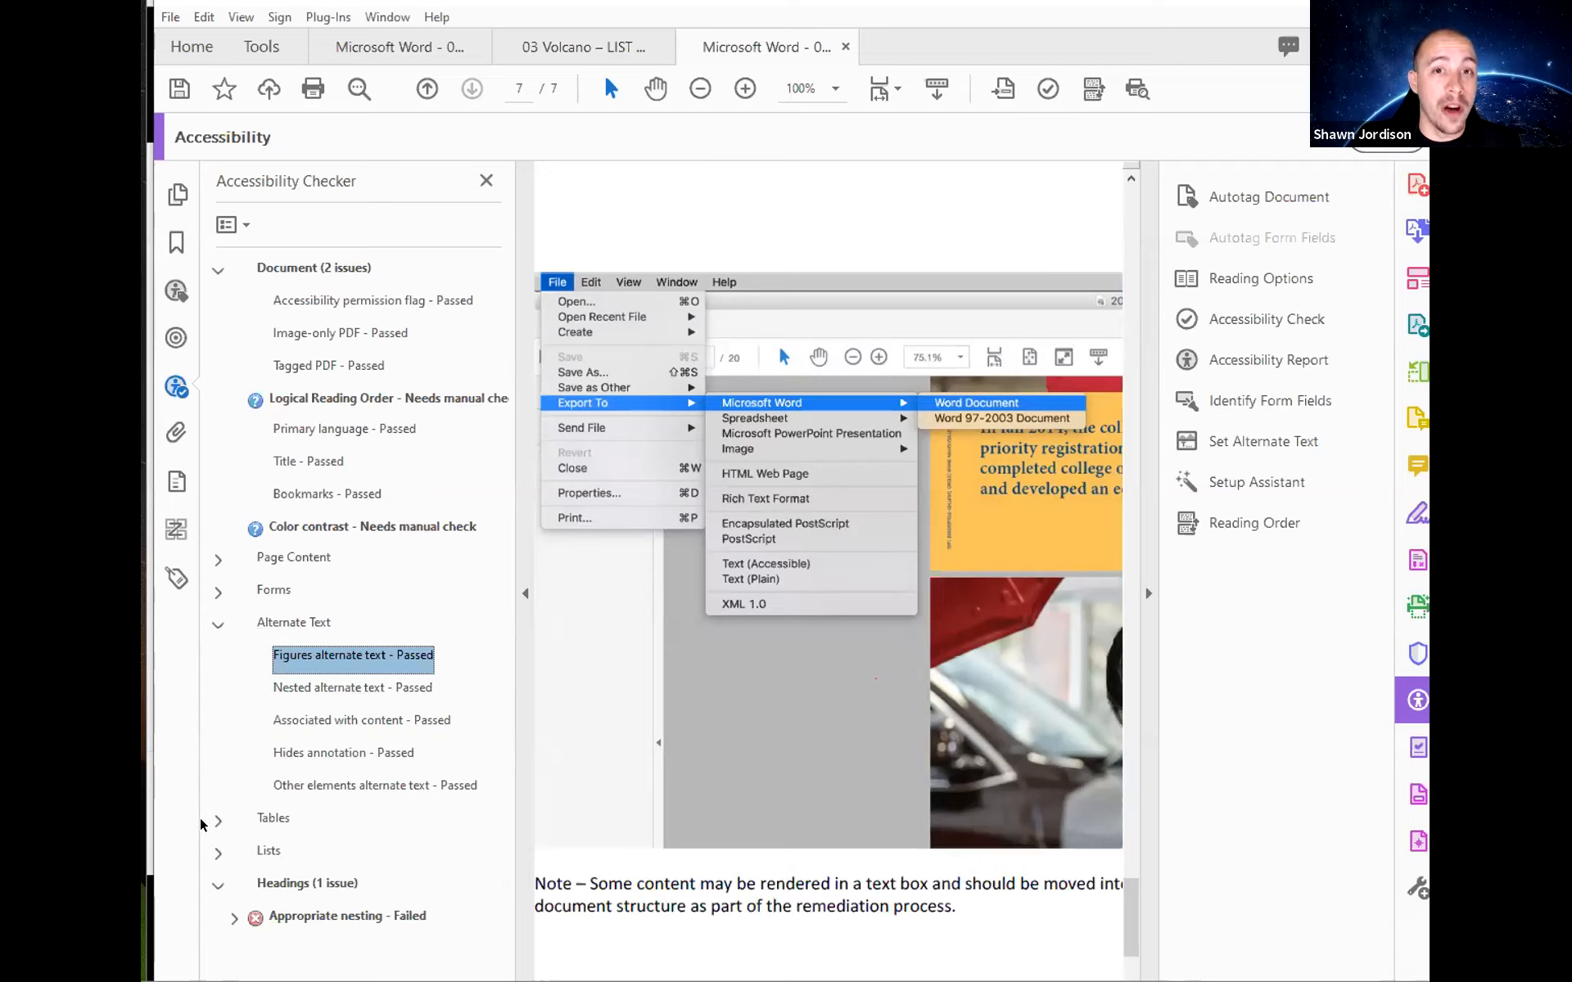
Expand the Appropriate nesting issue under Headings and show its Element 1 in the document's tag tree.
left_click(234, 918)
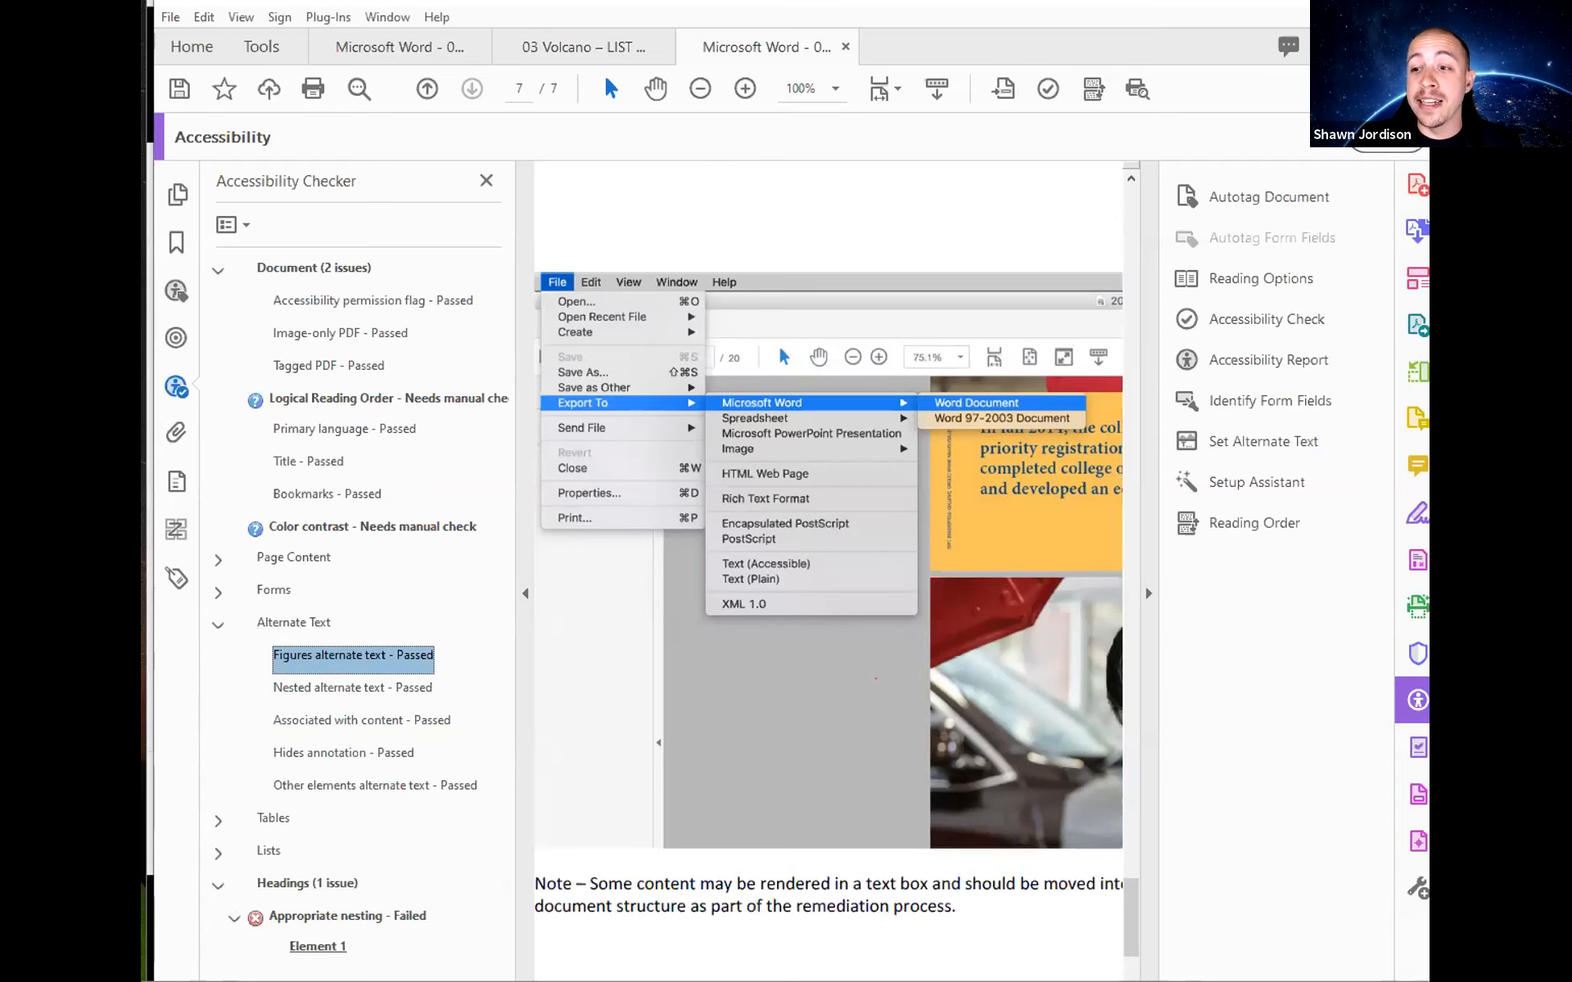
right_click(332, 947)
left_click(370, 824)
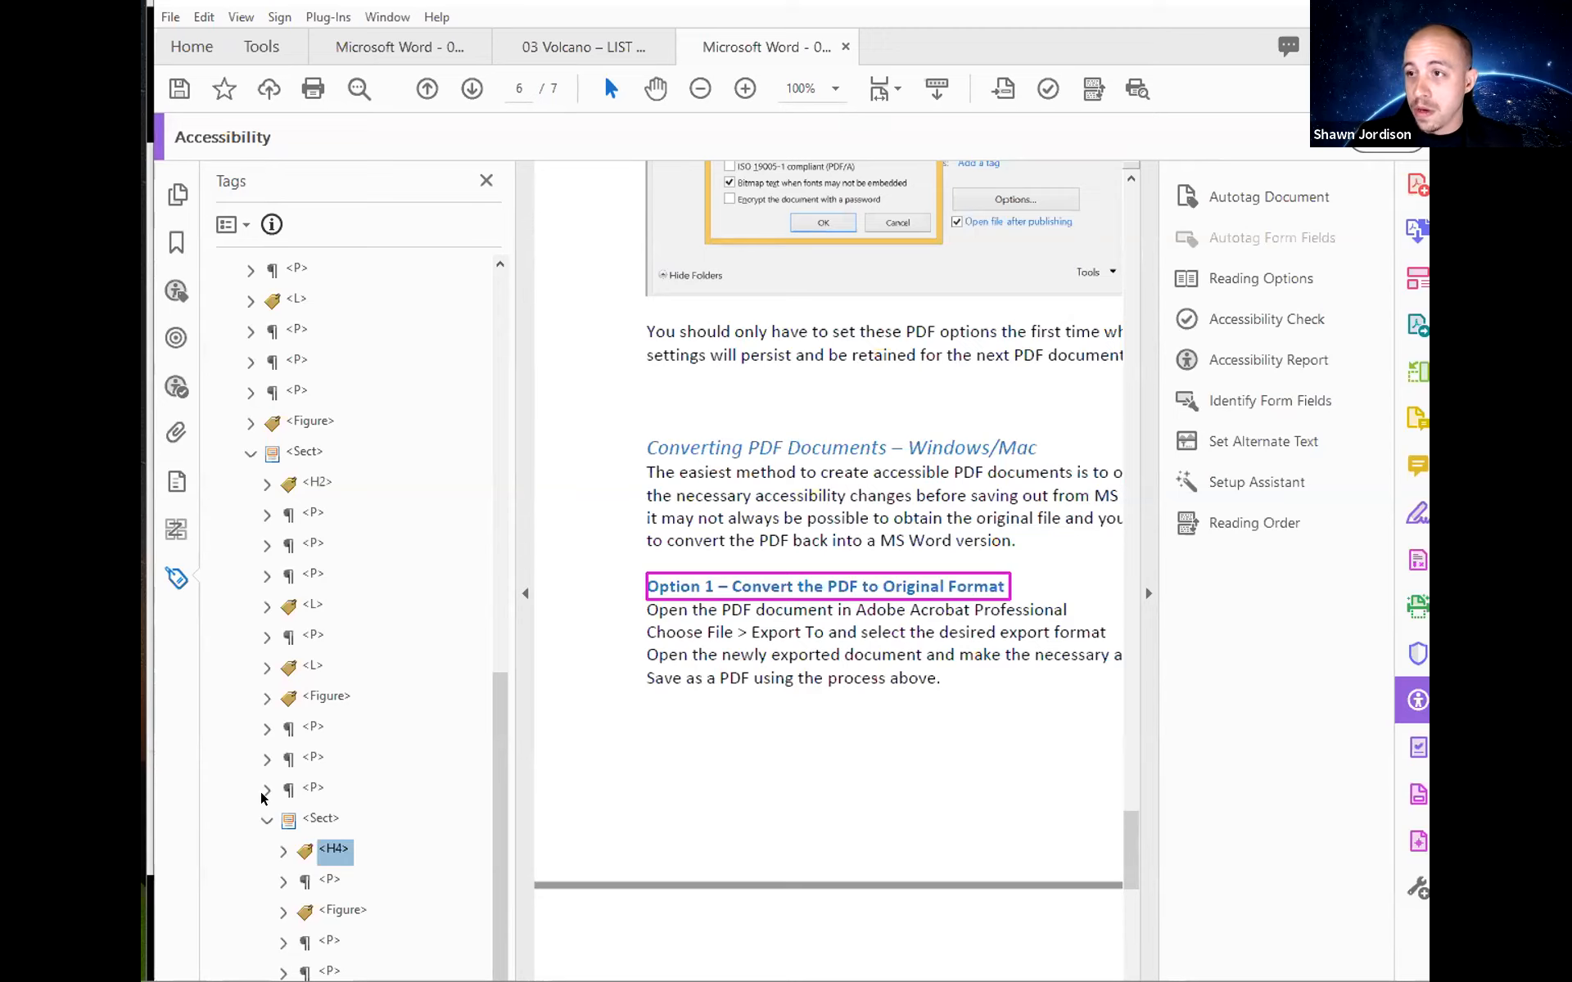
Switch to the PowerPoint slide show with the Summary slide.
key("alt+Tab")
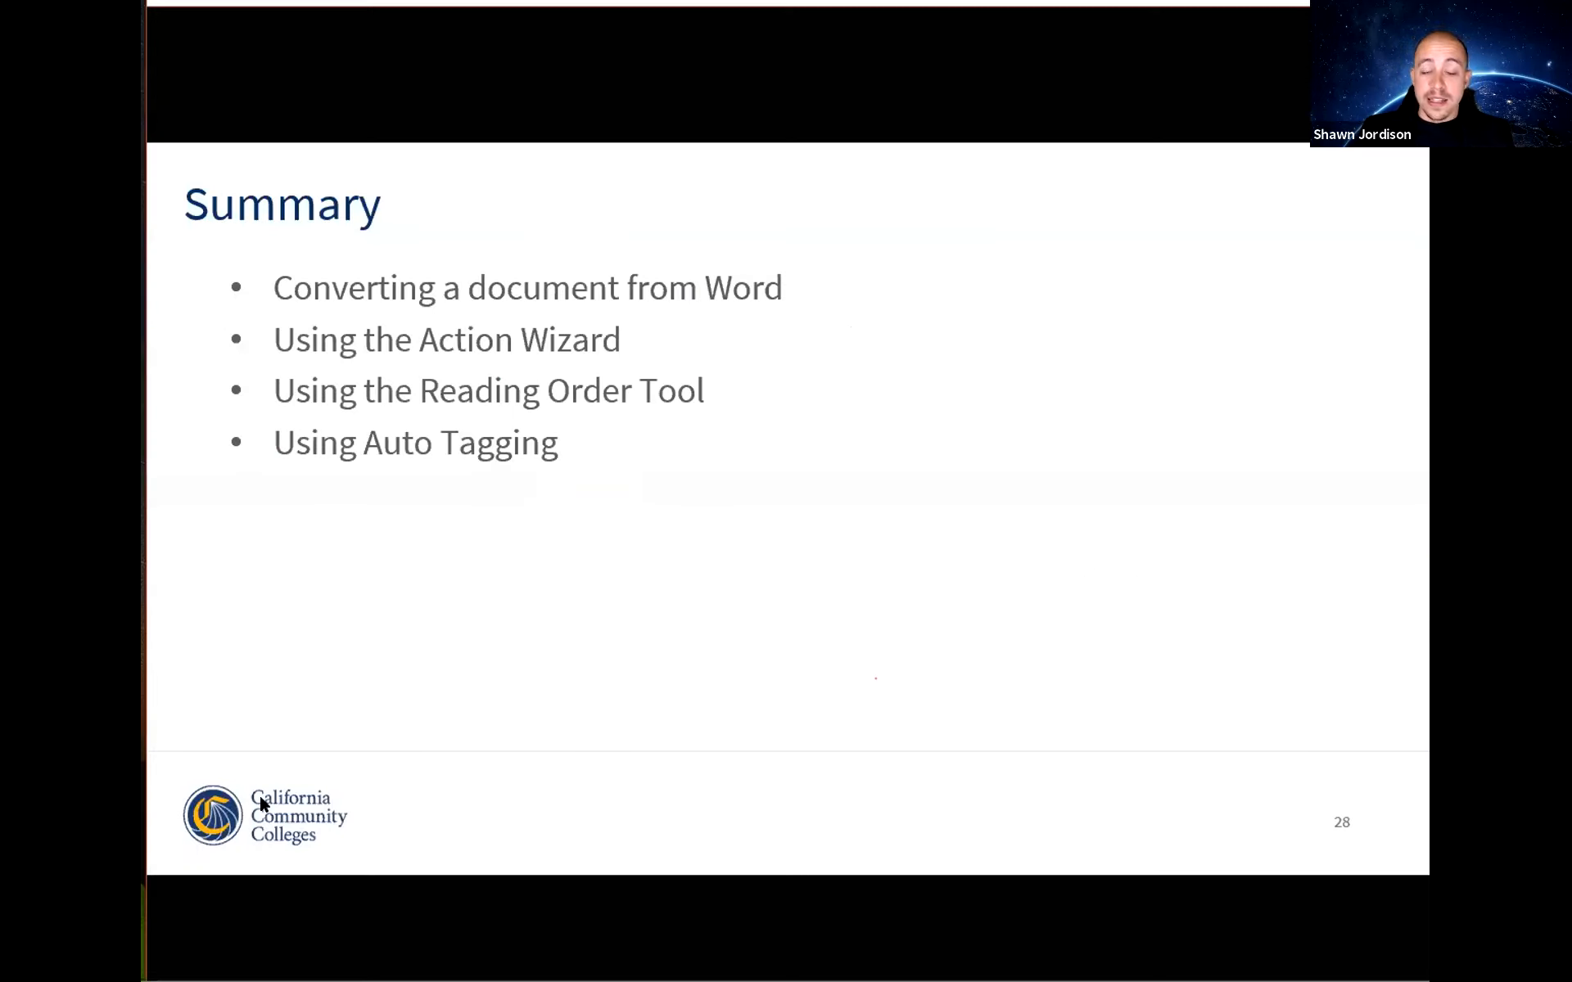